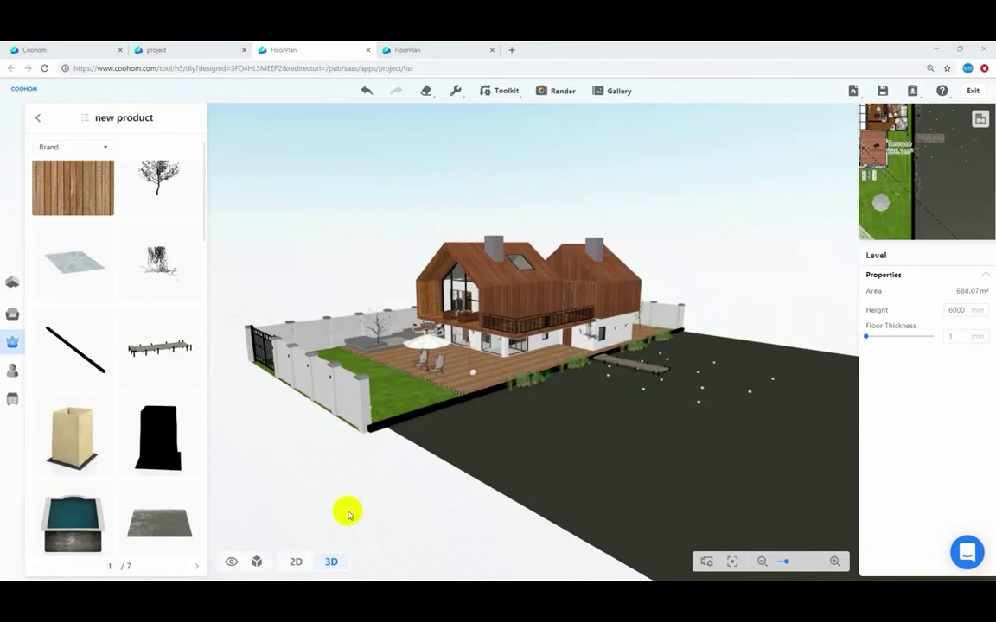
pyautogui.moveTo(344, 511); pyautogui.dragTo(292, 517)
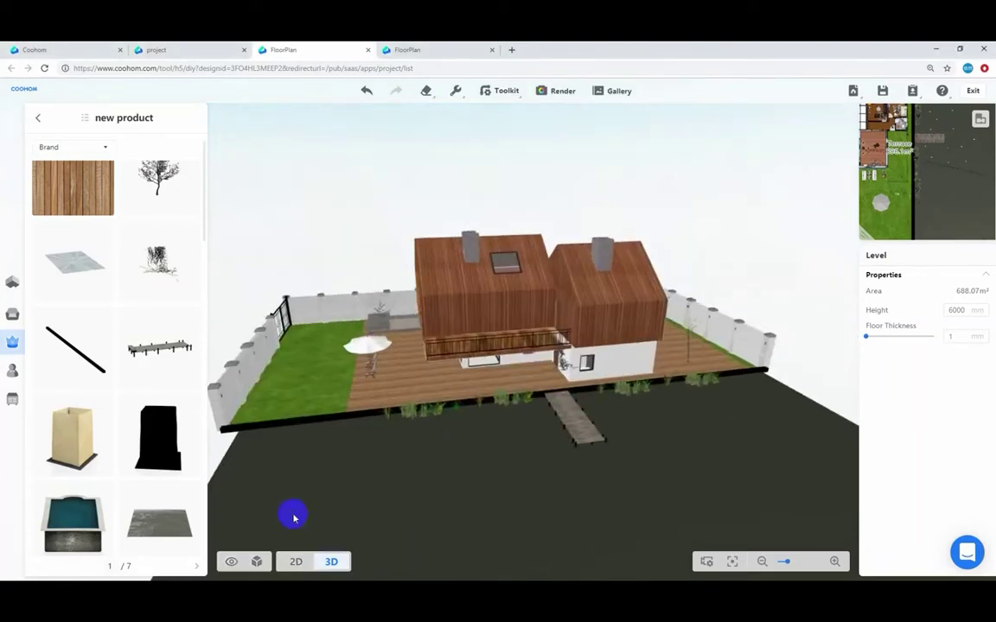
pyautogui.scroll(-3, 507, 421)
pyautogui.moveTo(771, 353); pyautogui.dragTo(391, 494)
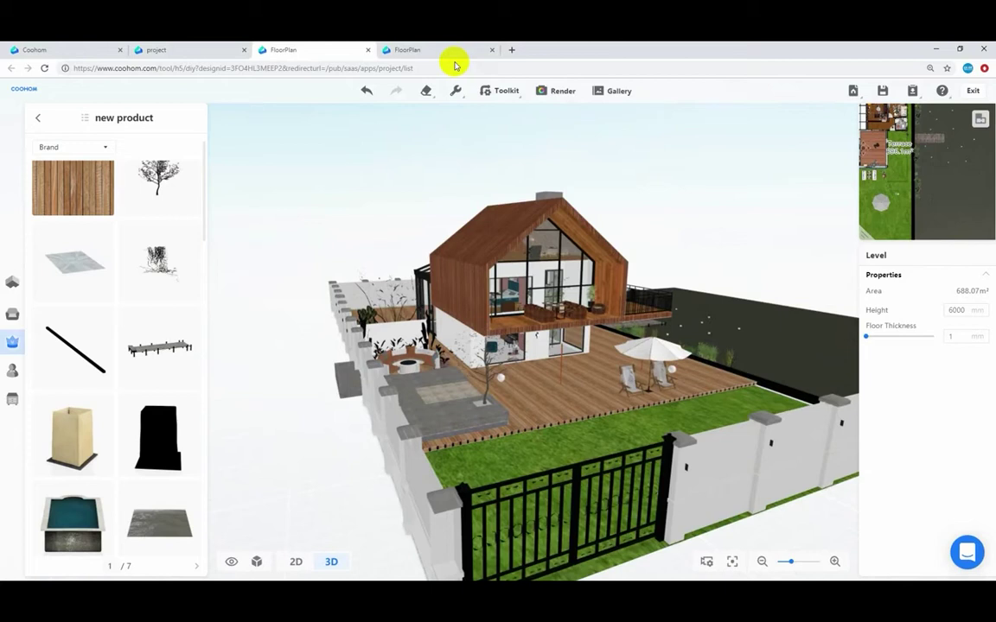
# Switch to the floor plan of the house without a roof and open it in the Construction tool
pyautogui.click(446, 55)
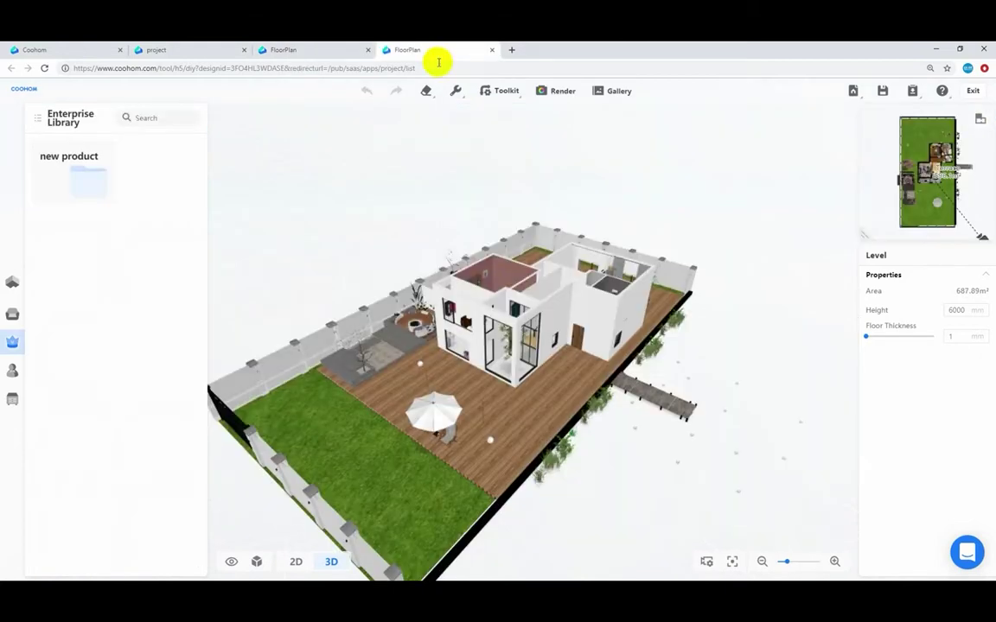
pyautogui.scroll(4, 526, 373)
pyautogui.moveTo(499, 419); pyautogui.dragTo(504, 405)
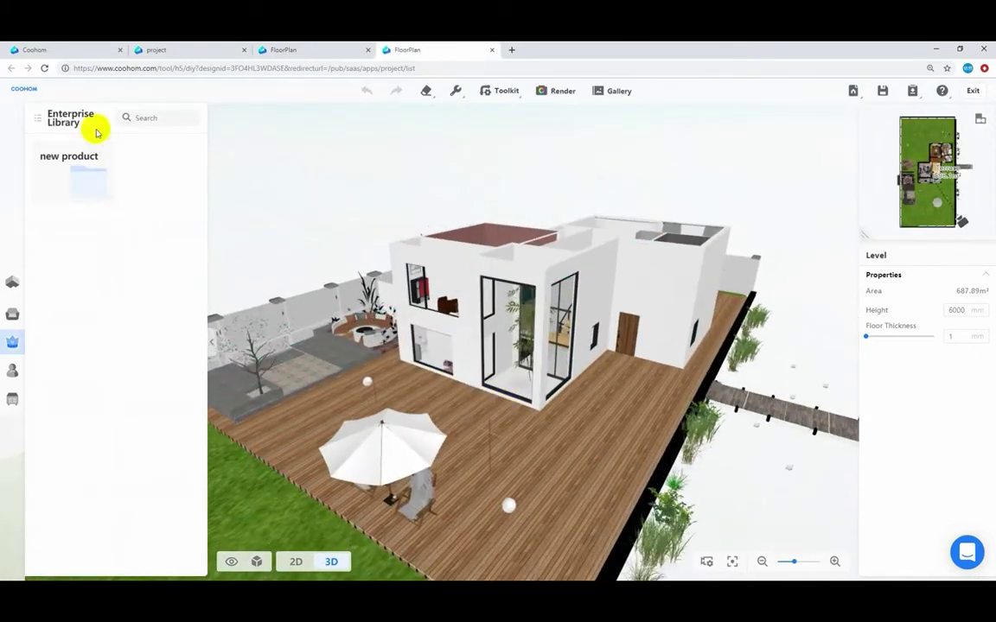
pyautogui.click(74, 159)
pyautogui.click(41, 119)
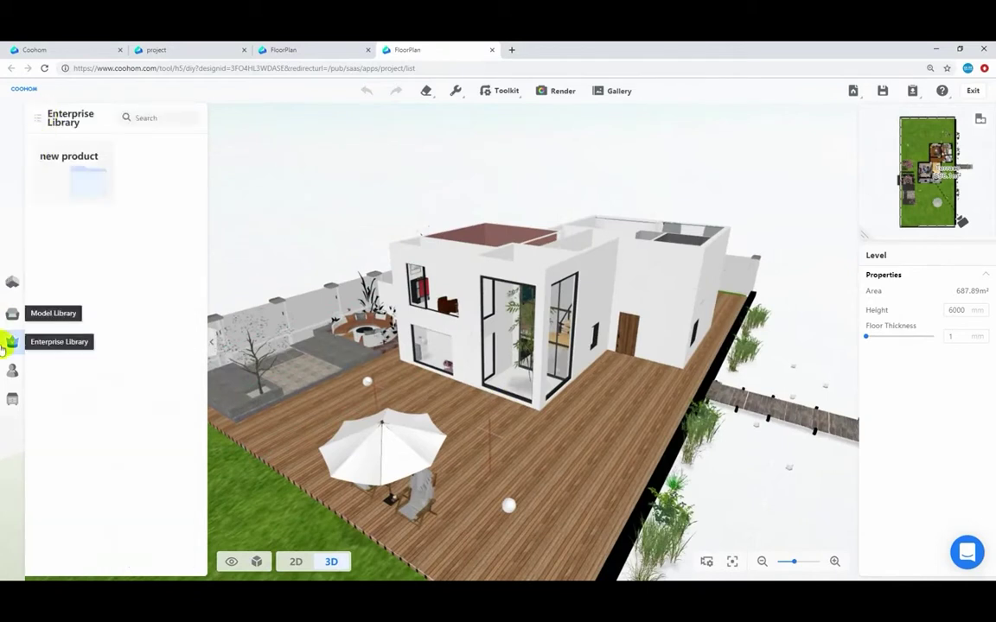
pyautogui.click(13, 398)
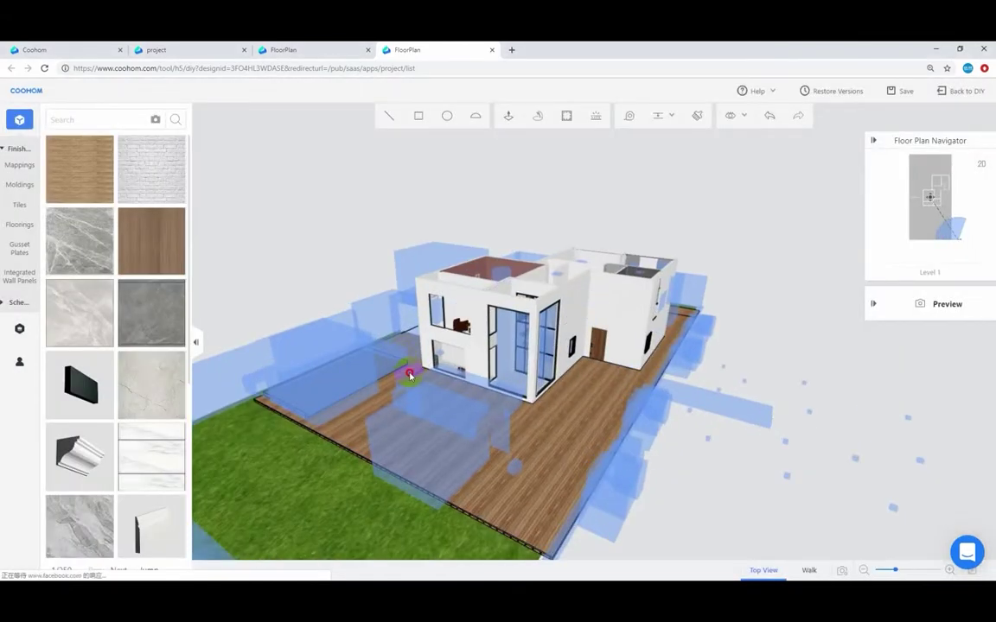
# Add a horizontal guide line 9000 mm above the base edge of the house's front wall
pyautogui.moveTo(410, 374); pyautogui.dragTo(444, 390)
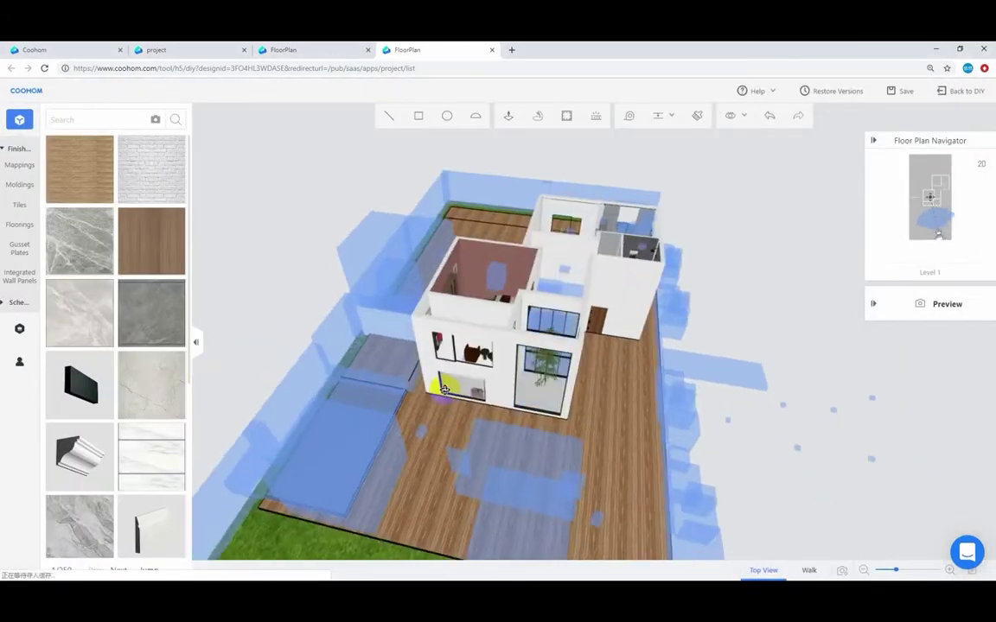
pyautogui.scroll(5, 456, 394)
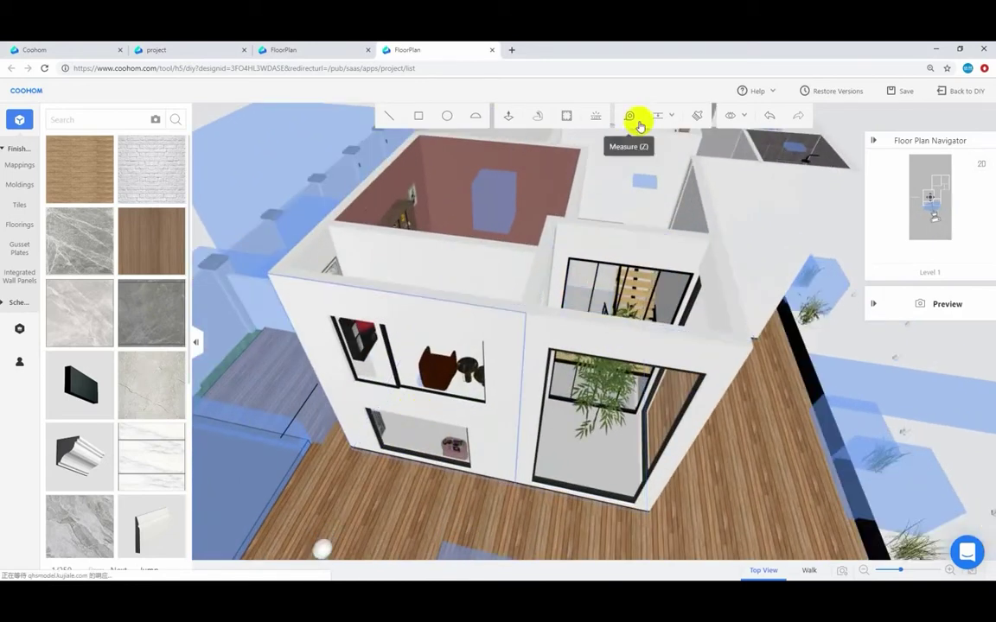
pyautogui.click(654, 119)
pyautogui.scroll(5, 362, 449)
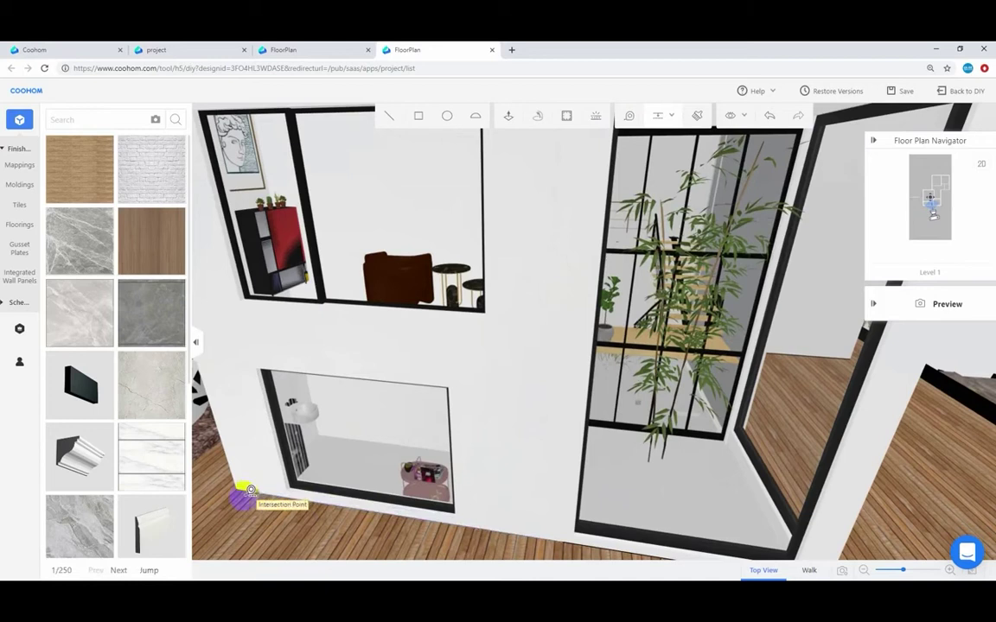
pyautogui.click(238, 489)
pyautogui.click(256, 493)
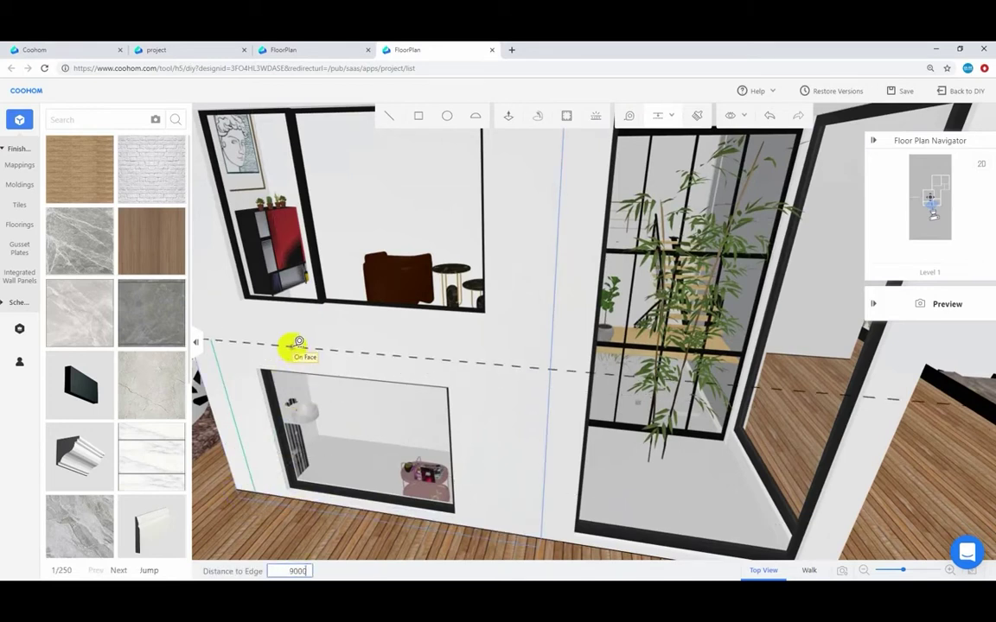
pyautogui.press('Return')
pyautogui.scroll(-8, 440, 382)
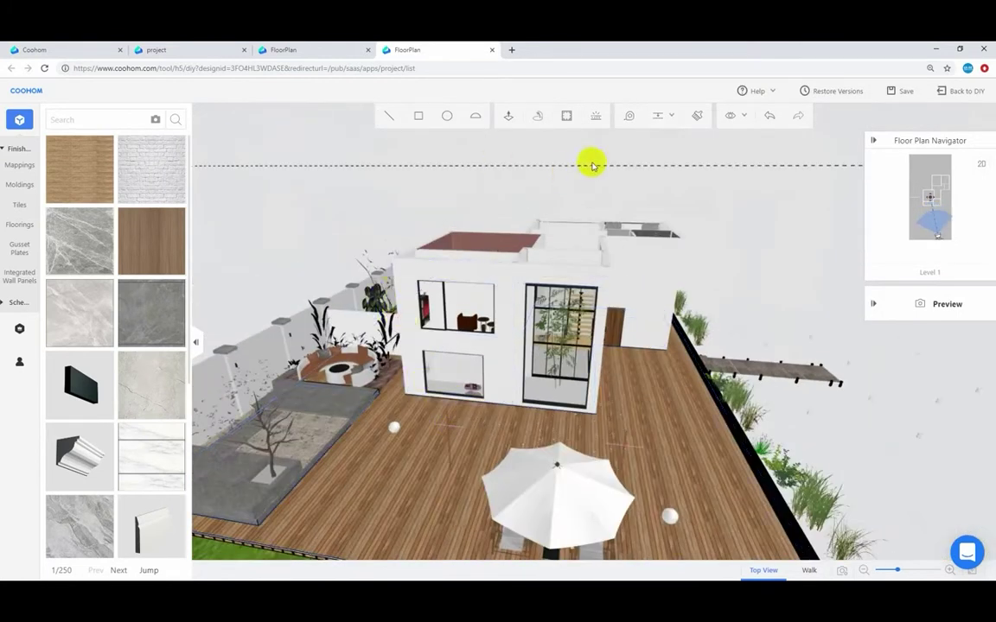
# Add a vertical guide line on the front wall between the windows, offset from the wall's vertical edge beside the fire-pit area
pyautogui.click(628, 116)
pyautogui.click(395, 254)
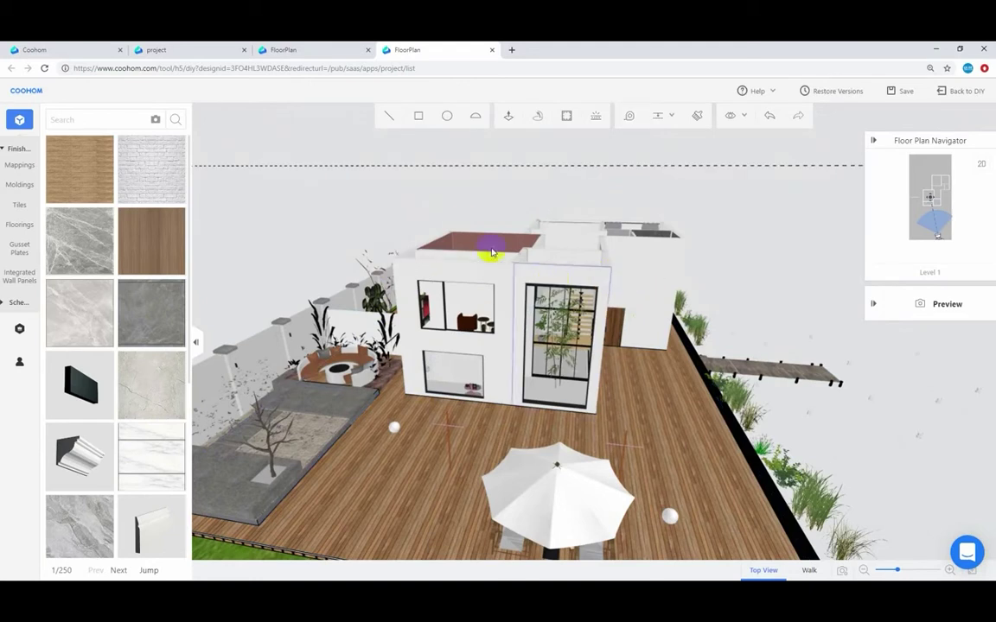
pyautogui.click(654, 119)
pyautogui.scroll(4, 444, 287)
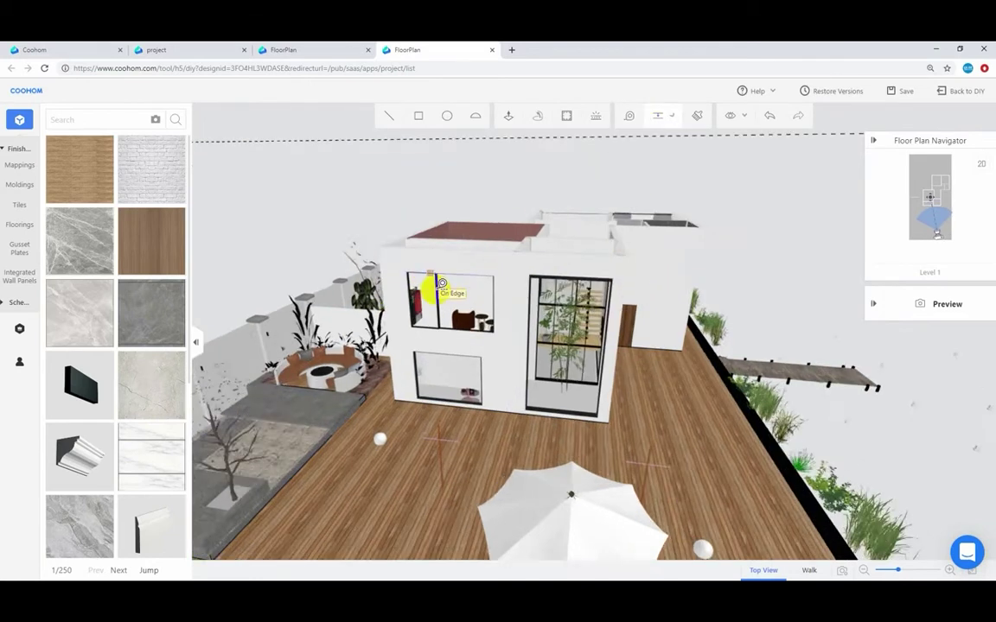
pyautogui.moveTo(459, 304); pyautogui.dragTo(470, 308, button='middle')
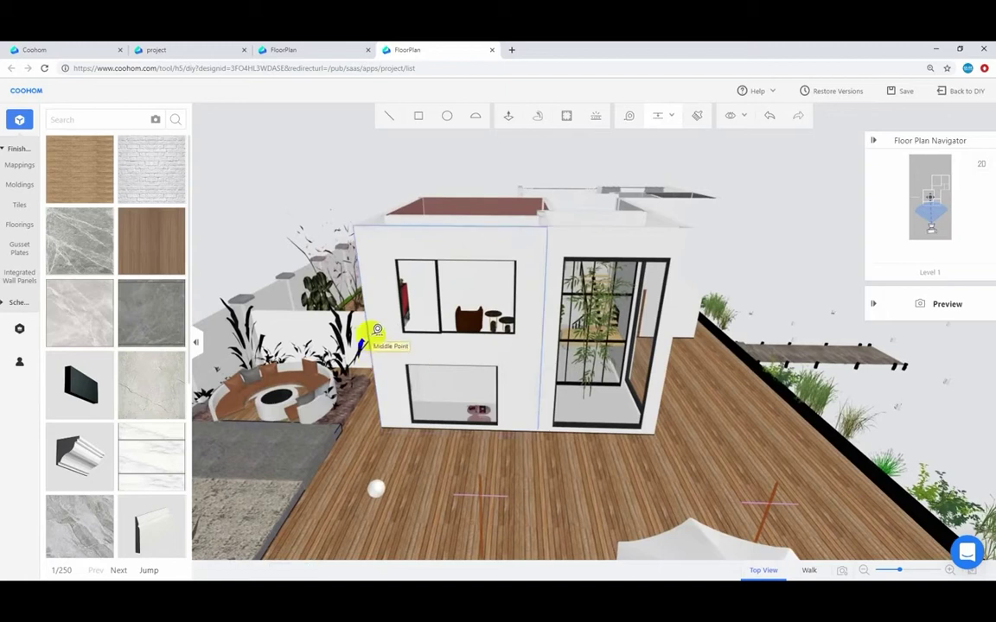
pyautogui.click(373, 324)
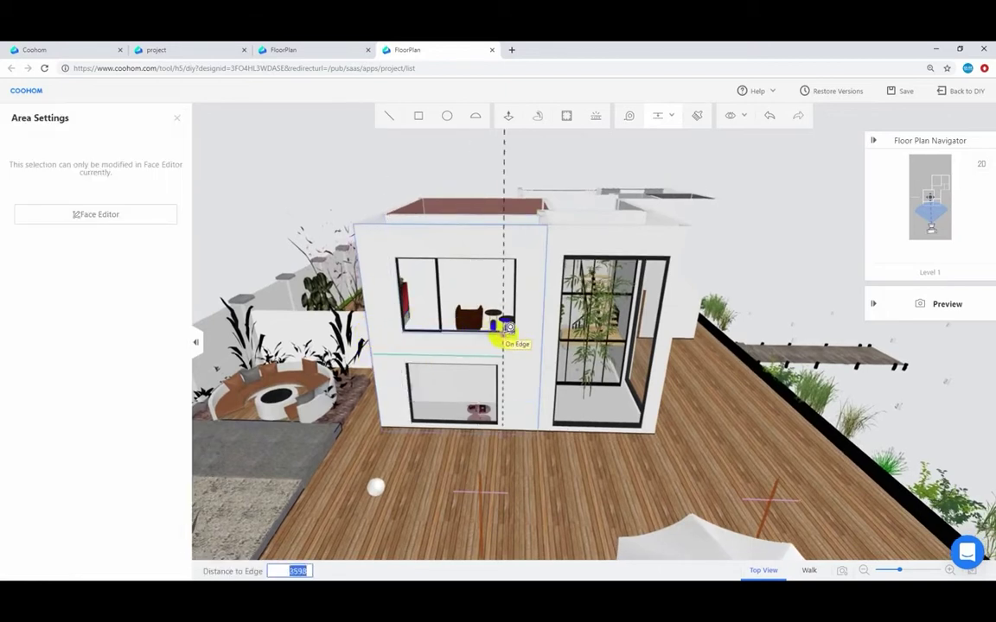
pyautogui.press('Return')
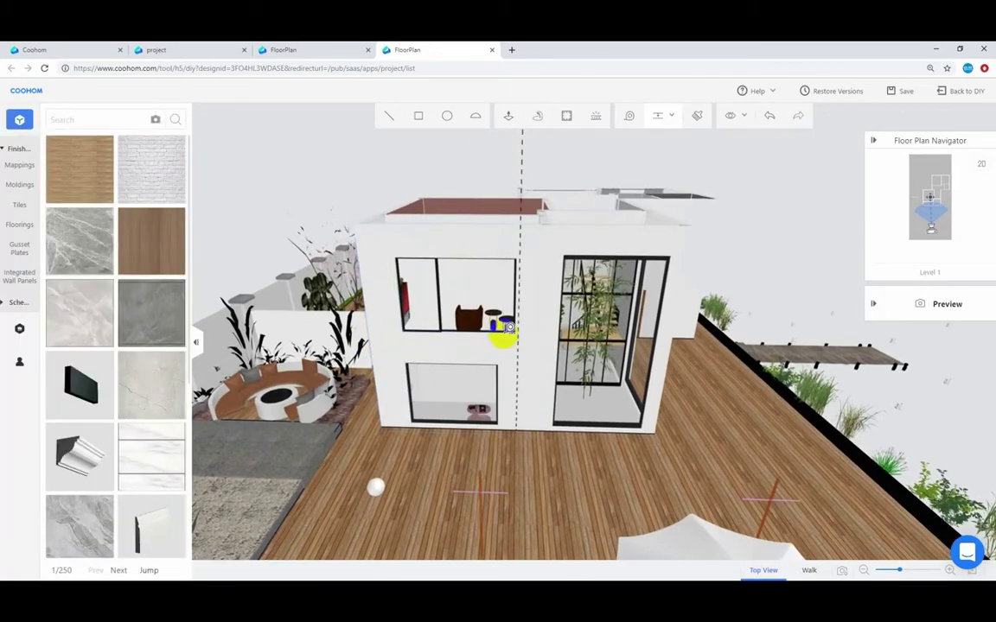
pyautogui.scroll(-4, 583, 406)
pyautogui.rightClick(585, 413)
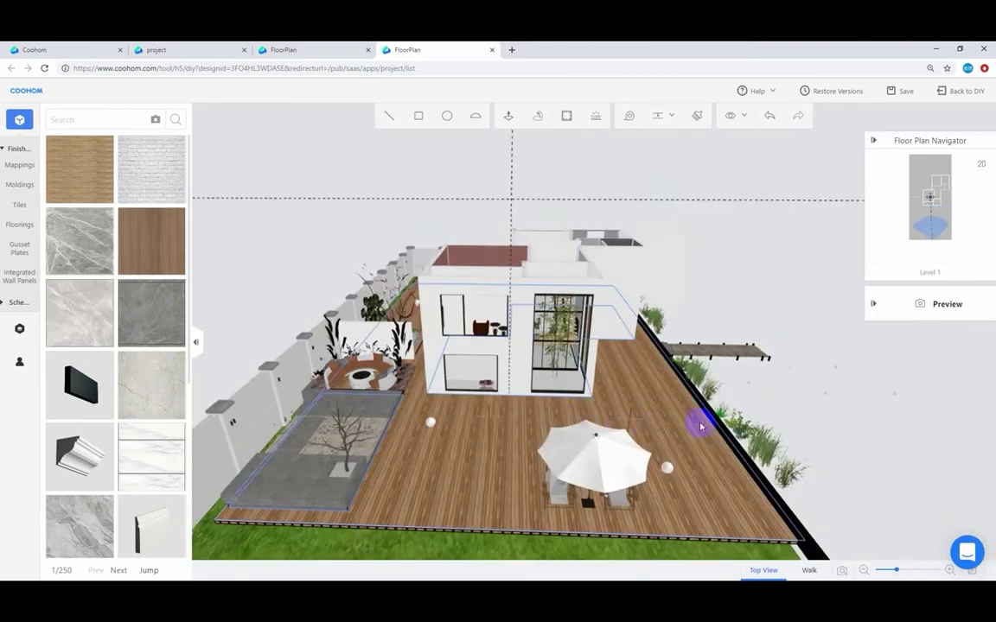
# Switch to the finished house's floor plan and open it in the Construction tool
pyautogui.click(285, 50)
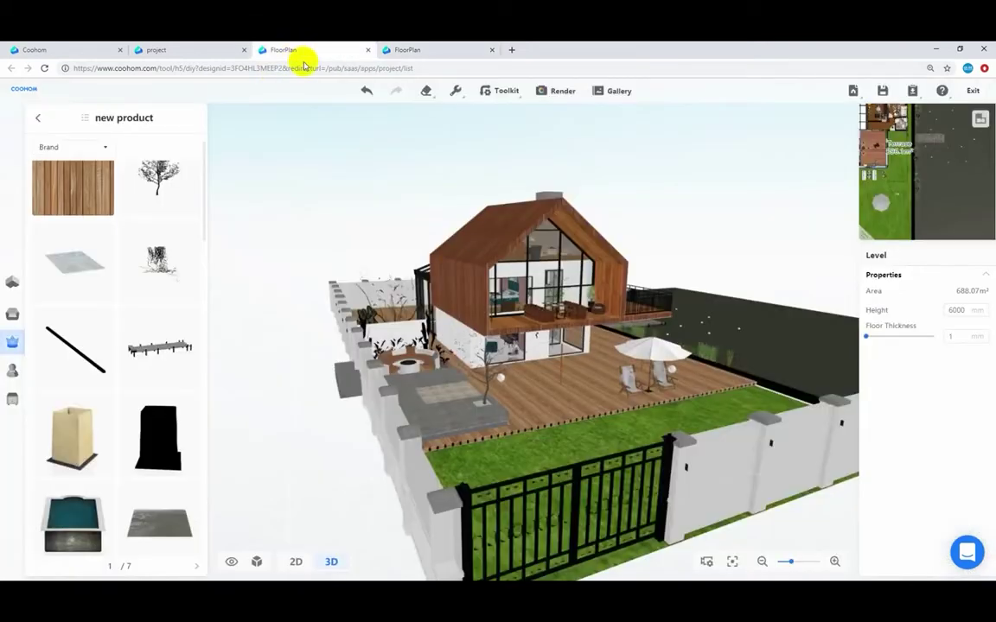
pyautogui.click(12, 400)
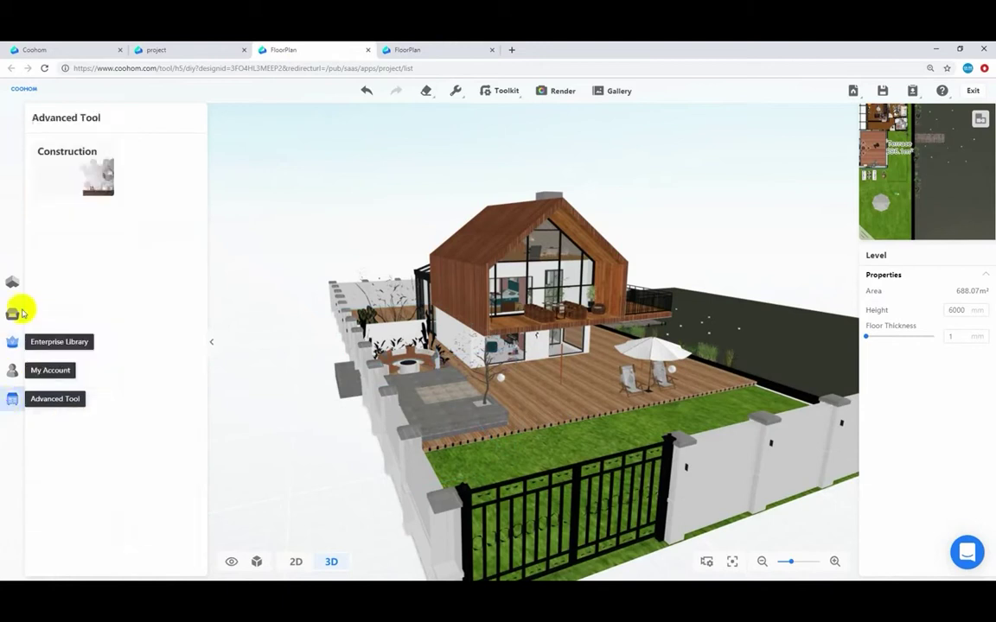
pyautogui.click(90, 183)
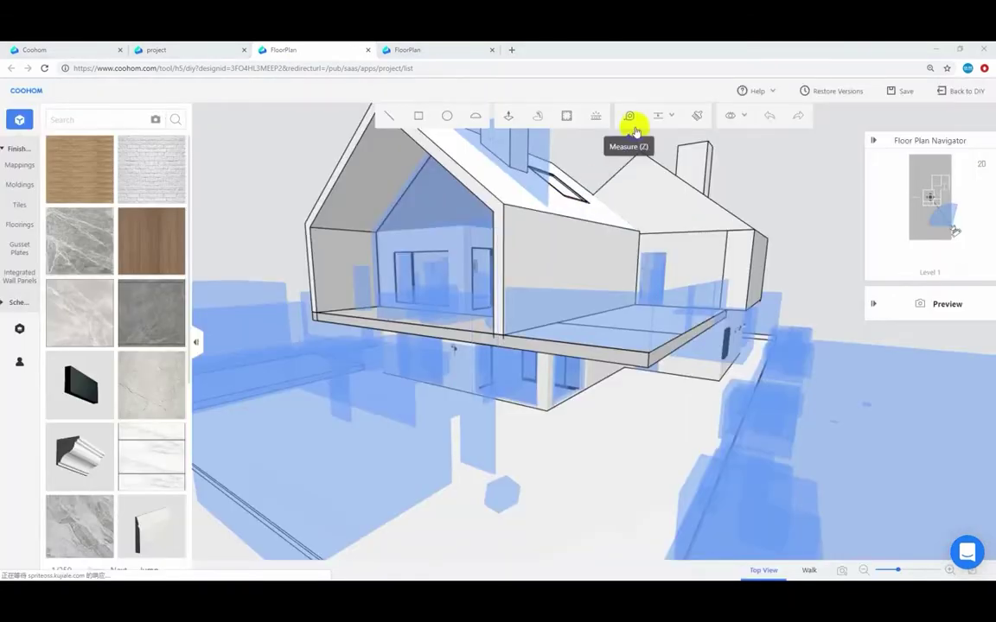
# Measure the height of the ground-floor outer wall corner from the wooden ceiling down to the floor
pyautogui.click(632, 123)
pyautogui.scroll(4, 495, 437)
pyautogui.moveTo(497, 438); pyautogui.dragTo(485, 431, button='middle')
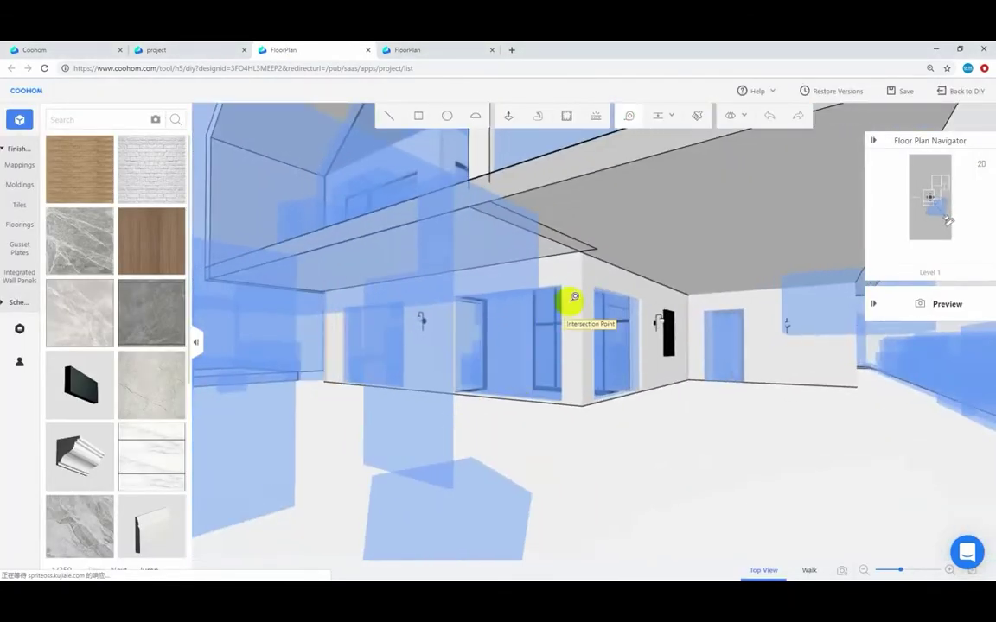
pyautogui.click(580, 254)
pyautogui.scroll(2, 577, 408)
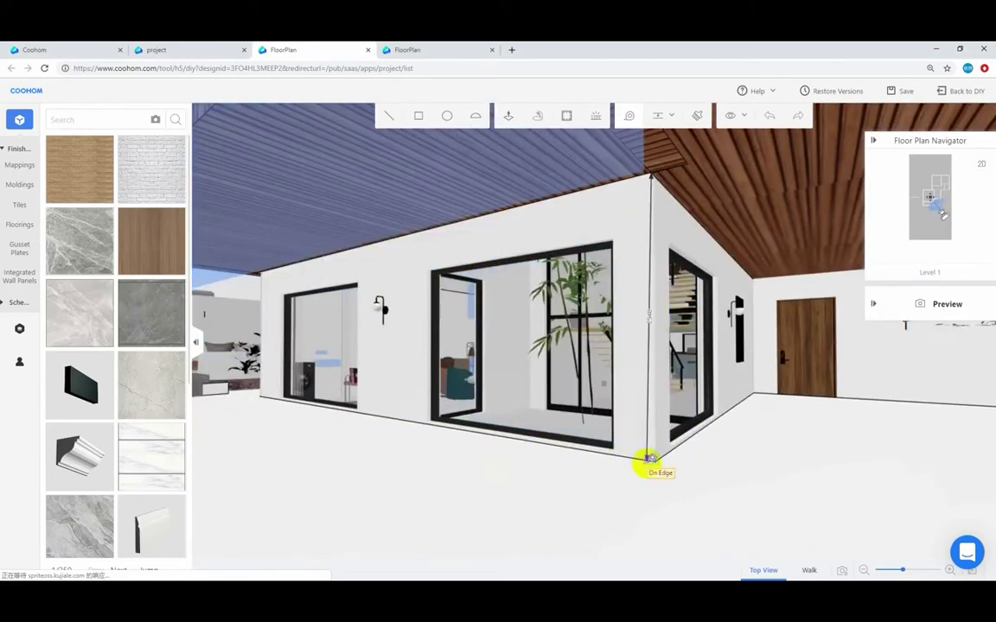
pyautogui.press('Escape')
pyautogui.scroll(-2, 493, 200)
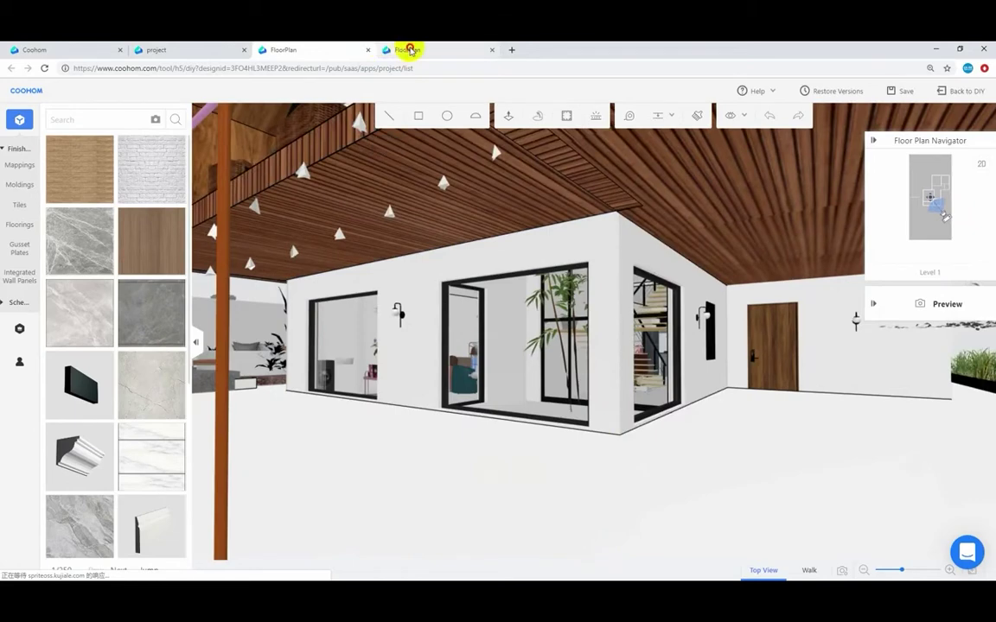
# Return to the roofless house and add a horizontal guide line above the front wall's base at the measured ground-floor height
pyautogui.click(410, 50)
pyautogui.scroll(2, 499, 392)
pyautogui.click(650, 117)
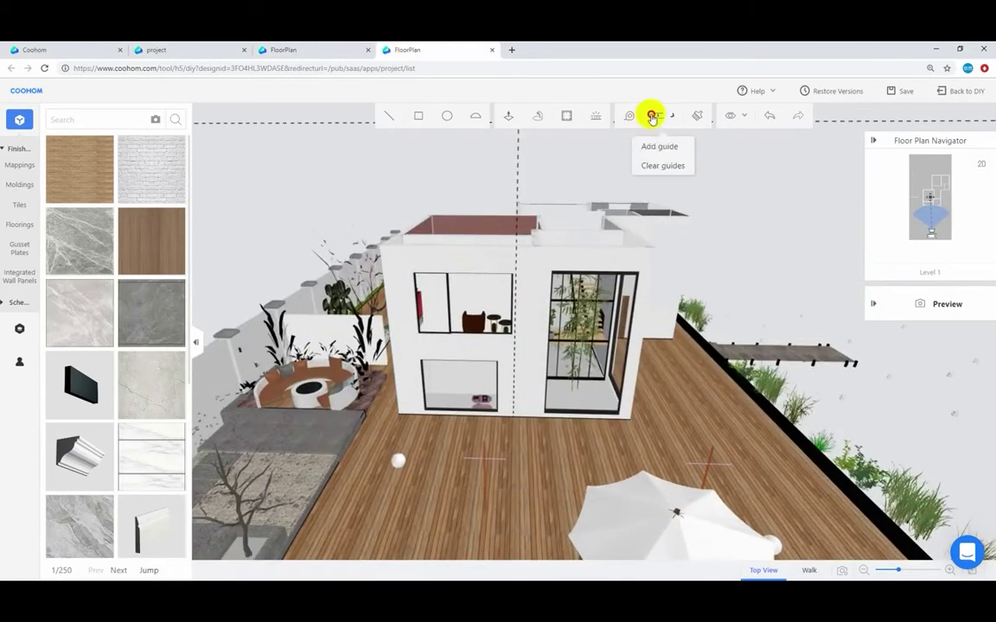
pyautogui.scroll(3, 485, 453)
pyautogui.moveTo(454, 464); pyautogui.dragTo(432, 448, button='middle')
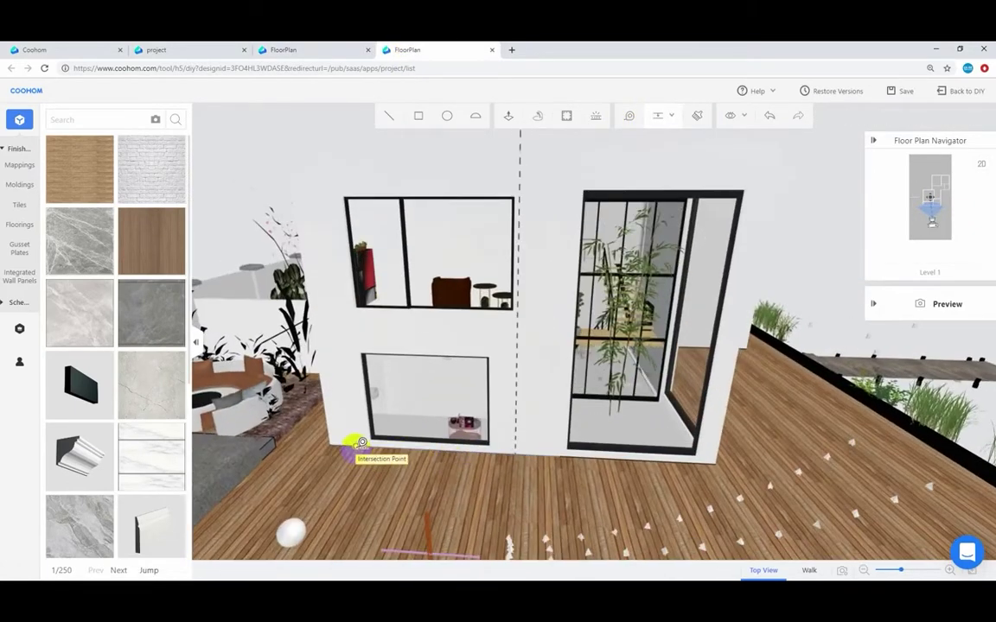
pyautogui.moveTo(358, 442); pyautogui.dragTo(371, 446, button='middle')
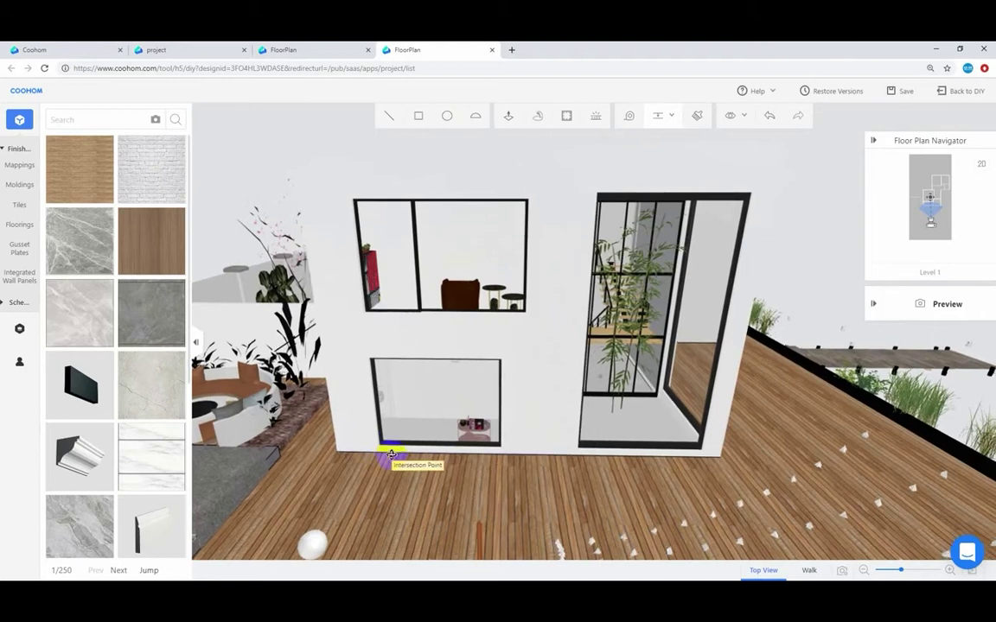
pyautogui.click(390, 451)
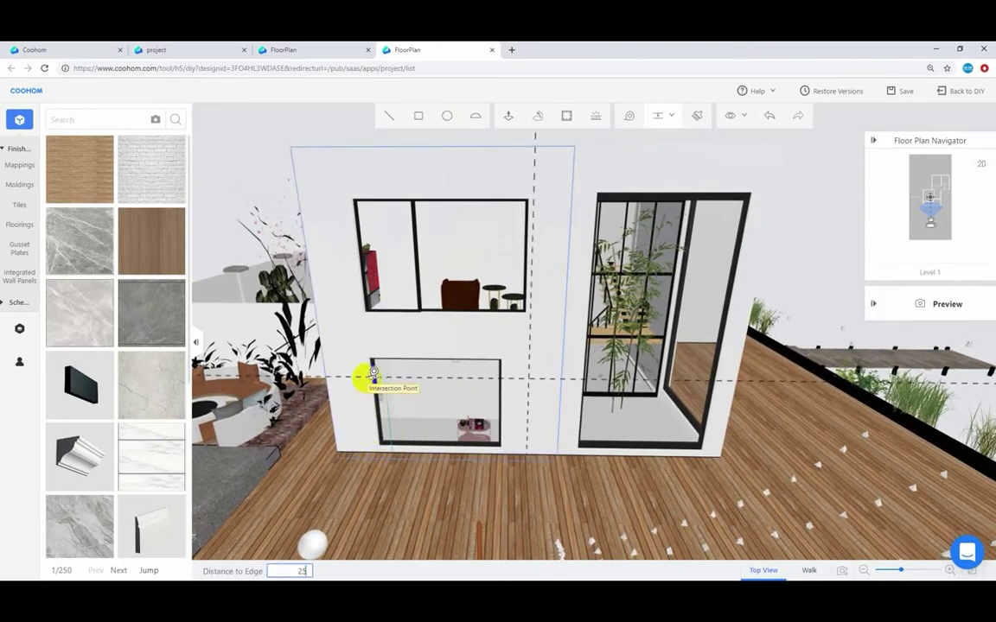
pyautogui.press('Return')
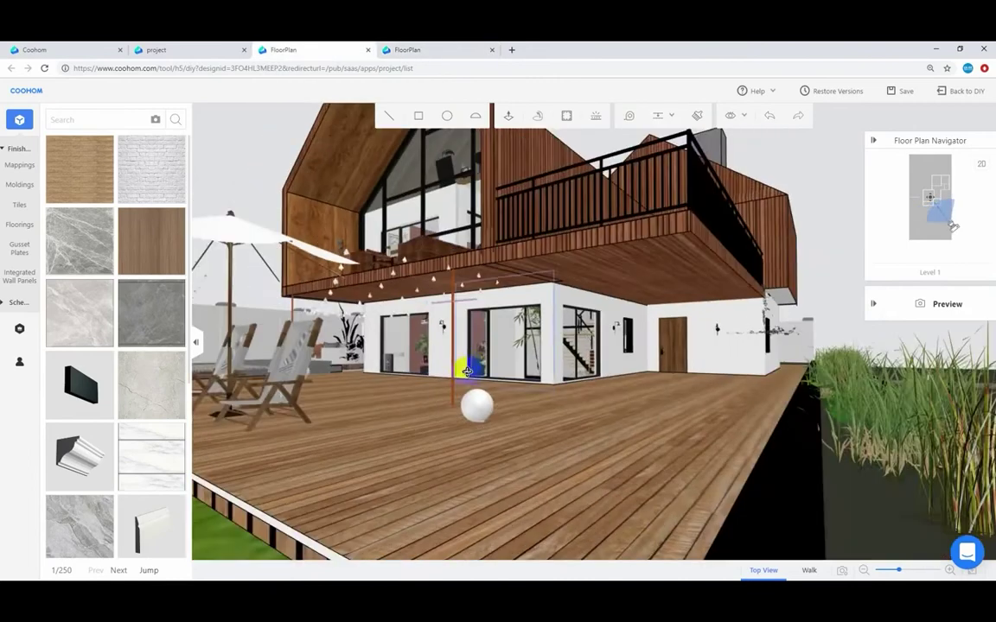
# On the finished house, measure the height of the upper-floor glazed front from the balcony floor to the start of the roof slope
pyautogui.moveTo(466, 367); pyautogui.dragTo(495, 384)
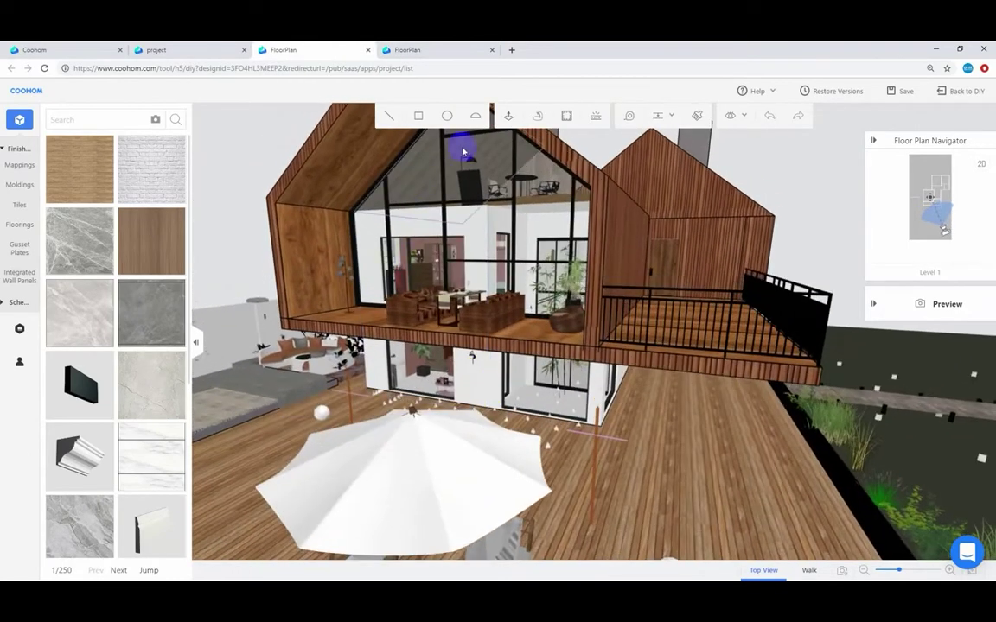
pyautogui.click(629, 117)
pyautogui.scroll(2, 357, 240)
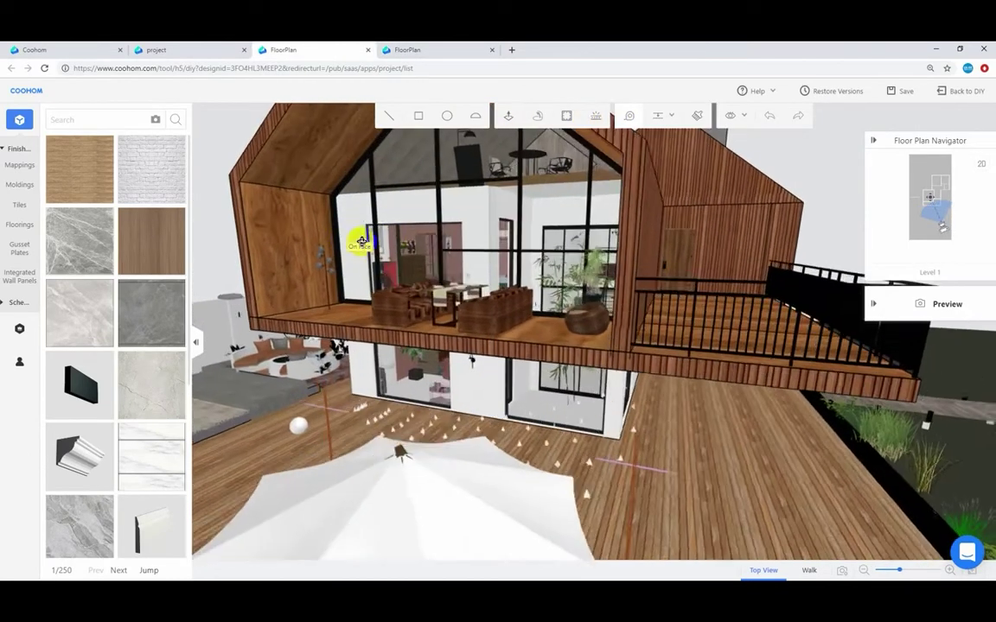
pyautogui.moveTo(361, 242); pyautogui.dragTo(364, 249, button='middle')
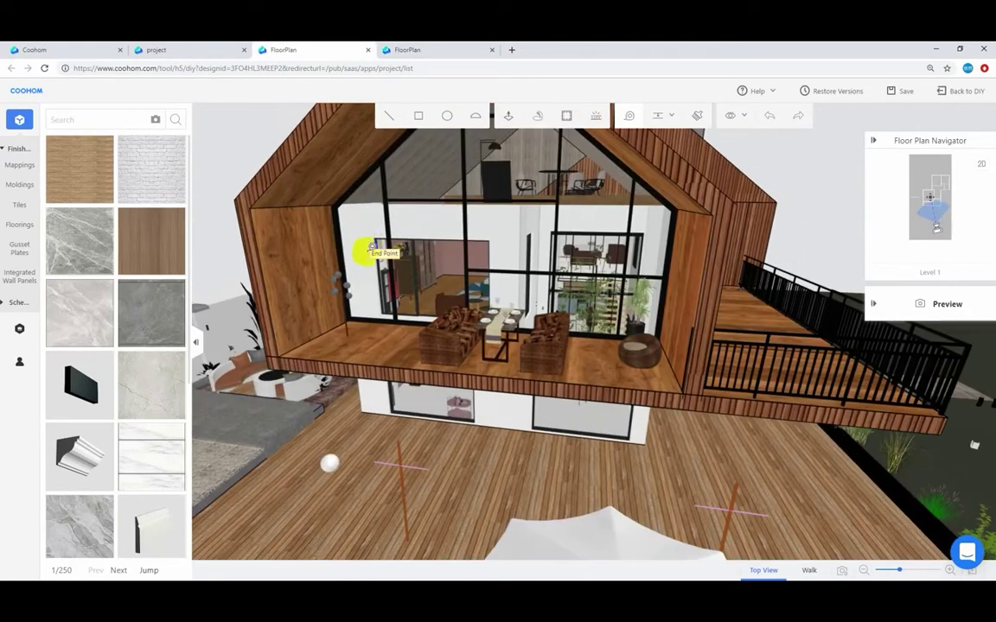
pyautogui.click(349, 321)
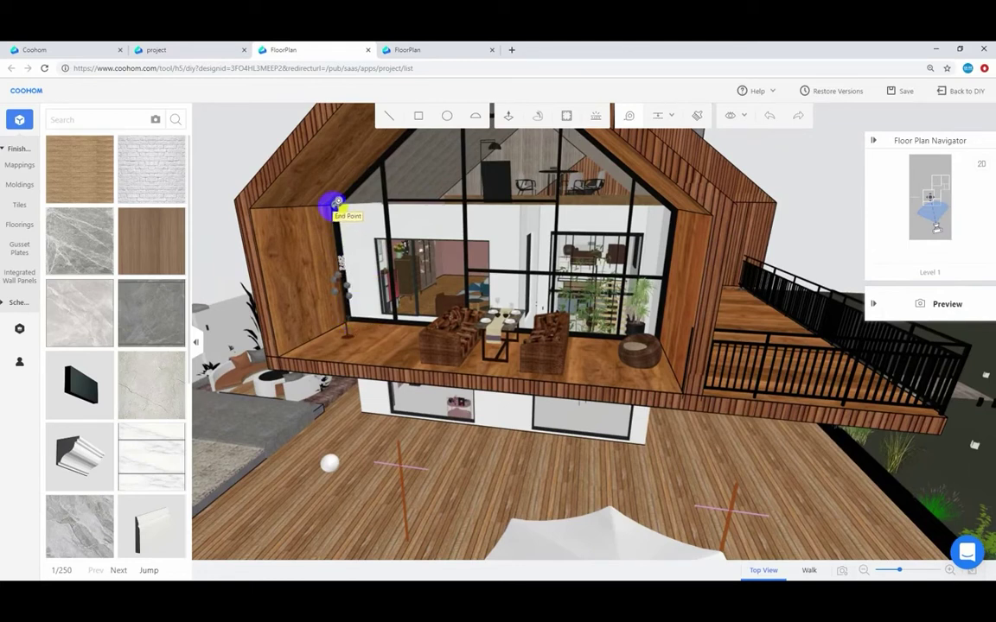
# Return to the roofless house and add a horizontal guide line above the ground-floor guide at the measured upper-floor height
pyautogui.click(432, 50)
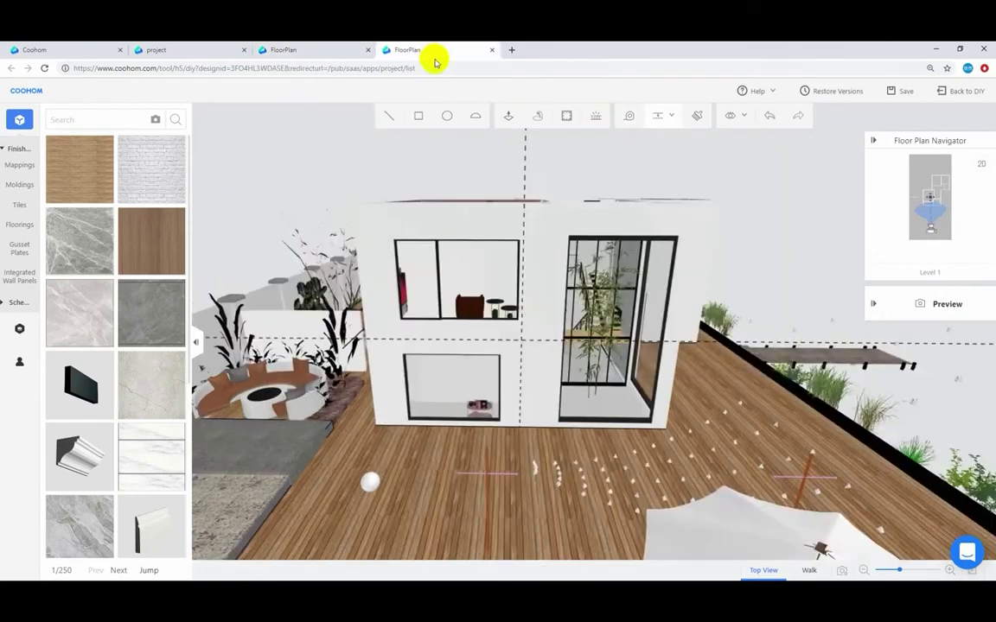
pyautogui.scroll(-3, 513, 357)
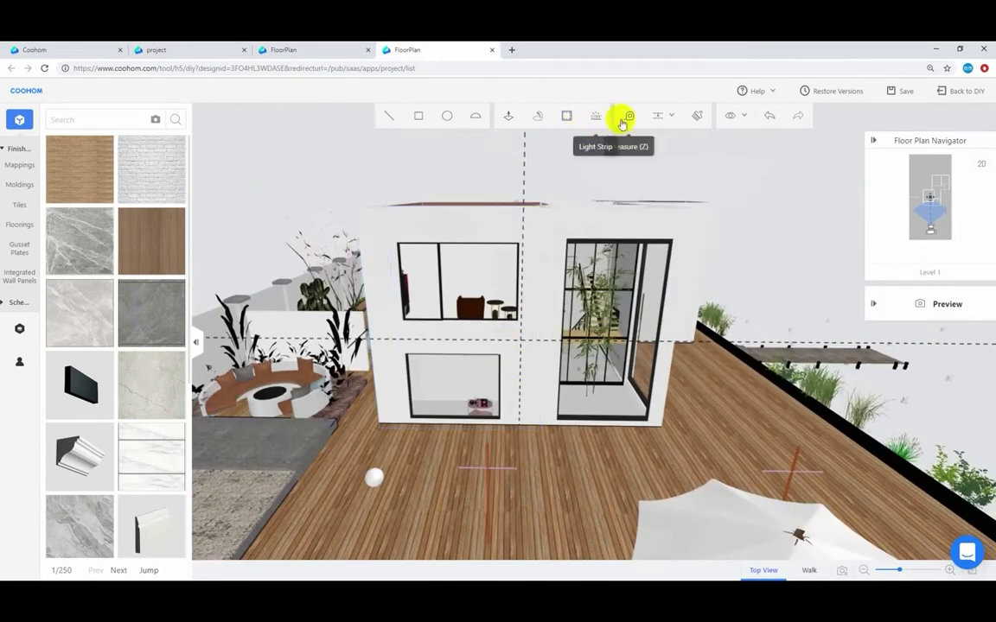
pyautogui.click(415, 339)
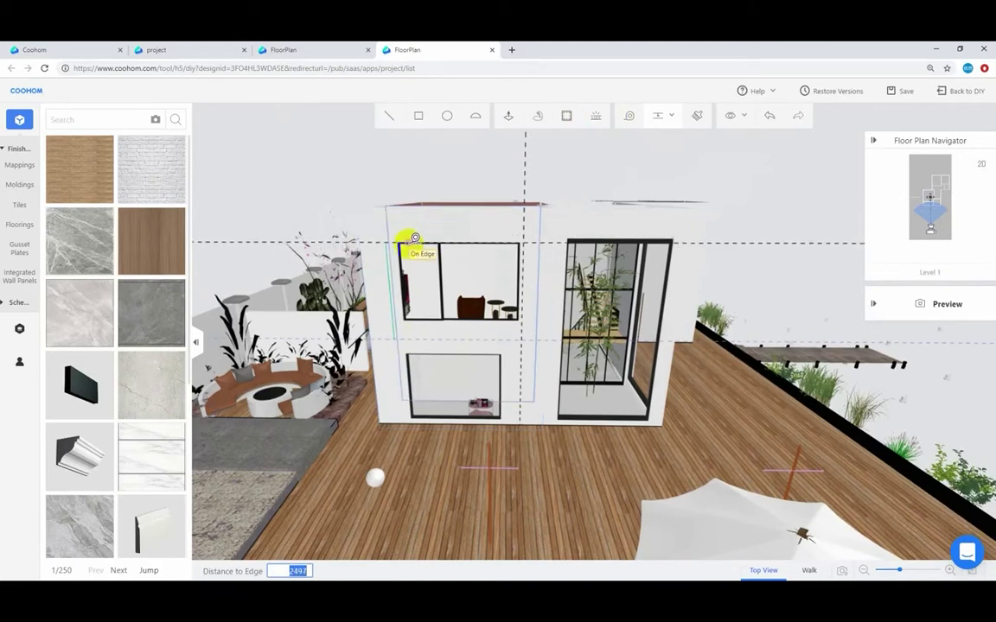
pyautogui.click(415, 238)
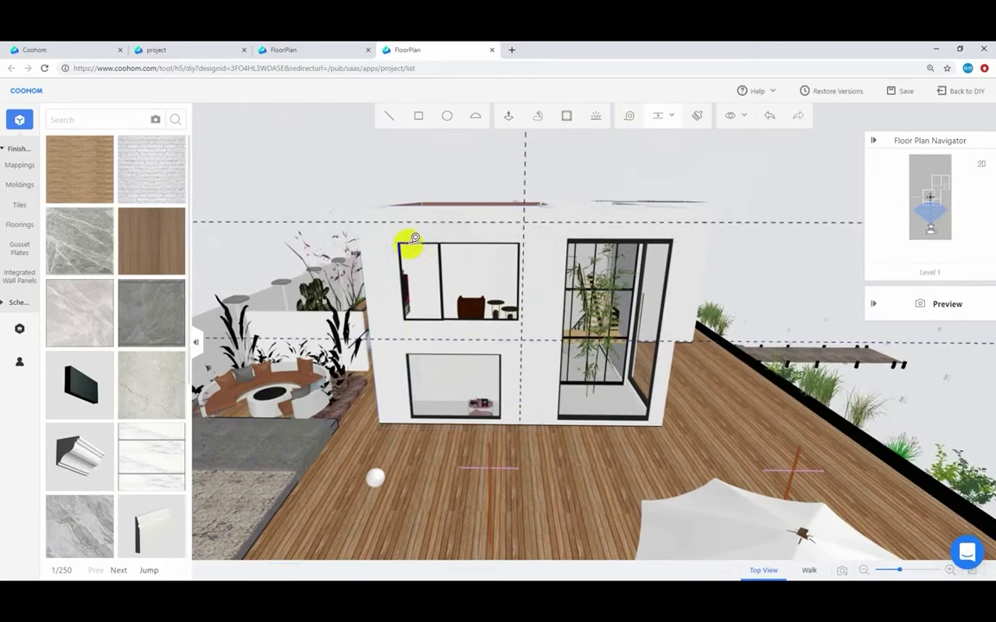
# Draw the gable's left roof slope from the ridge guide intersection to the eave guide, and its left side down to the ground-floor guide
pyautogui.scroll(-3, 441, 294)
pyautogui.moveTo(501, 390); pyautogui.dragTo(487, 391)
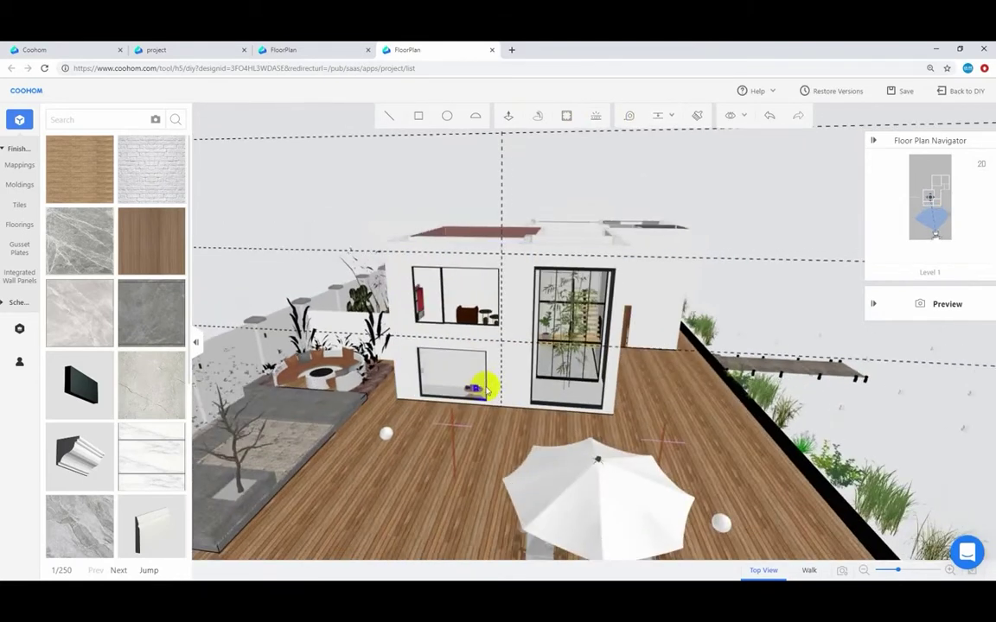
pyautogui.click(389, 115)
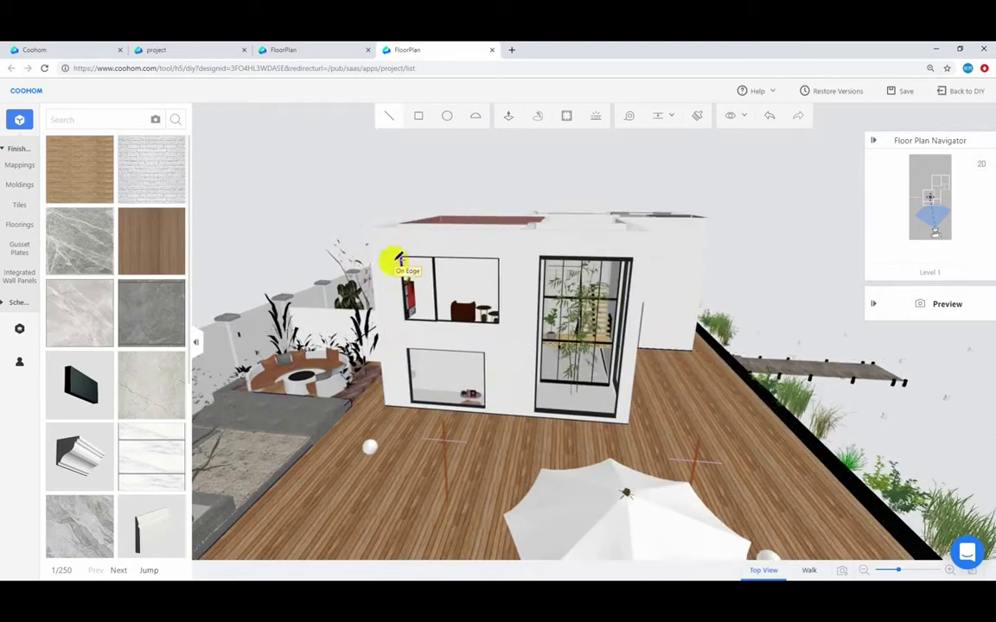
pyautogui.click(502, 135)
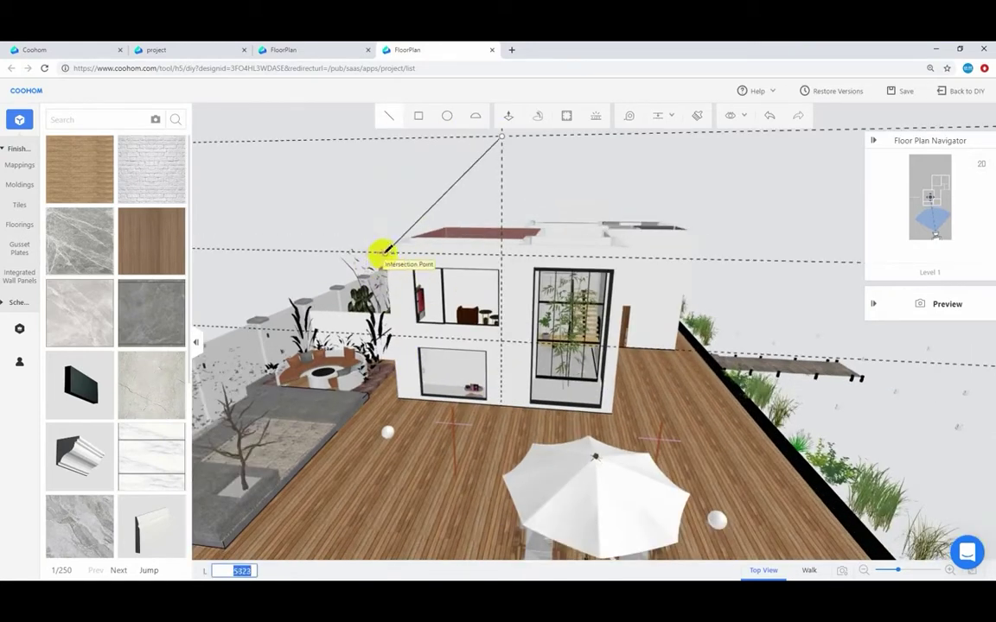
pyautogui.click(387, 253)
pyautogui.moveTo(395, 338); pyautogui.dragTo(425, 338)
pyautogui.scroll(3, 425, 338)
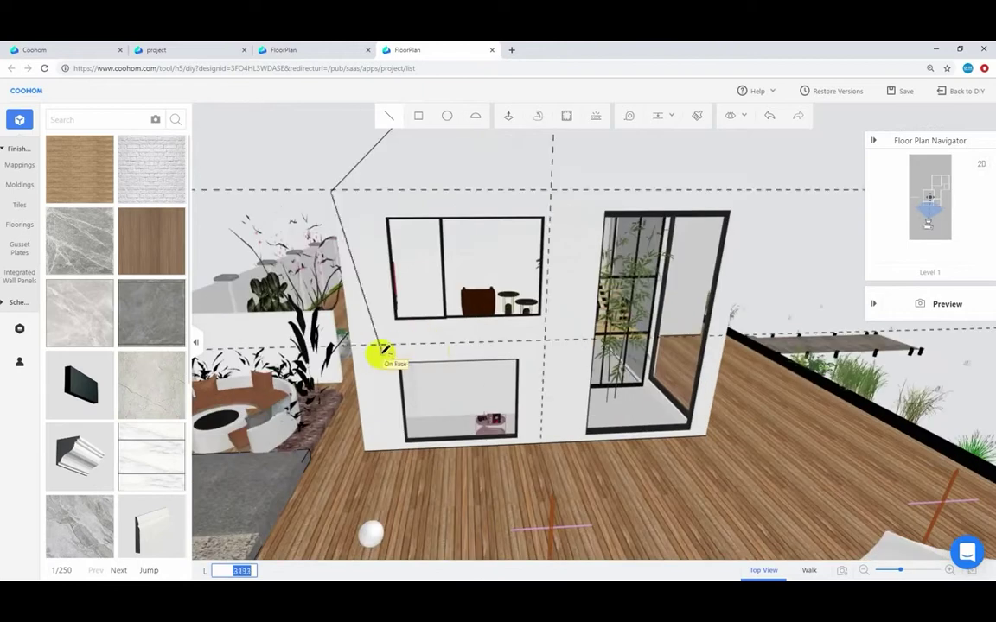
pyautogui.click(351, 345)
# Close the gable outline with a bottom edge along the ground-floor guide, the right side and the right roof slope up to the ridge
pyautogui.scroll(-3, 529, 345)
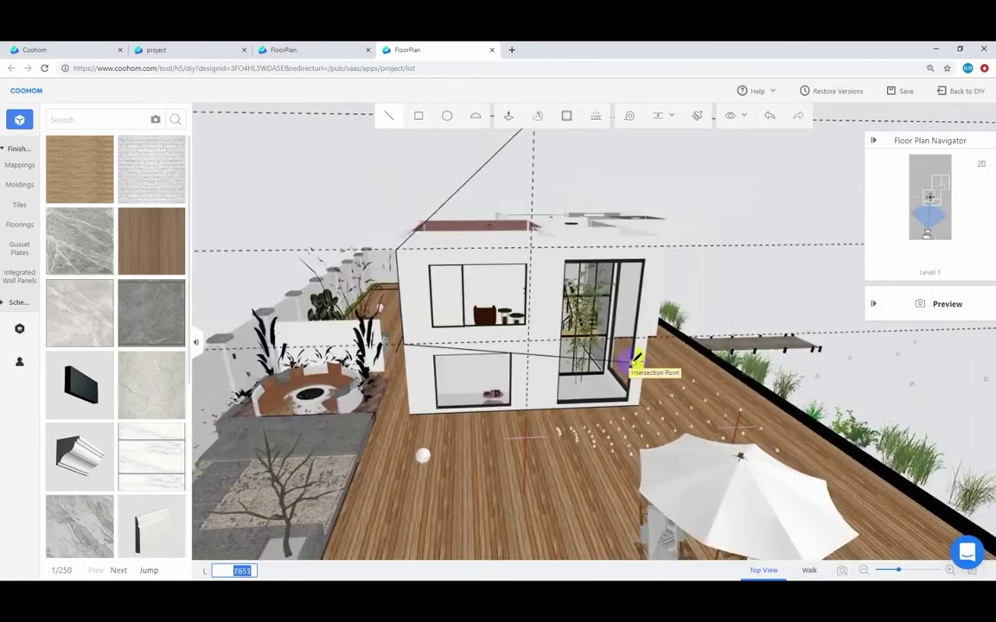
pyautogui.moveTo(631, 360); pyautogui.dragTo(575, 355)
pyautogui.click(589, 353)
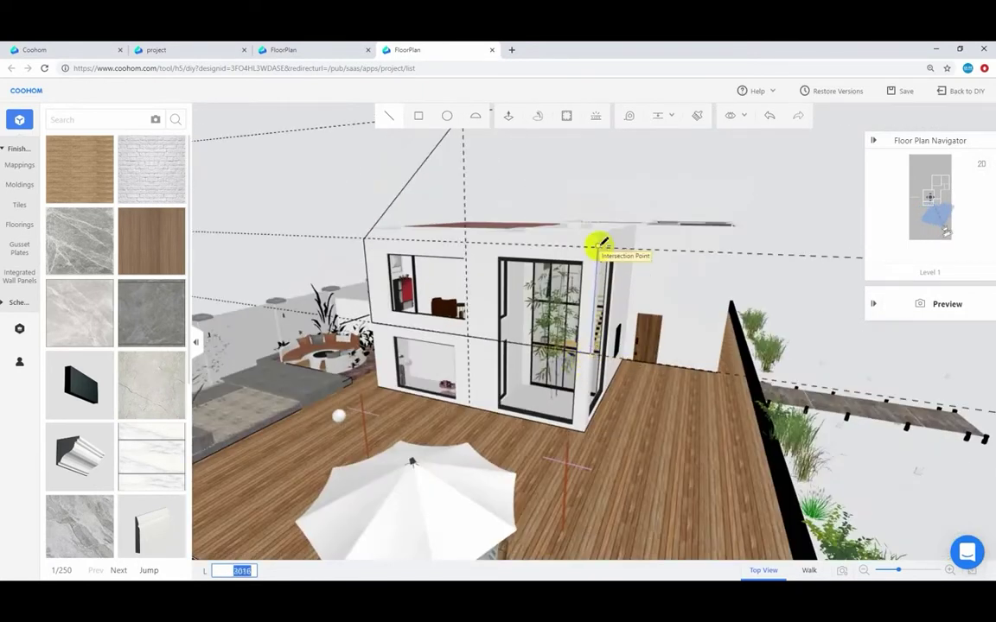
pyautogui.scroll(2, 598, 246)
pyautogui.click(637, 212)
pyautogui.scroll(-5, 562, 218)
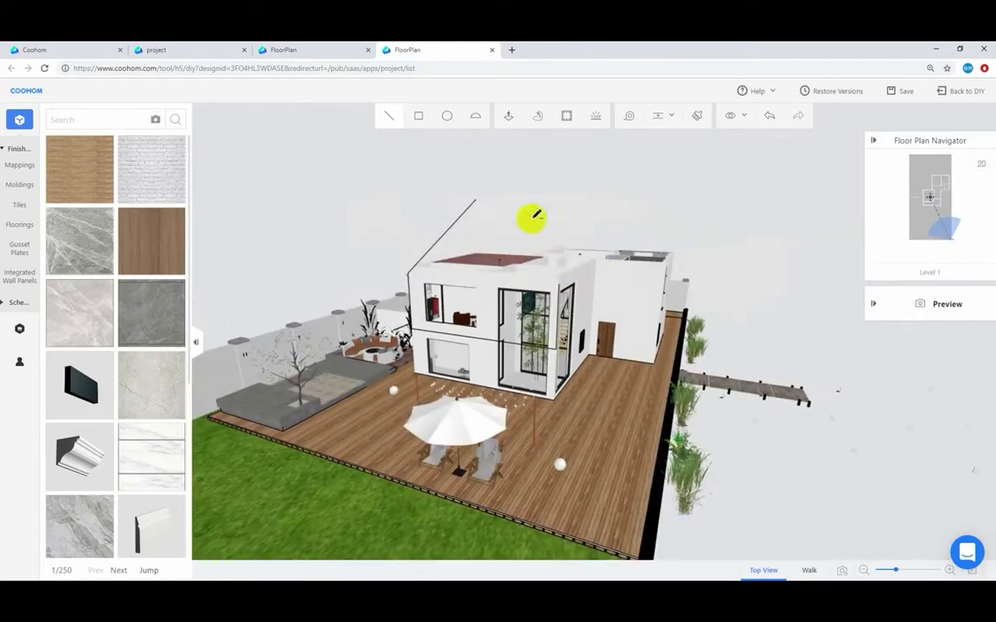
pyautogui.click(477, 202)
pyautogui.press('Escape')
pyautogui.scroll(1, 491, 370)
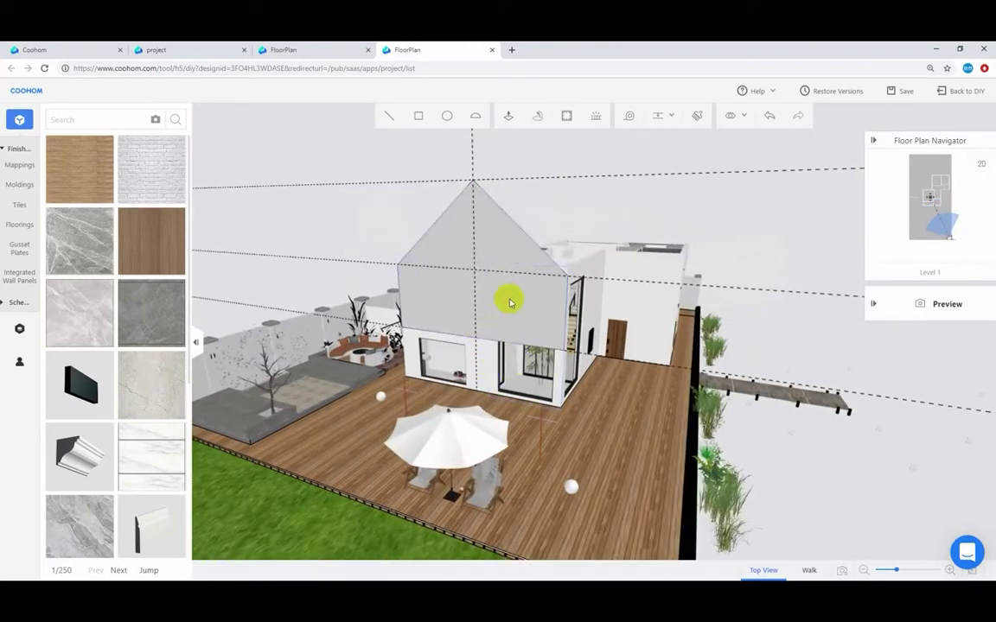
# Offset the gable face's outline outward to form a surrounding frame
pyautogui.click(522, 242)
pyautogui.click(566, 117)
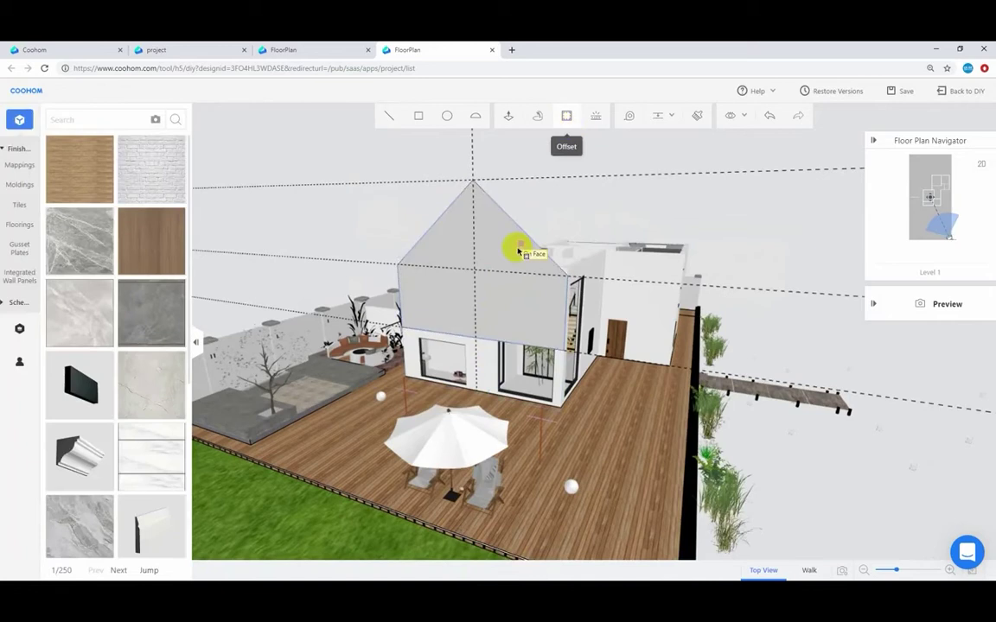
pyautogui.click(524, 249)
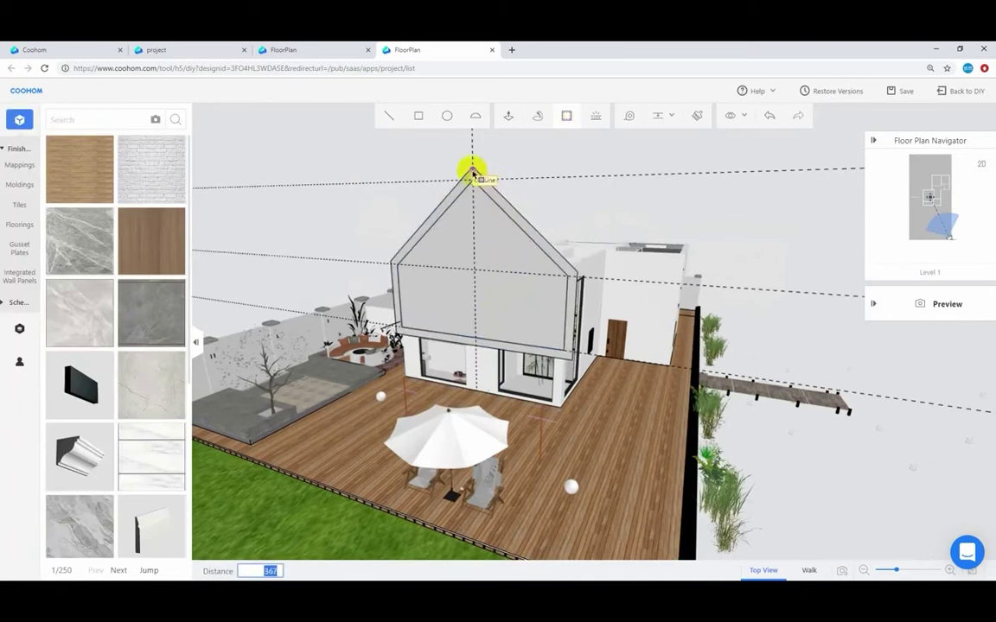
pyautogui.press('Return')
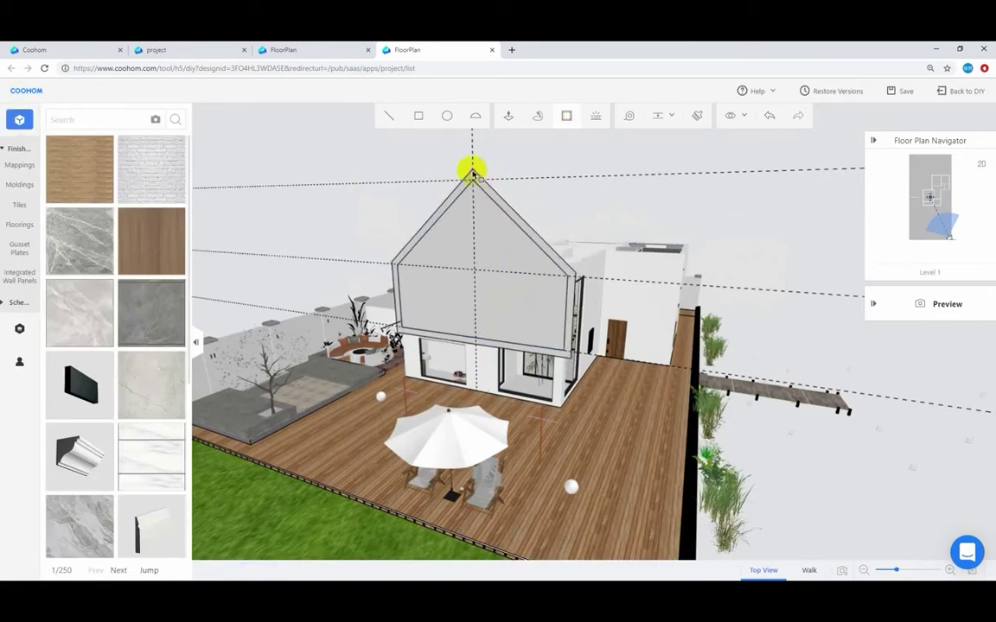
pyautogui.press('Escape')
# Group the inner gable face together with its surrounding frame face
pyautogui.scroll(-3, 418, 359)
pyautogui.moveTo(415, 362); pyautogui.dragTo(469, 363, button='right')
pyautogui.scroll(1, 489, 298)
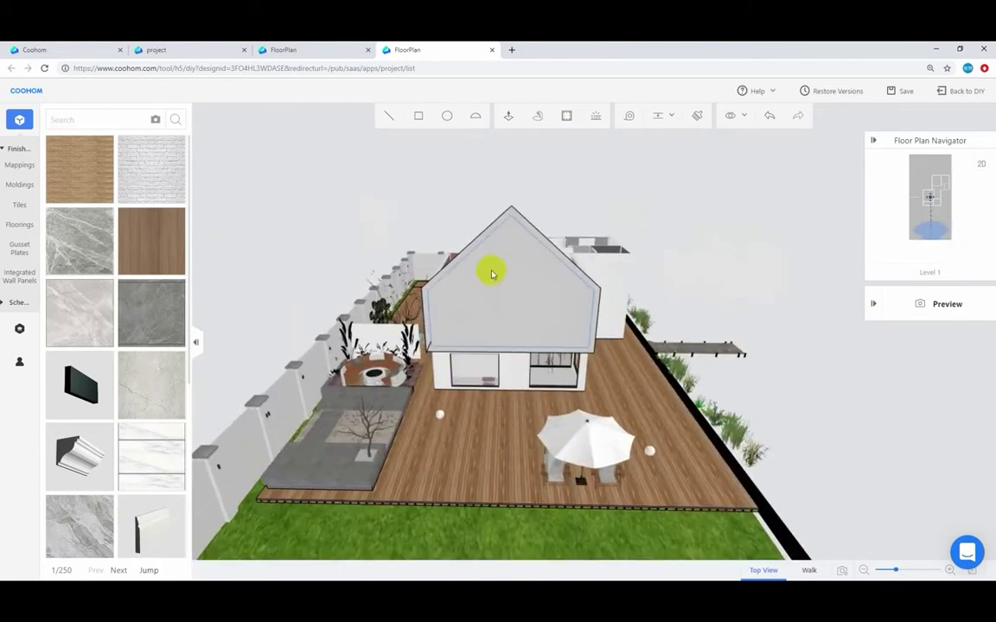
pyautogui.click(491, 273)
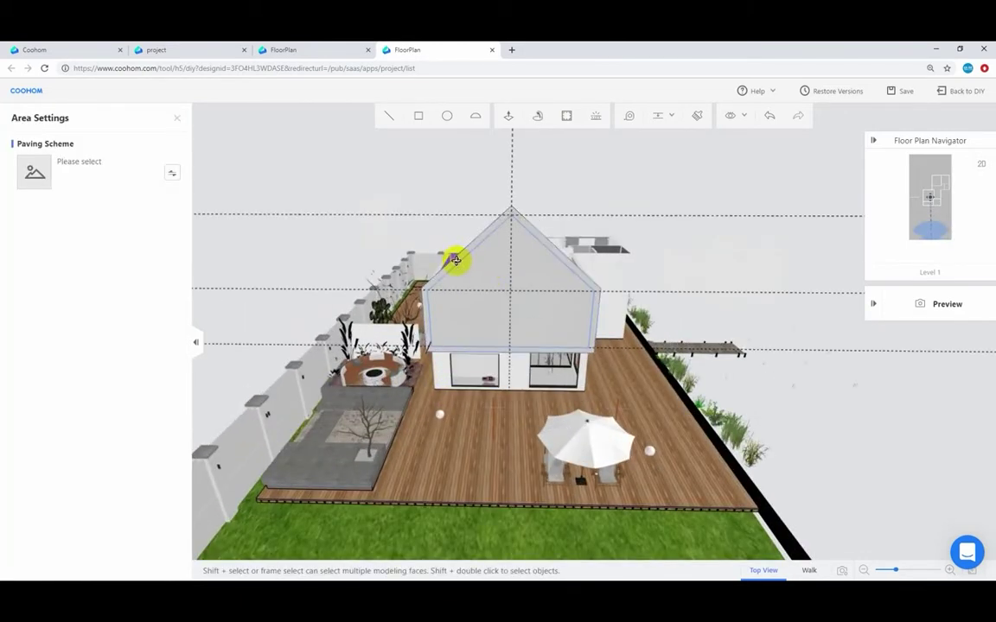
pyautogui.keyDown('shift'); pyautogui.click(455, 260); pyautogui.keyUp('shift')
pyautogui.click(514, 222)
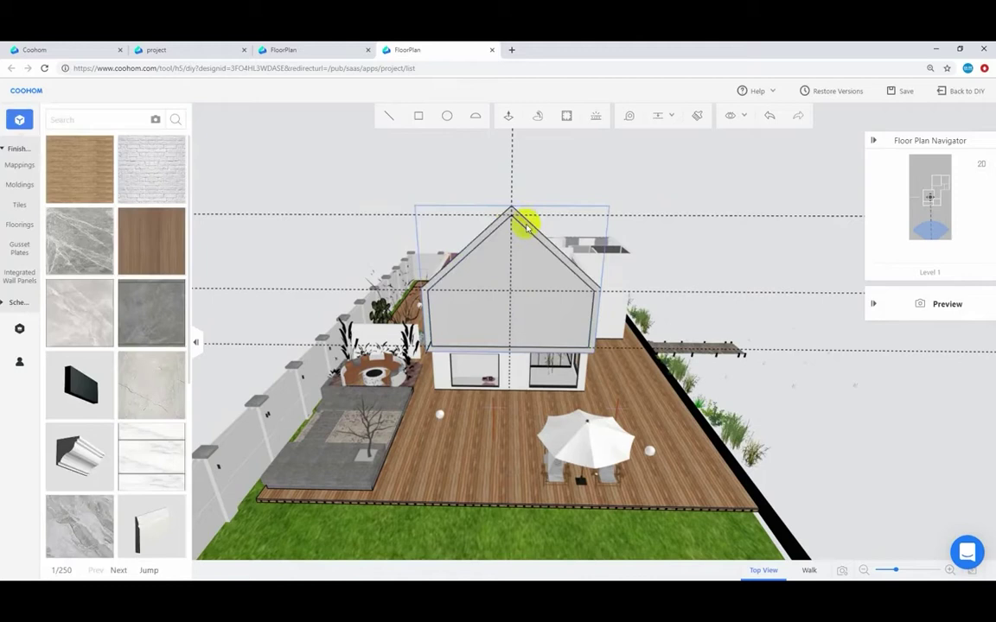
# Duplicate the grouped gable shape from its ridge point and place the copy beside the house, to its right
pyautogui.click(520, 236)
pyautogui.click(624, 202)
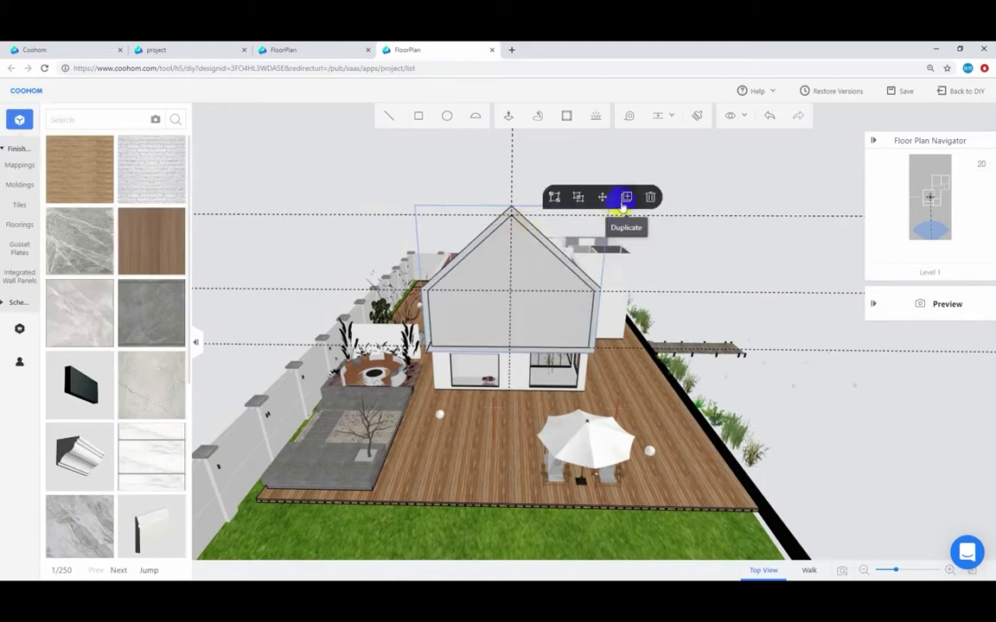
pyautogui.click(510, 207)
pyautogui.click(802, 208)
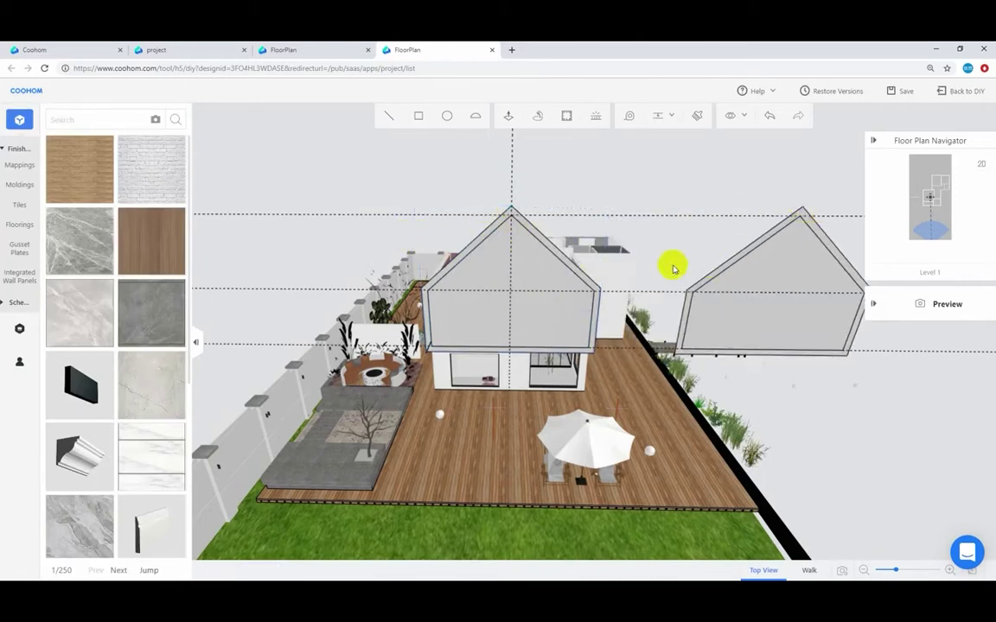
# On the finished house, measure the depth of the upper balcony floor from the glazed front to its outer edge
pyautogui.scroll(1, 477, 304)
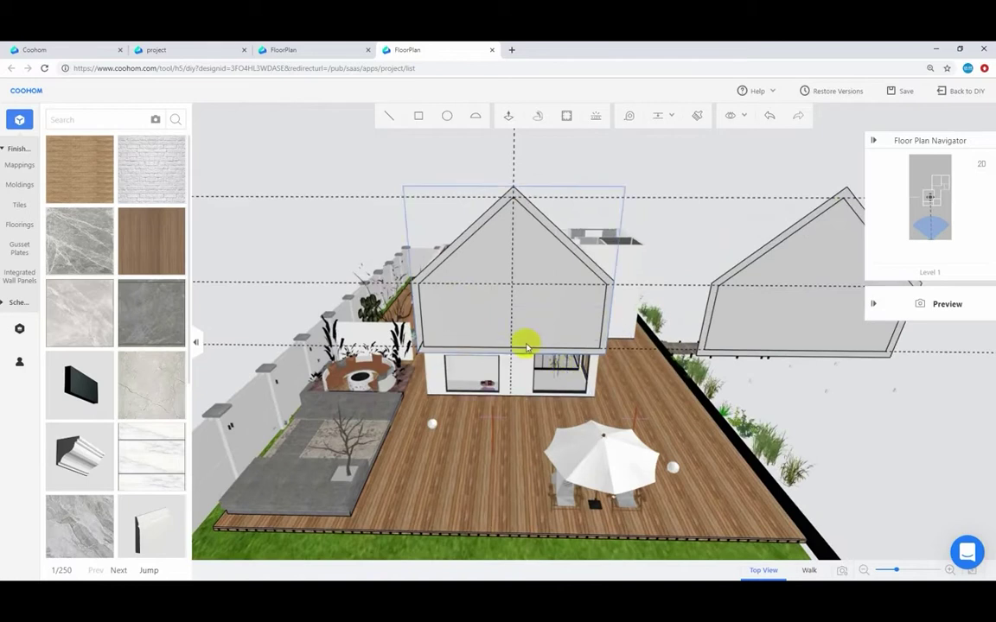
pyautogui.scroll(1, 524, 346)
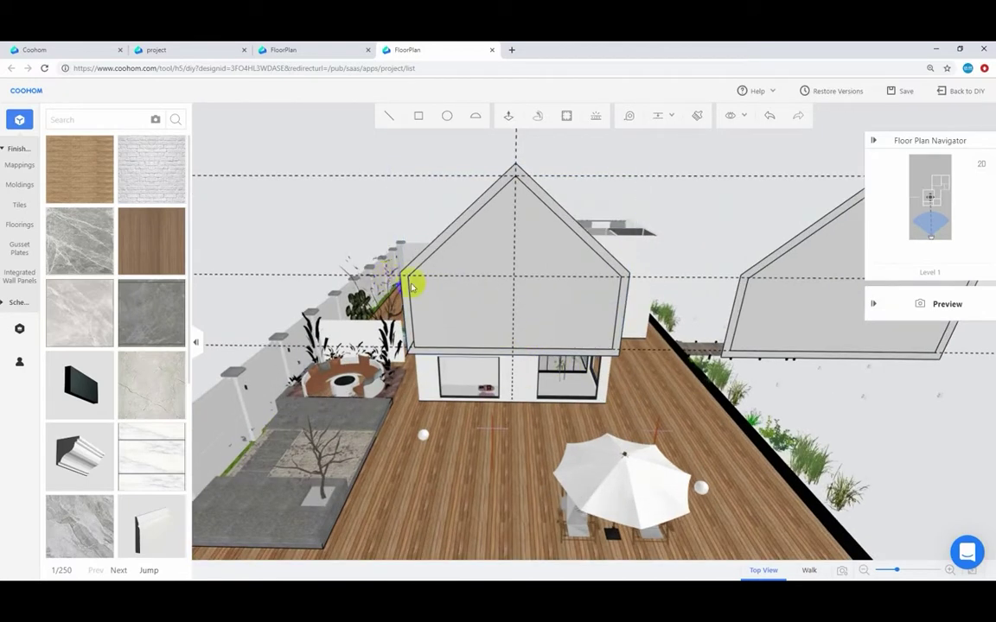
pyautogui.click(294, 50)
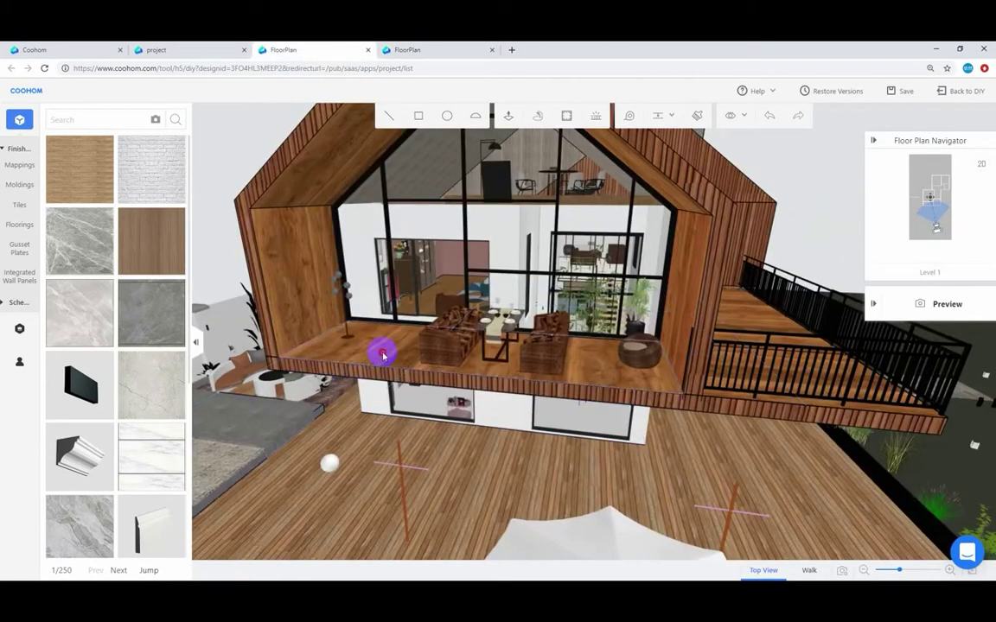
pyautogui.moveTo(382, 353); pyautogui.dragTo(396, 359, button='middle')
pyautogui.click(630, 120)
pyautogui.scroll(2, 325, 358)
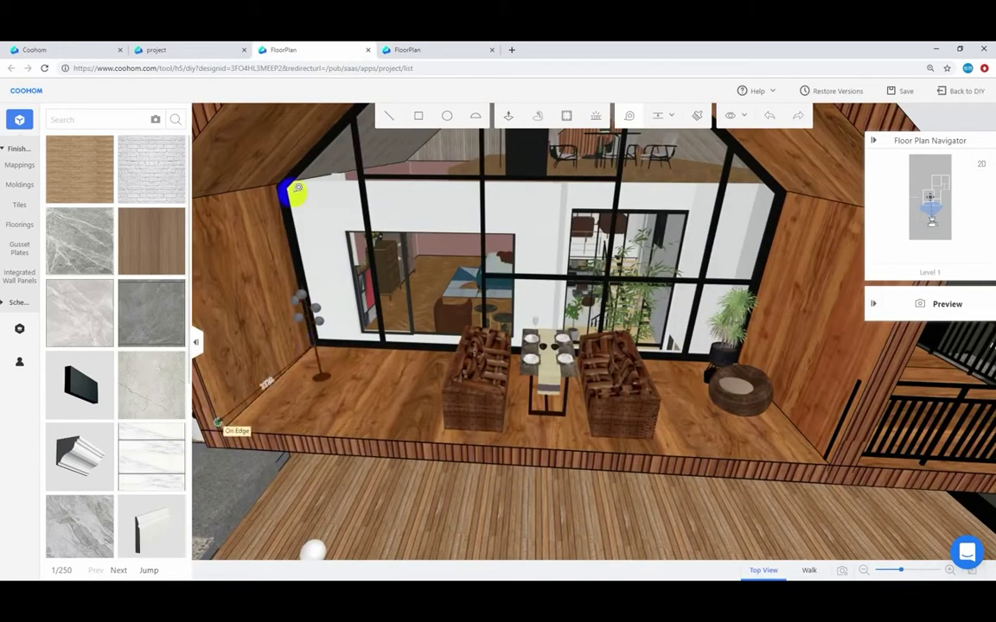
# Return to the roofless house and extrude the gable's frame face forward by 2700
pyautogui.click(417, 49)
pyautogui.scroll(-3, 404, 337)
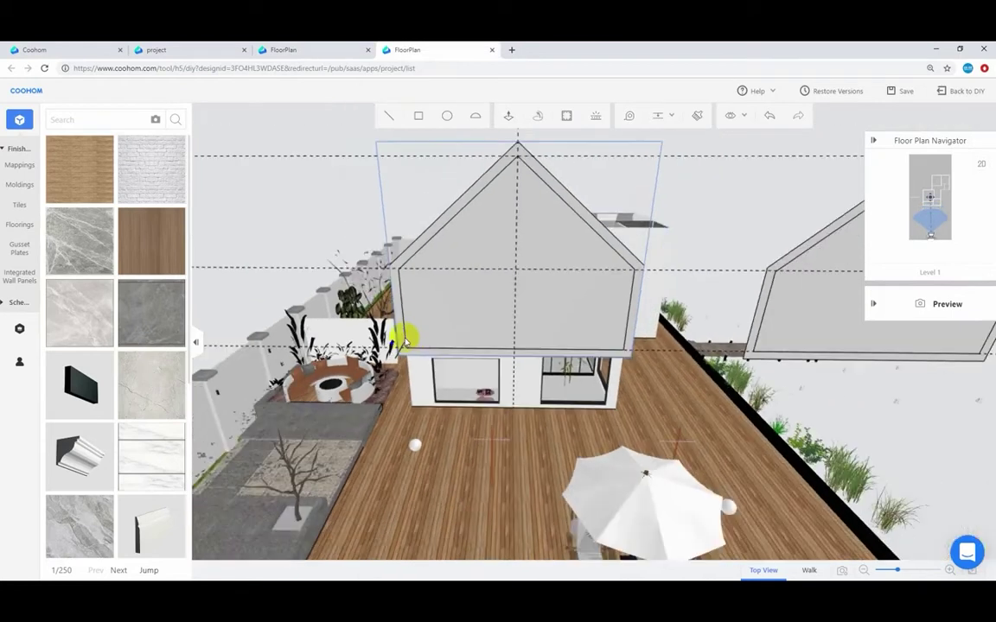
pyautogui.click(469, 297)
pyautogui.click(516, 120)
pyautogui.scroll(3, 380, 337)
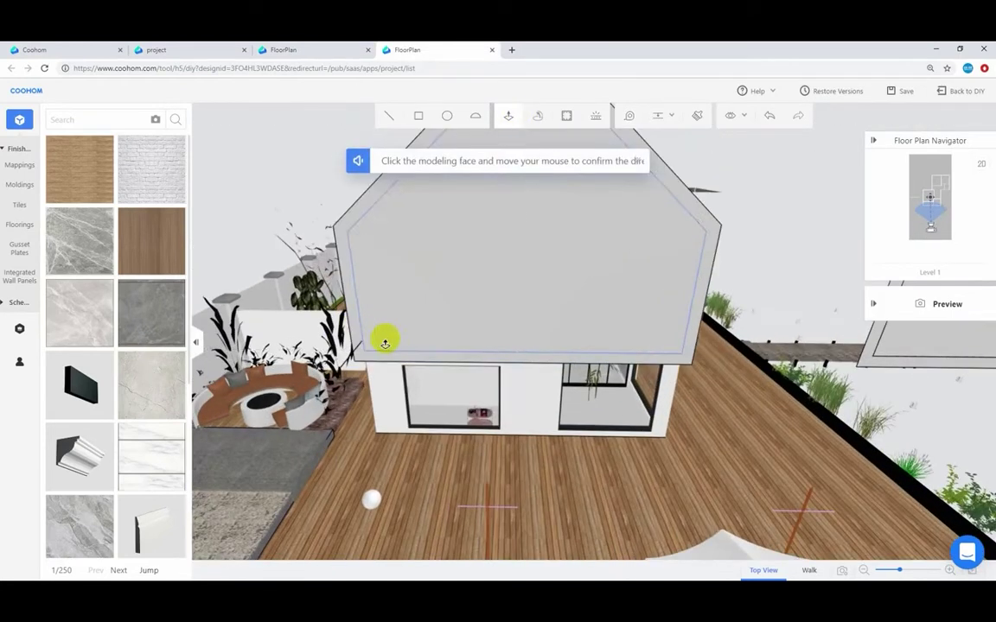
pyautogui.click(354, 326)
pyautogui.write('27')
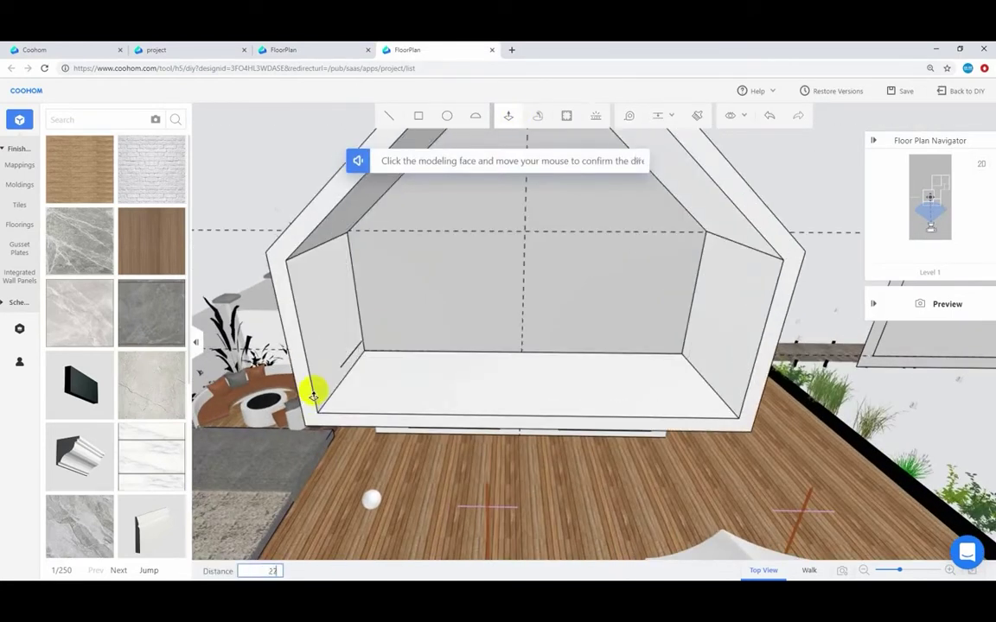
pyautogui.write('00')
pyautogui.press('Return')
pyautogui.press('Escape')
# Delete the inner gable face at the back of the extruded frame
pyautogui.scroll(-5, 396, 385)
pyautogui.scroll(3, 439, 434)
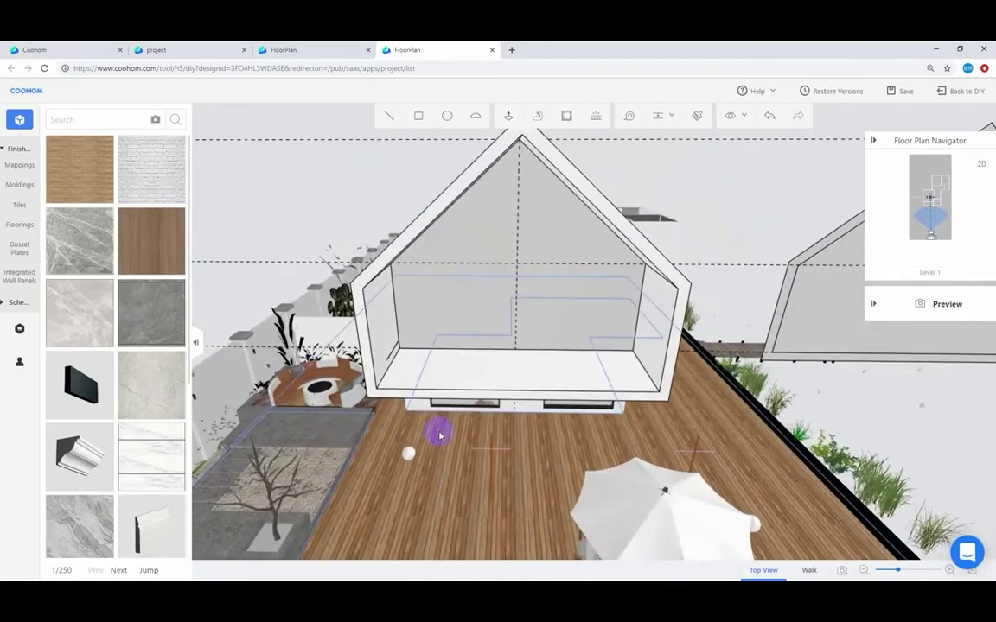
pyautogui.click(446, 340)
pyautogui.press('Delete')
# Duplicate the rear frame face of the gable and place the copy at the back corner of the red-walled bedroom
pyautogui.moveTo(456, 343); pyautogui.dragTo(706, 311)
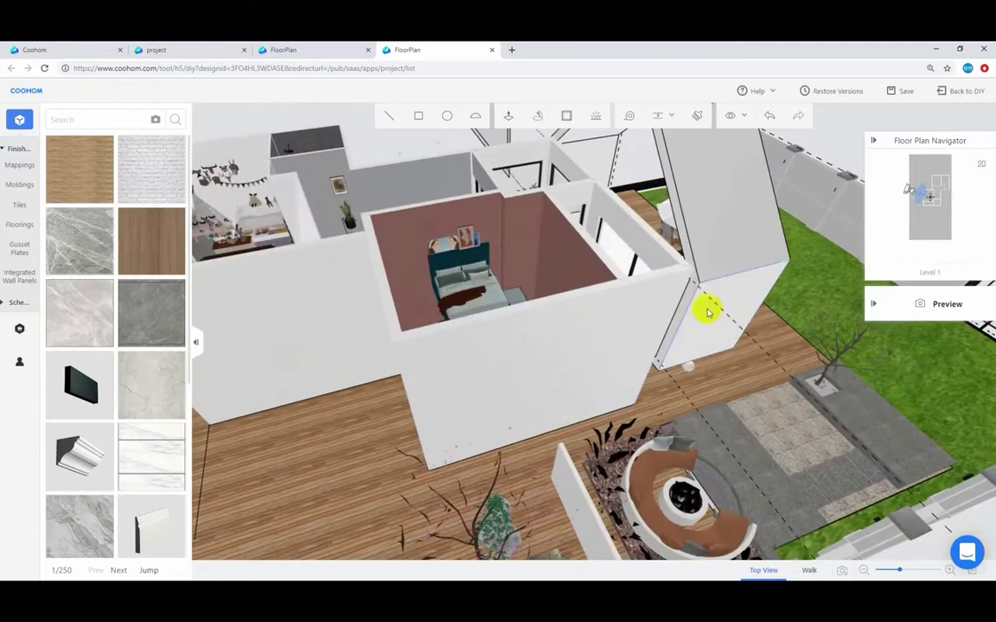
pyautogui.click(687, 301)
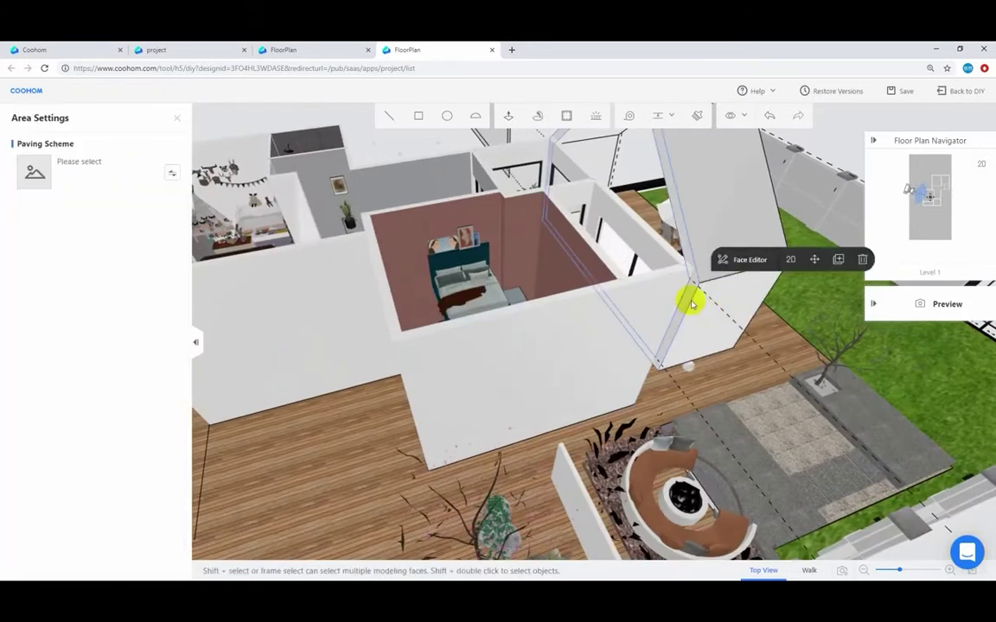
pyautogui.click(835, 261)
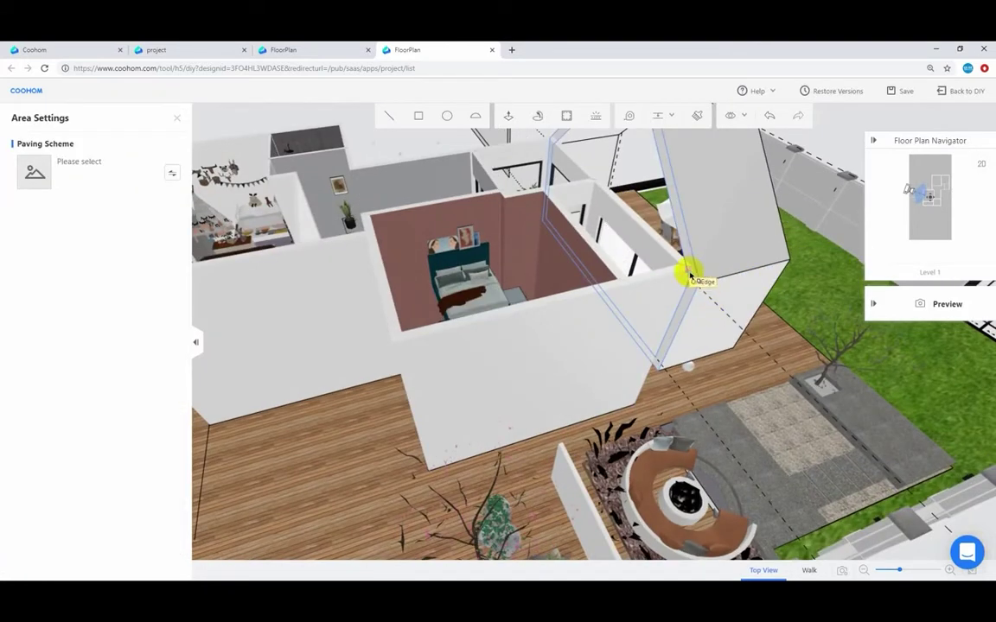
pyautogui.click(689, 275)
pyautogui.click(392, 342)
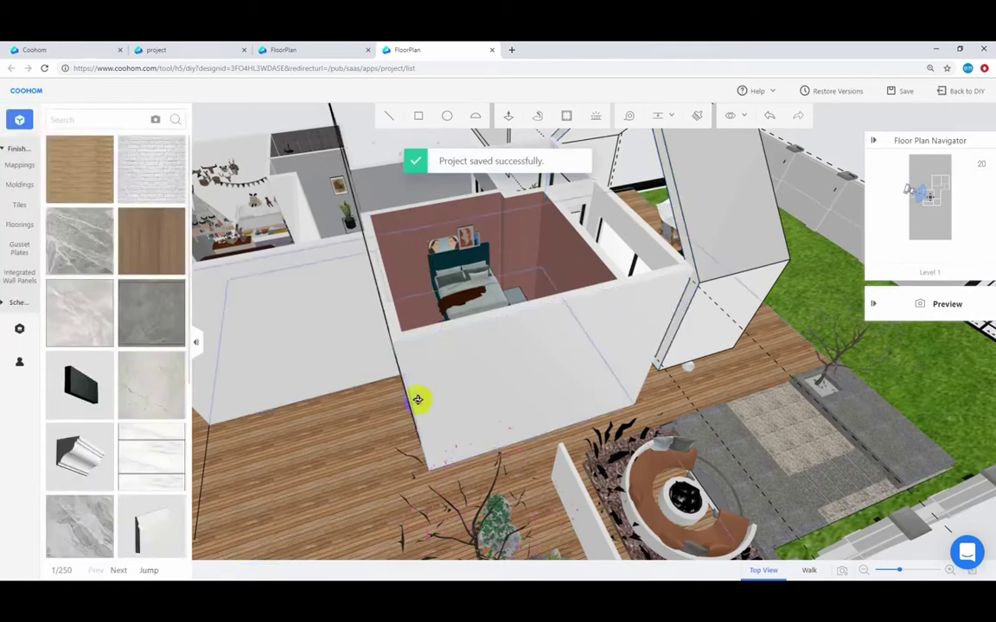
# Draw a short line from one inner bottom corner of the copied gable frame down to its outer bottom edge
pyautogui.moveTo(418, 399); pyautogui.dragTo(550, 398, button='right')
pyautogui.scroll(-4, 527, 397)
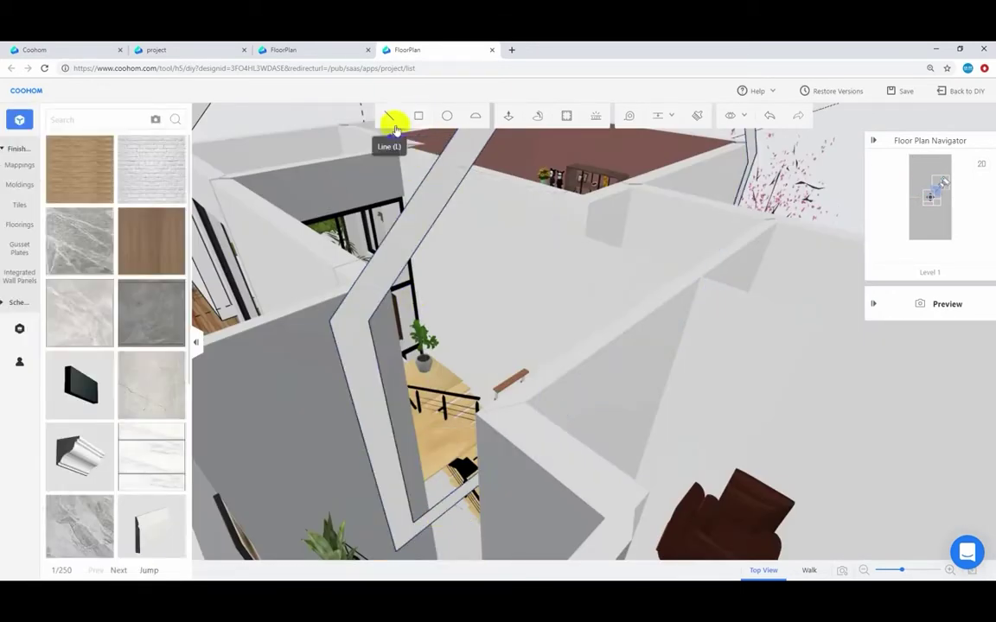
pyautogui.click(389, 116)
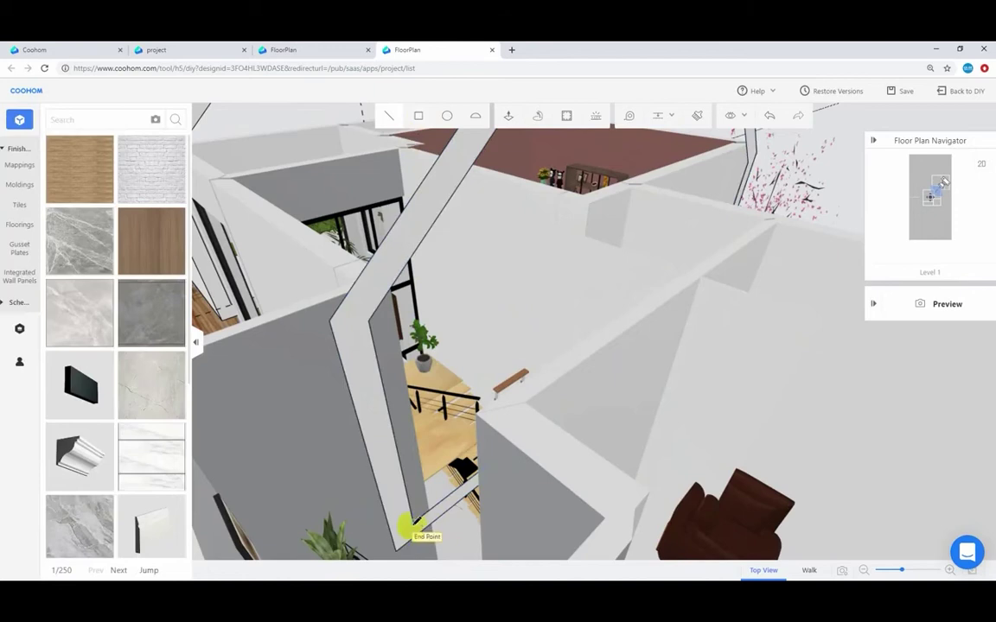
pyautogui.click(413, 524)
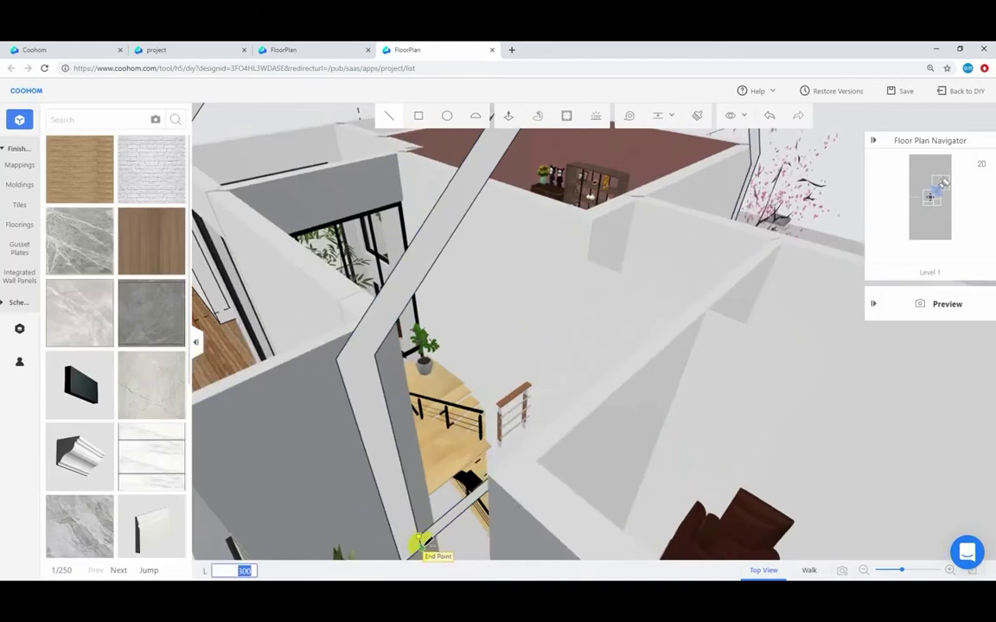
pyautogui.click(417, 542)
pyautogui.click(402, 525)
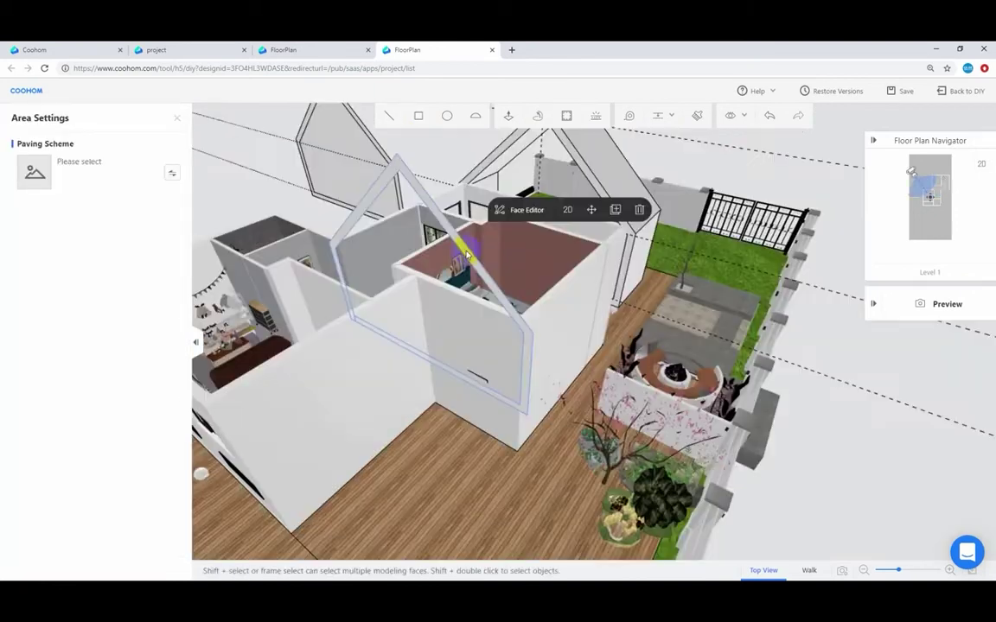
# Split the copied frame at its other inner bottom corner with a matching short line and select the separated gable-shaped part
pyautogui.click(389, 118)
pyautogui.scroll(4, 517, 449)
pyautogui.moveTo(516, 458); pyautogui.dragTo(521, 429, button='right')
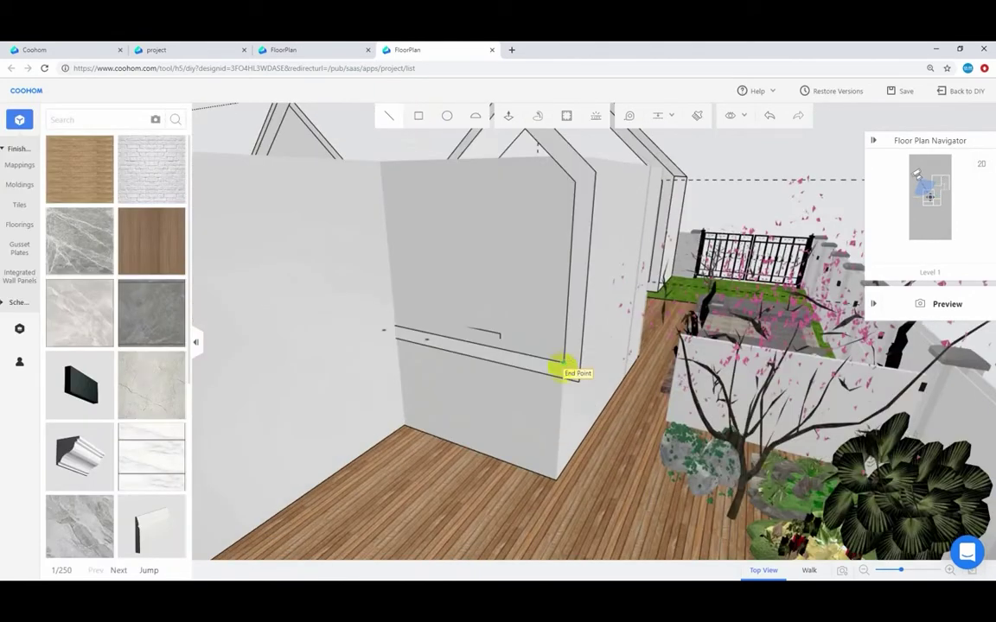
pyautogui.click(562, 364)
pyautogui.click(562, 379)
pyautogui.press('Escape')
pyautogui.click(572, 370)
pyautogui.scroll(-3, 571, 371)
pyautogui.moveTo(566, 377)
pyautogui.mouseDown(button='right')
pyautogui.moveTo(538, 429)
pyautogui.moveTo(512, 440)
pyautogui.mouseUp(button='right')
pyautogui.scroll(-2, 538, 428)
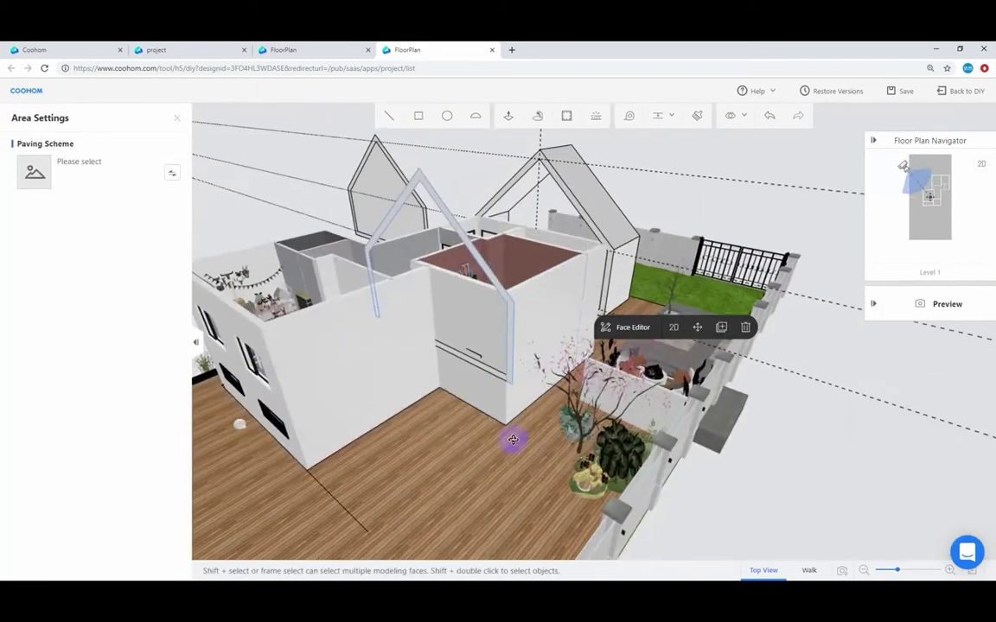
# Measure the distance from the copied gable frame to the front gable section along the bedroom's outer wall
pyautogui.click(627, 116)
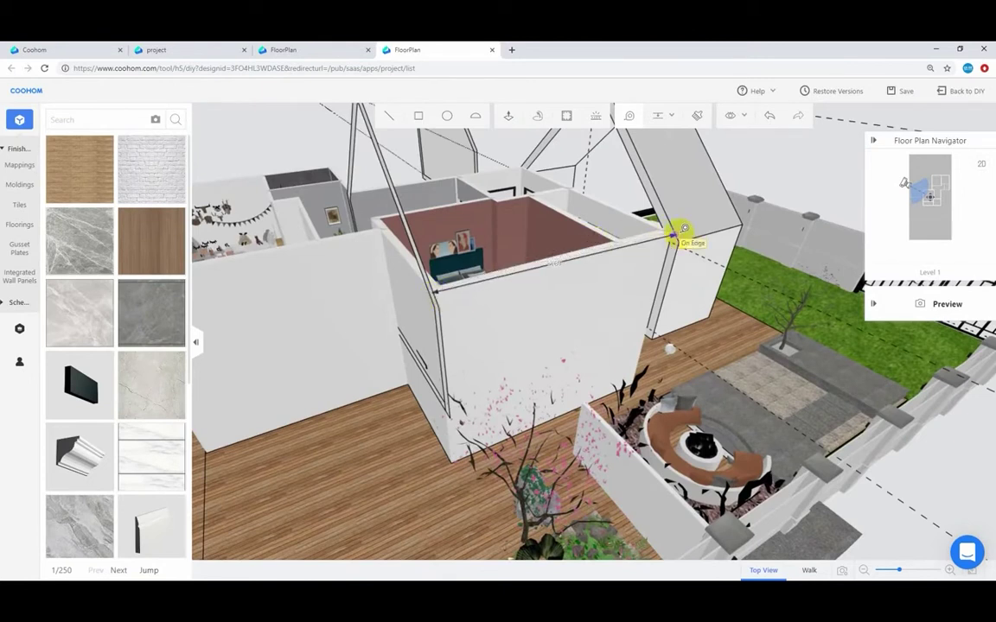
pyautogui.scroll(3, 664, 241)
pyautogui.moveTo(662, 241); pyautogui.dragTo(598, 273, button='right')
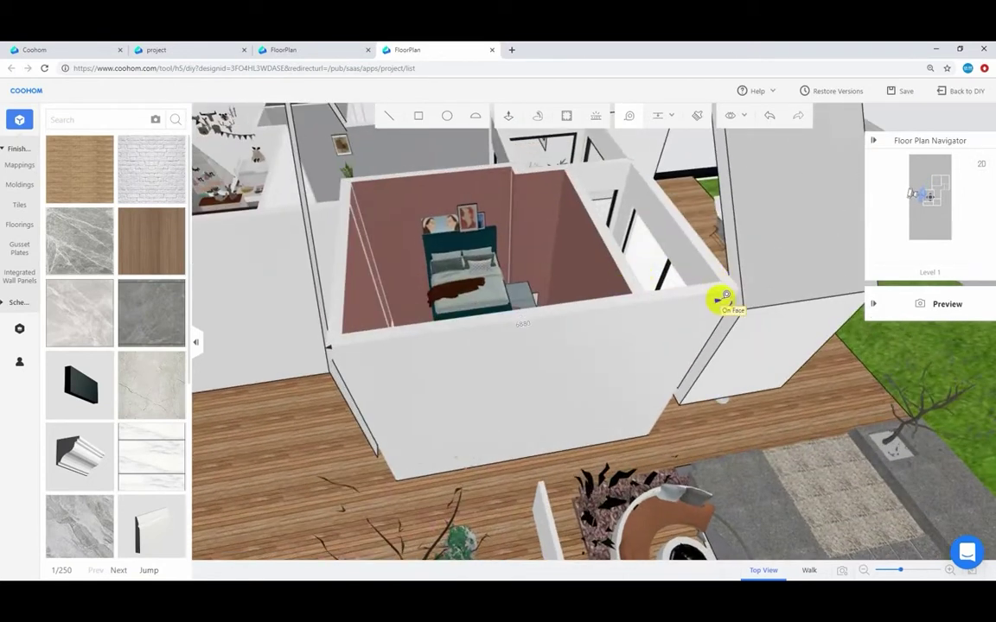
pyautogui.press('Escape')
pyautogui.moveTo(380, 419); pyautogui.dragTo(428, 400, button='right')
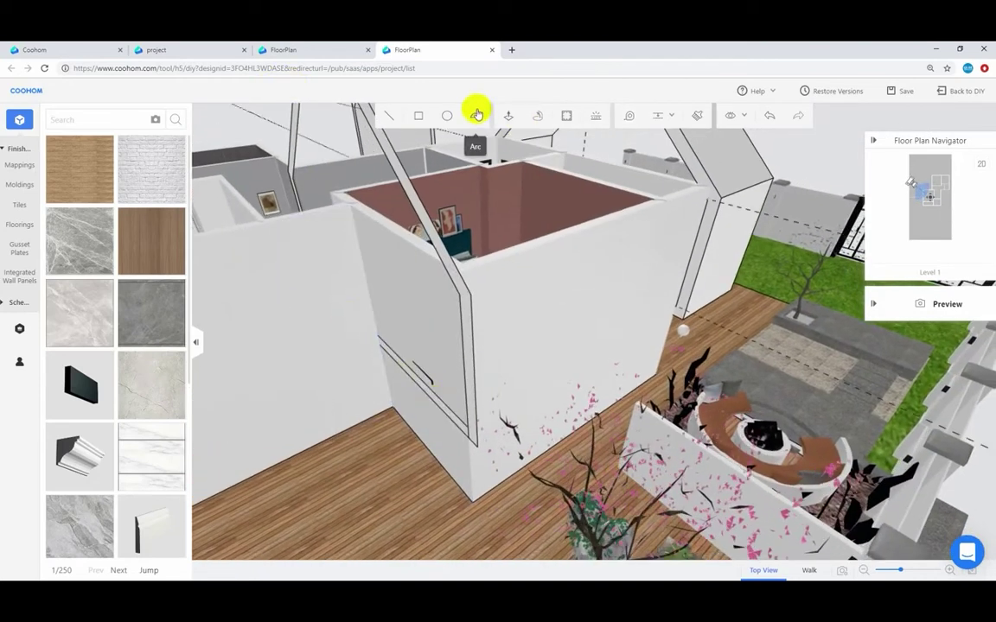
# Extrude the split-off gable face forward over the red-walled bedroom until it meets the front gable section
pyautogui.click(508, 116)
pyautogui.click(469, 316)
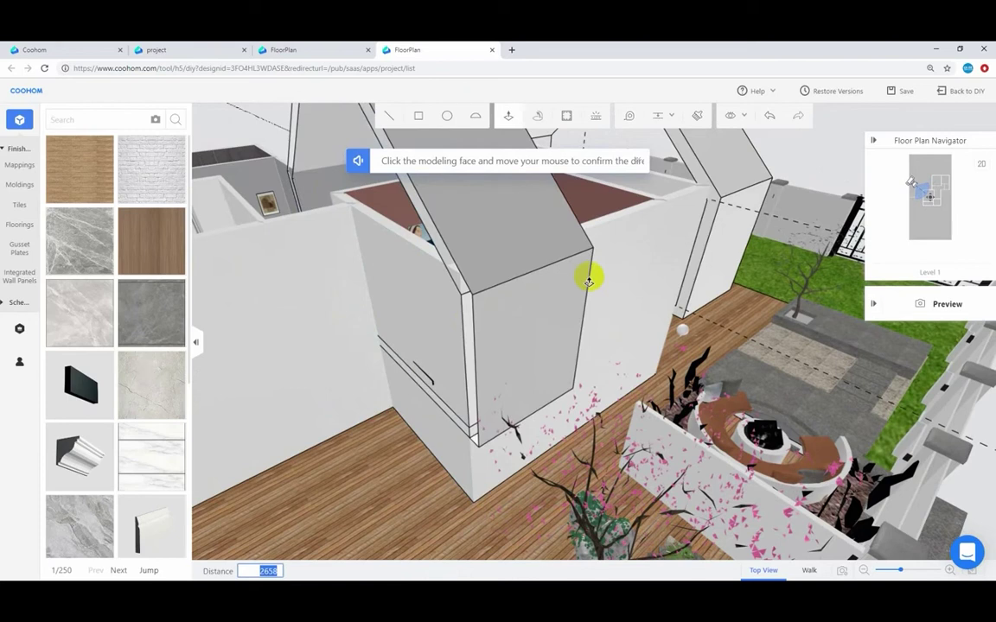
pyautogui.write('716')
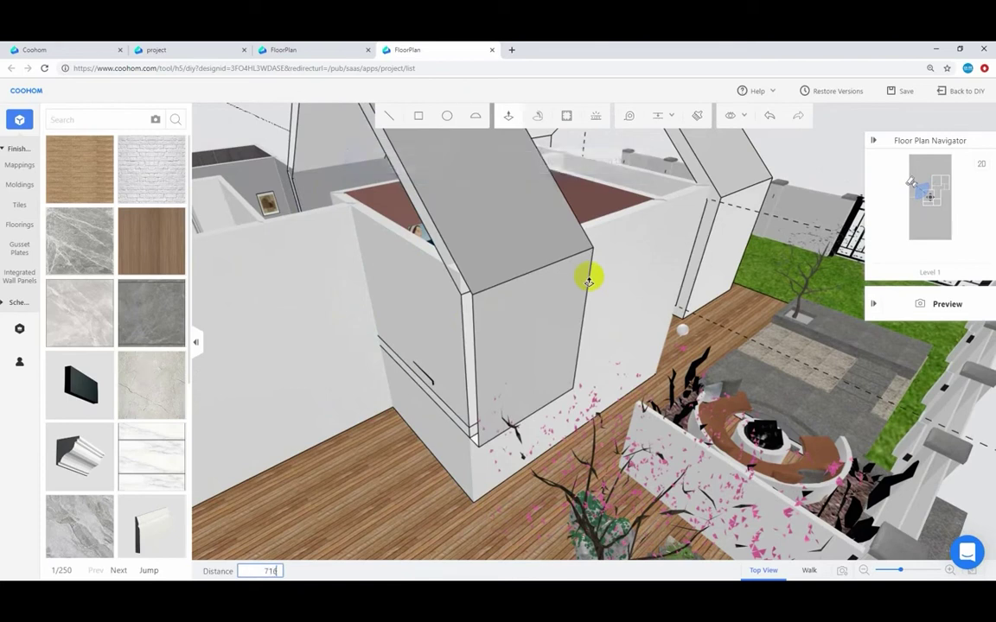
pyautogui.press('Return')
pyautogui.scroll(-3, 590, 380)
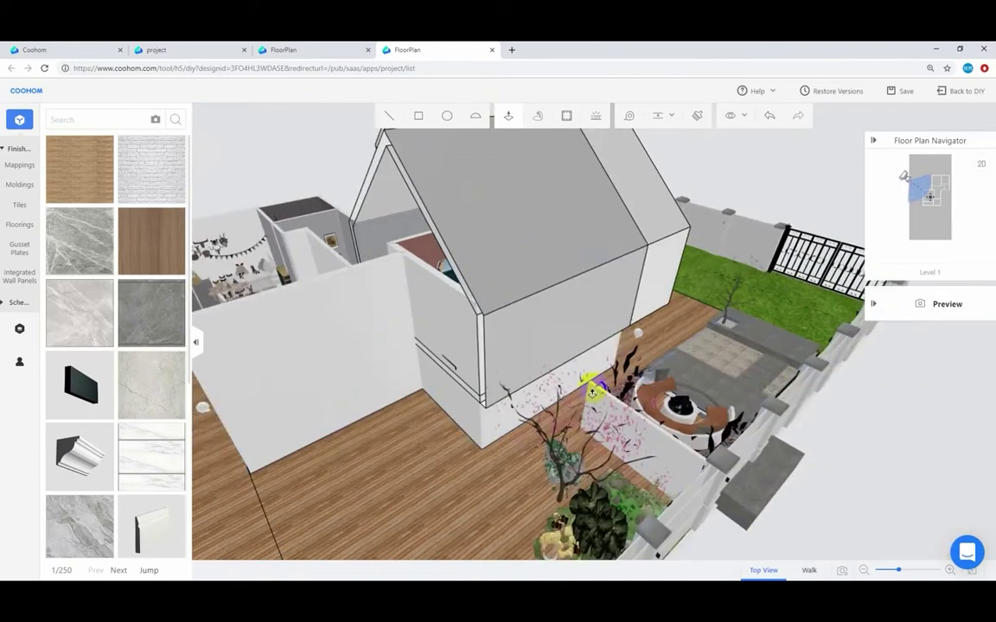
pyautogui.moveTo(591, 380); pyautogui.dragTo(641, 382, button='right')
pyautogui.scroll(-1, 641, 382)
pyautogui.press('Escape')
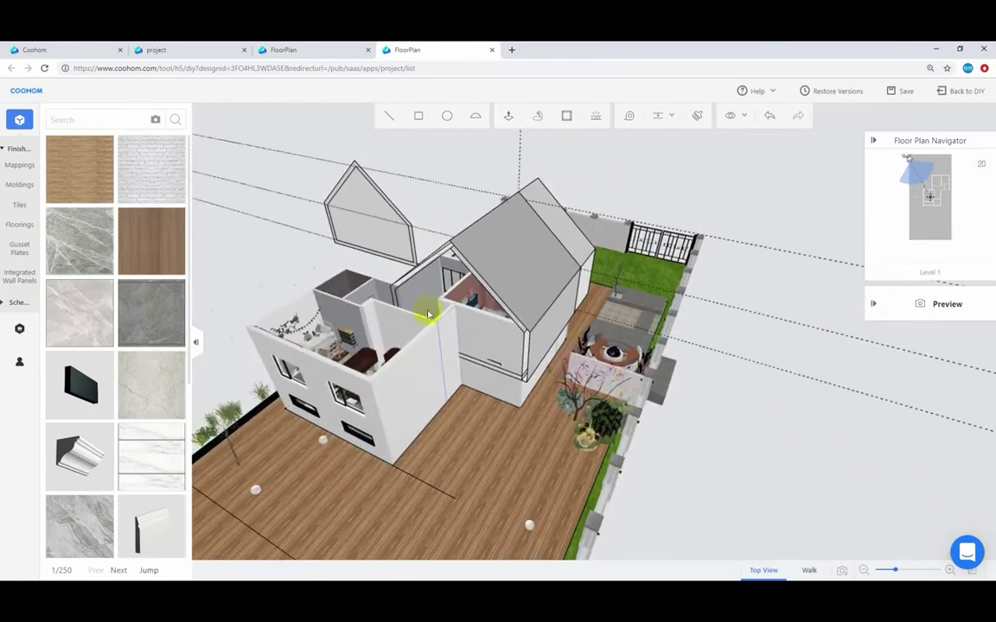
# Duplicate the spare gable outline beside the house and place the copy peak to peak on the extruded gable's rear end
pyautogui.click(375, 208)
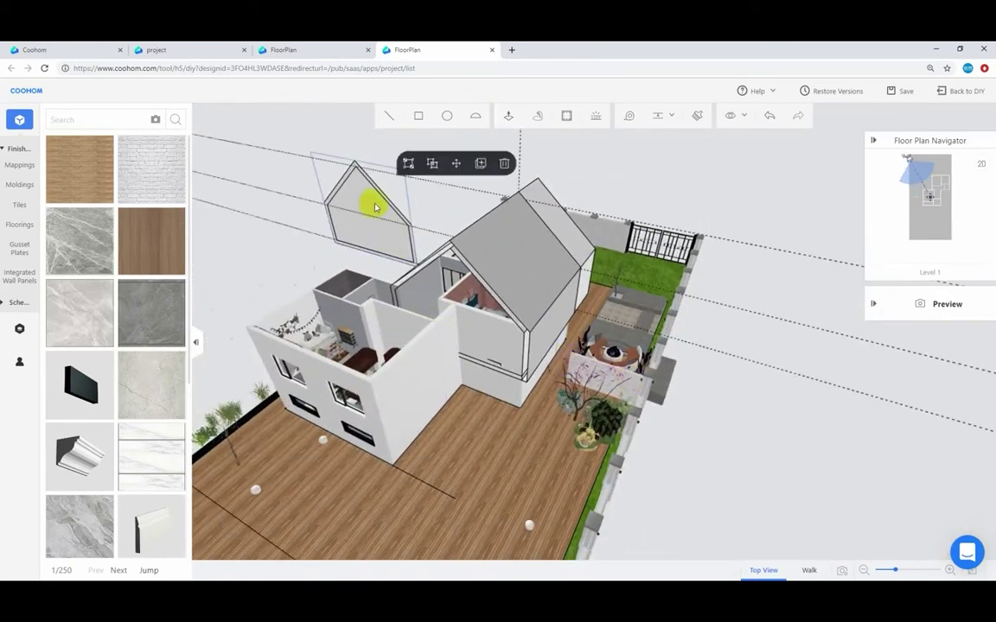
pyautogui.click(480, 164)
pyautogui.click(354, 162)
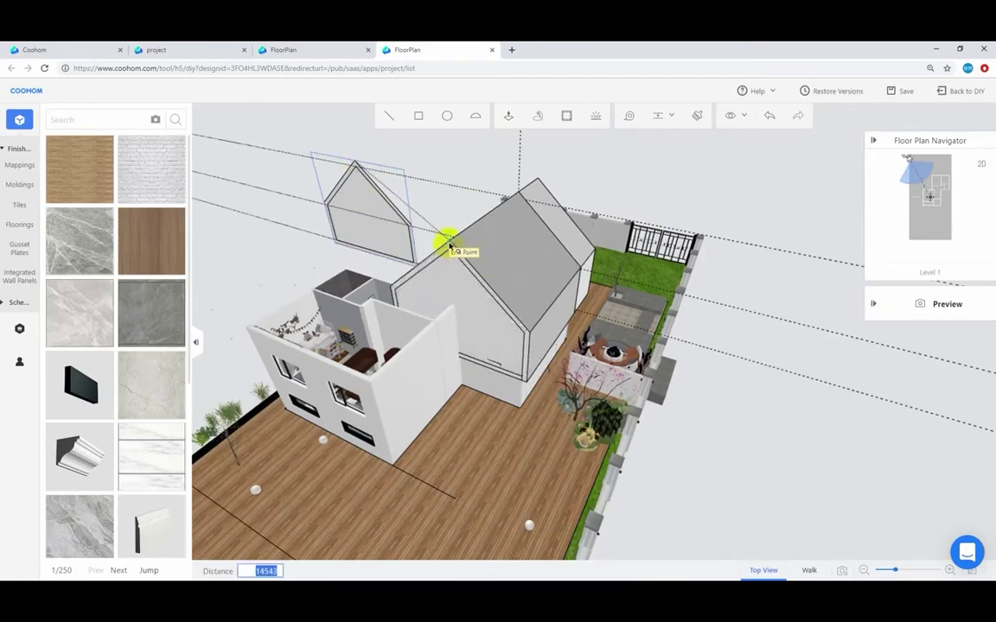
pyautogui.click(449, 246)
# Clear all guides from the model
pyautogui.moveTo(765, 455); pyautogui.dragTo(423, 423)
pyautogui.scroll(-5, 619, 436)
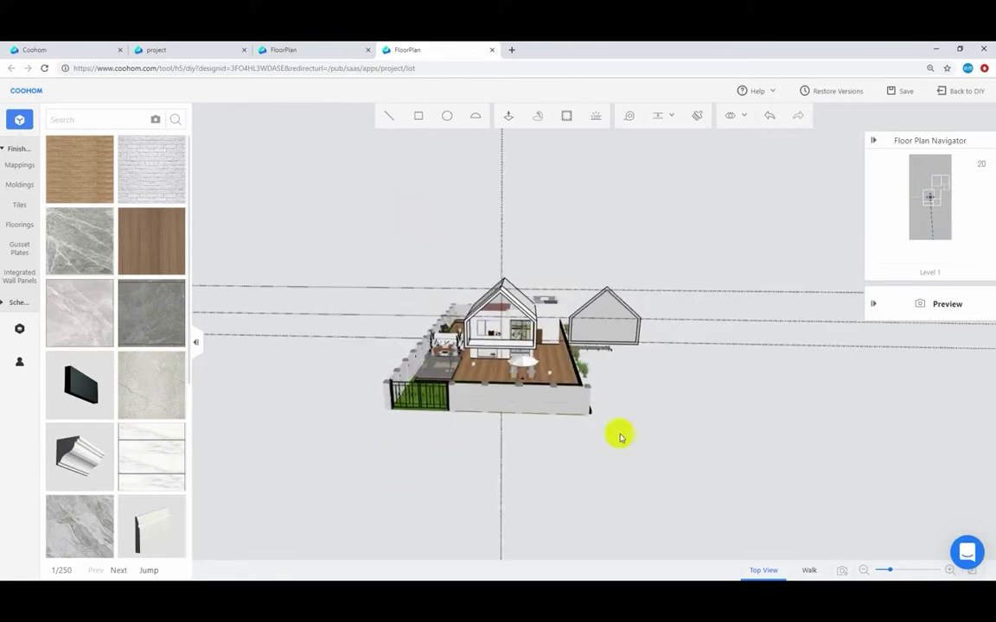
pyautogui.scroll(3, 663, 413)
pyautogui.moveTo(663, 413); pyautogui.dragTo(569, 420)
pyautogui.scroll(3, 568, 420)
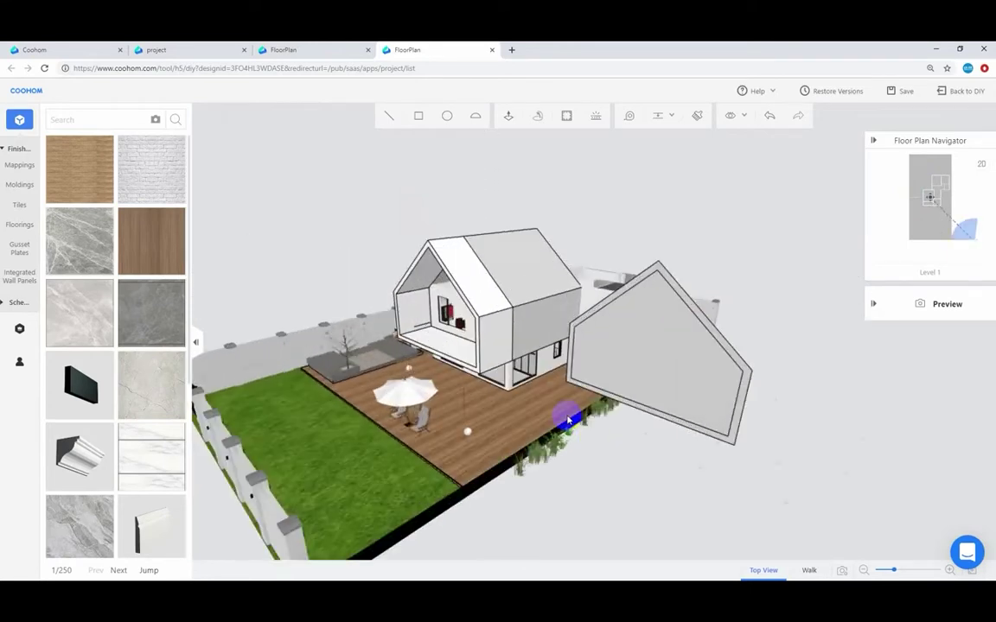
pyautogui.scroll(-1, 567, 420)
pyautogui.moveTo(675, 120)
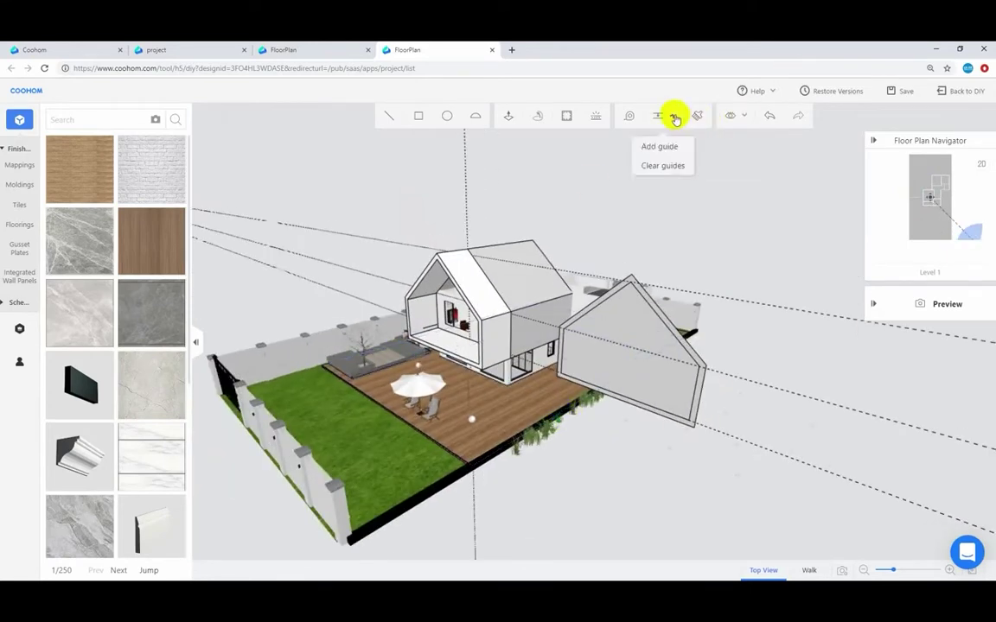
pyautogui.click(663, 166)
pyautogui.scroll(3, 436, 334)
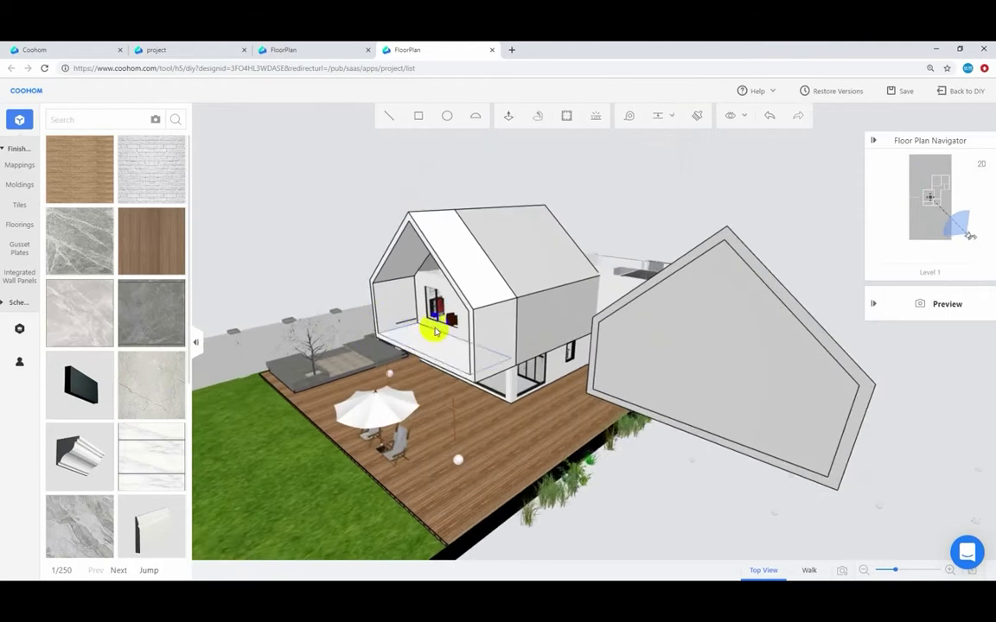
pyautogui.doubleClick(486, 292)
pyautogui.click(486, 292)
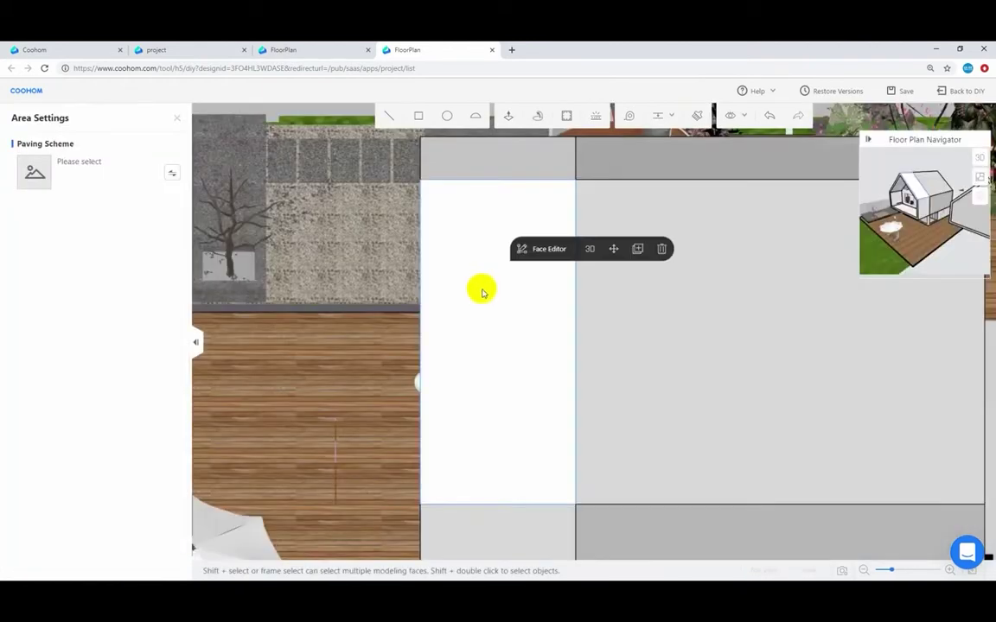
pyautogui.click(386, 382)
pyautogui.click(979, 159)
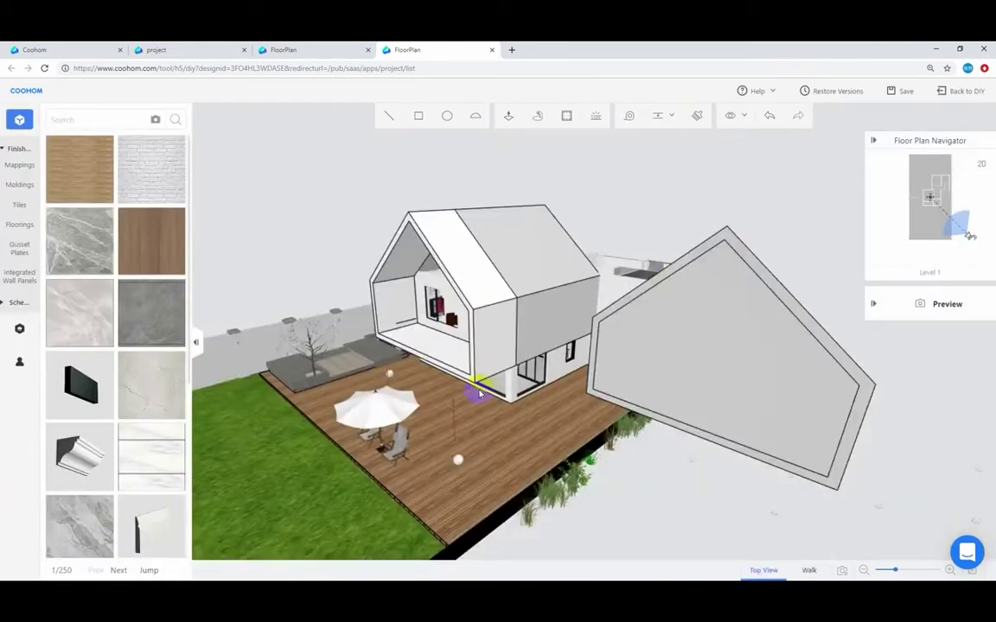
# Select the front gable section and the longer rear section together and group them
pyautogui.click(494, 278)
pyautogui.keyDown('shift'); pyautogui.doubleClick(494, 278); pyautogui.keyUp('shift')
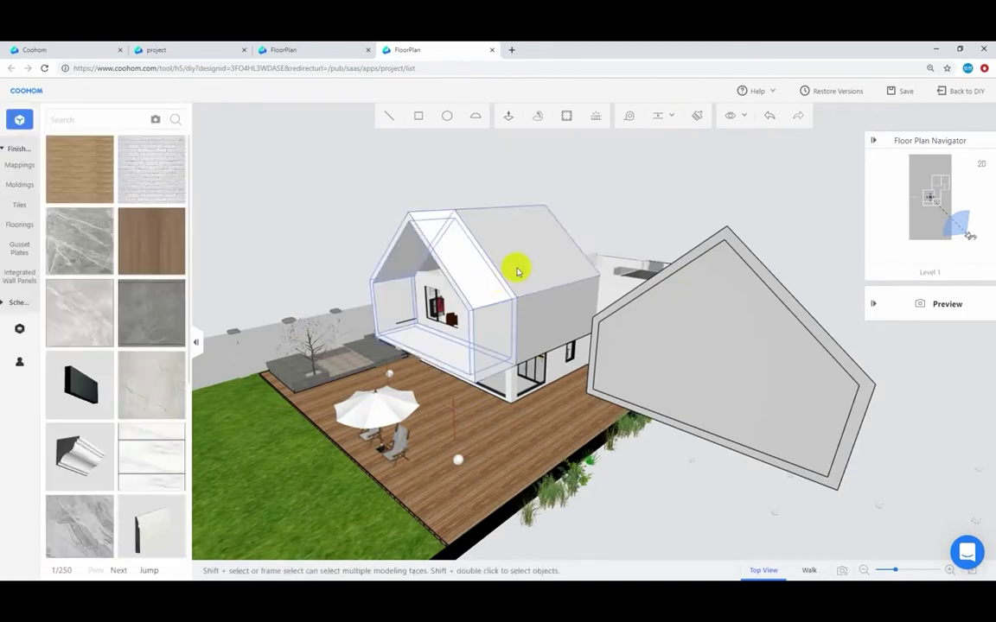
pyautogui.keyDown('shift'); pyautogui.doubleClick(518, 271); pyautogui.keyUp('shift')
pyautogui.click(574, 229)
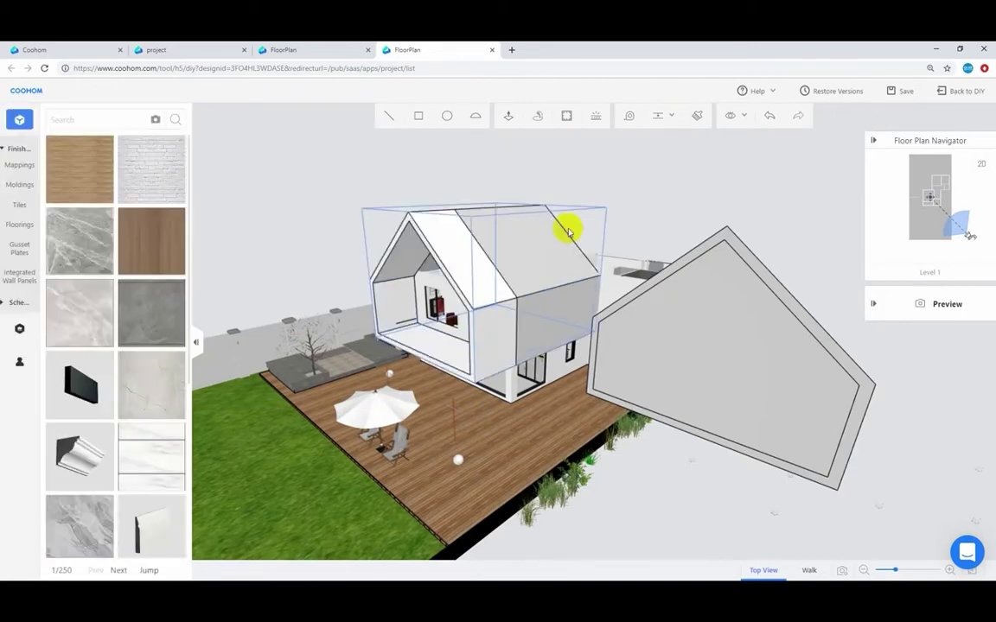
# Cover the grouped gable structure with the dark red-brown slatted wood finish from the saved materials
pyautogui.click(16, 330)
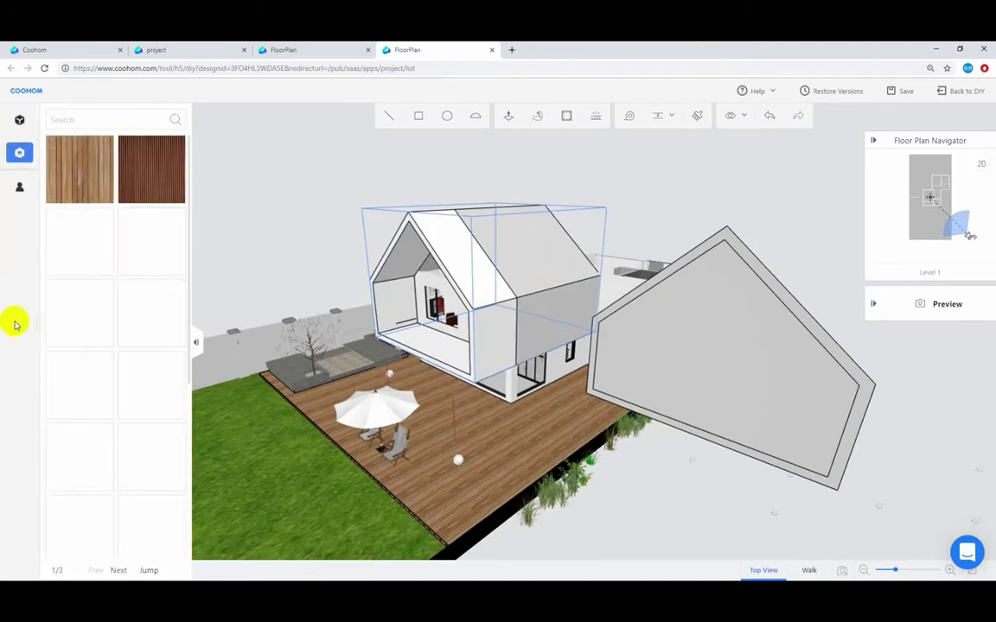
pyautogui.click(88, 246)
pyautogui.click(544, 279)
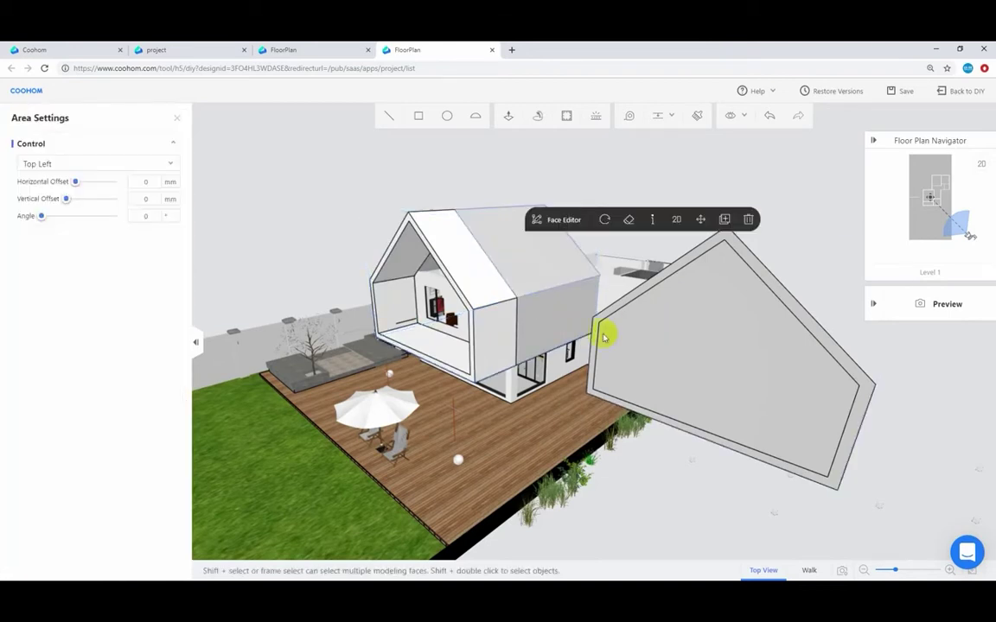
pyautogui.click(178, 121)
pyautogui.moveTo(147, 165); pyautogui.dragTo(471, 298)
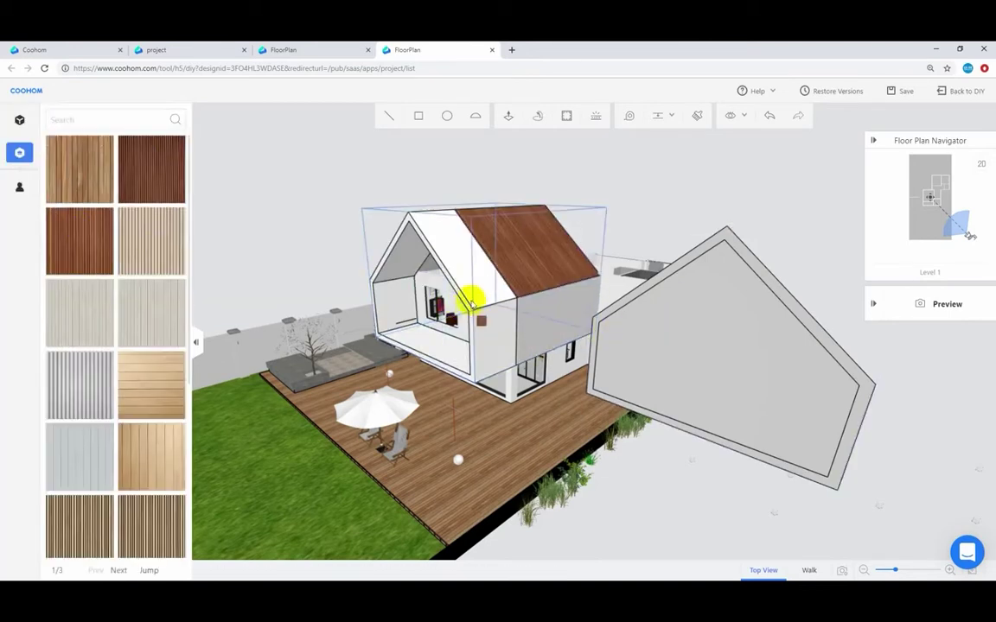
pyautogui.click(472, 281)
pyautogui.click(134, 182)
pyautogui.moveTo(371, 359); pyautogui.dragTo(469, 367)
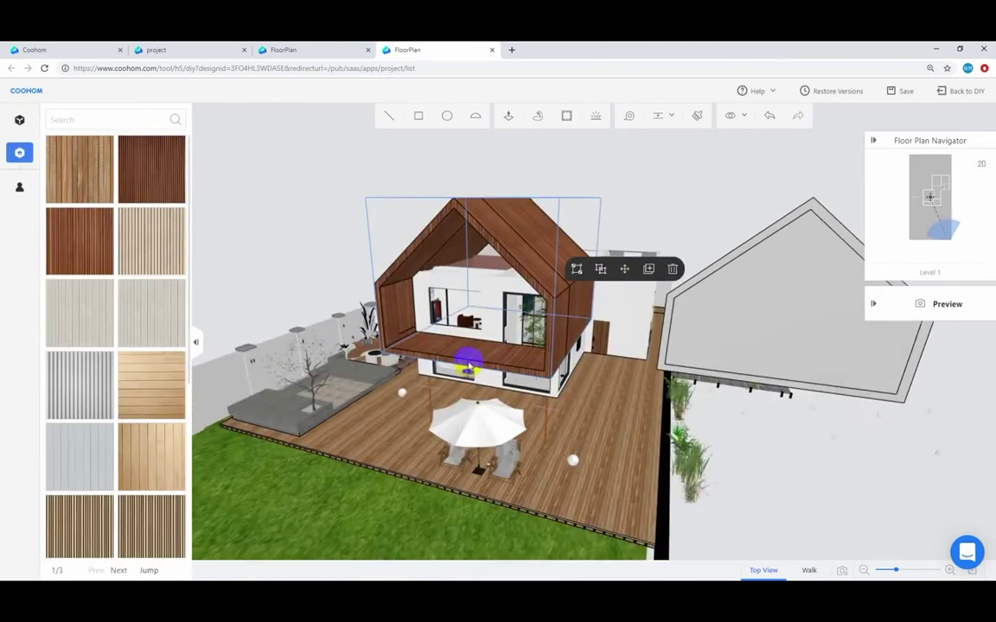
# Ungroup the gable structure and apply the smooth brown wood finish to the inner side walls and ceiling slopes of its front
pyautogui.click(599, 271)
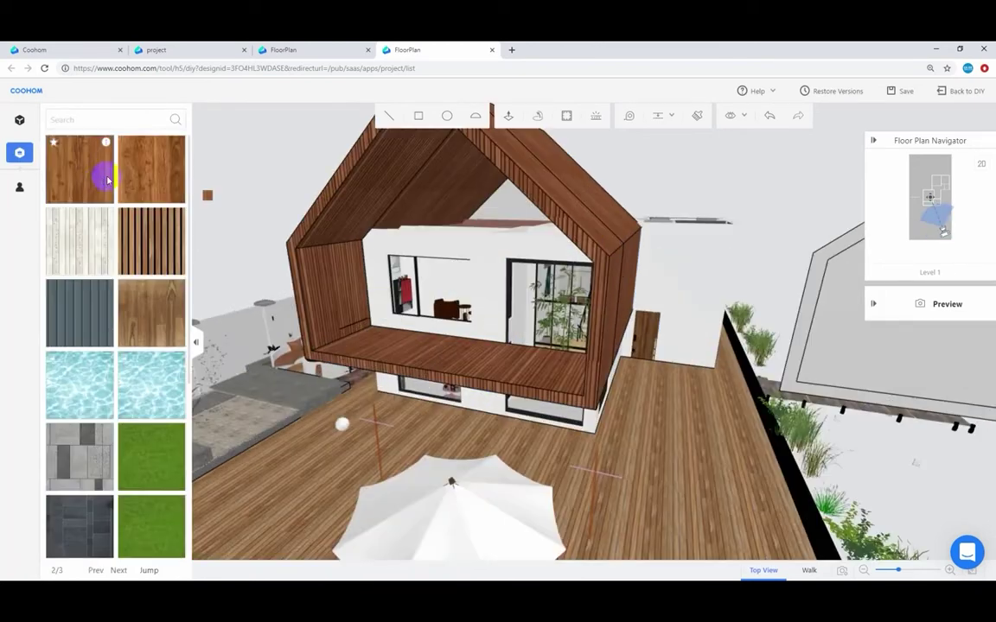
pyautogui.click(143, 226)
pyautogui.click(314, 279)
pyautogui.click(349, 208)
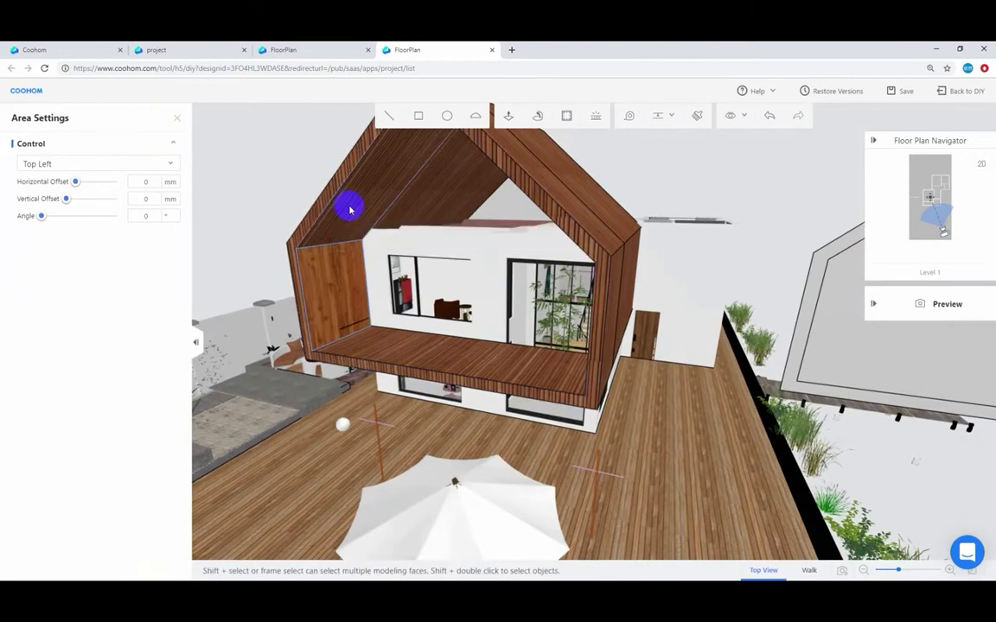
pyautogui.scroll(-5, 399, 257)
pyautogui.moveTo(427, 325); pyautogui.dragTo(482, 315)
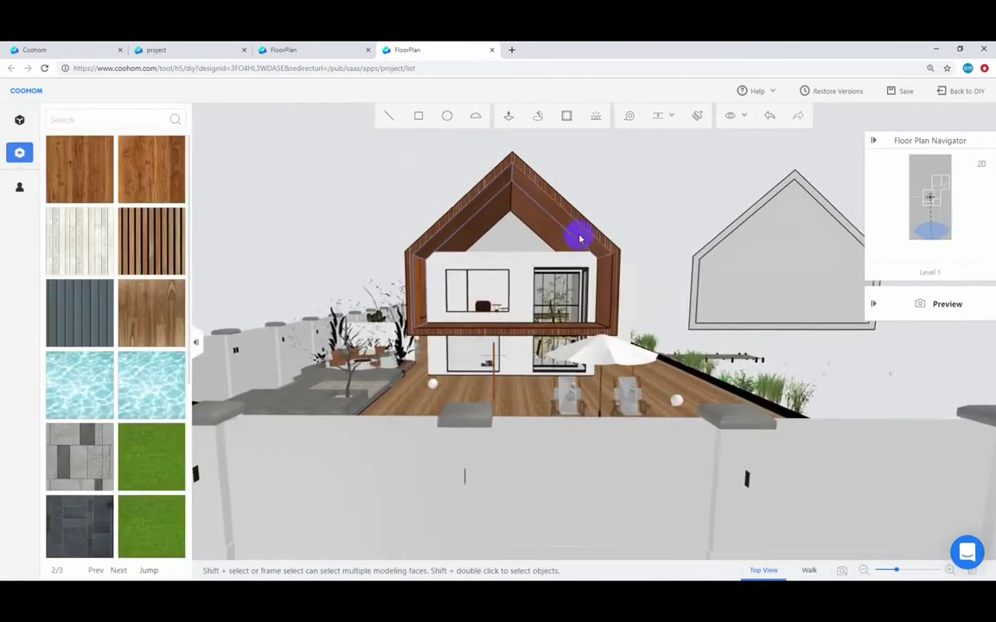
pyautogui.moveTo(592, 318); pyautogui.dragTo(420, 373)
pyautogui.rightClick(520, 341)
pyautogui.click(531, 329)
pyautogui.click(560, 381)
# Apply the dark red-brown slatted wood finish to the gable's rear end face
pyautogui.scroll(3, 518, 370)
pyautogui.scroll(-5, 421, 374)
pyautogui.moveTo(484, 367); pyautogui.dragTo(389, 363)
pyautogui.scroll(3, 582, 235)
pyautogui.moveTo(582, 235); pyautogui.dragTo(372, 246)
pyautogui.click(95, 571)
pyautogui.click(151, 169)
pyautogui.scroll(2, 444, 277)
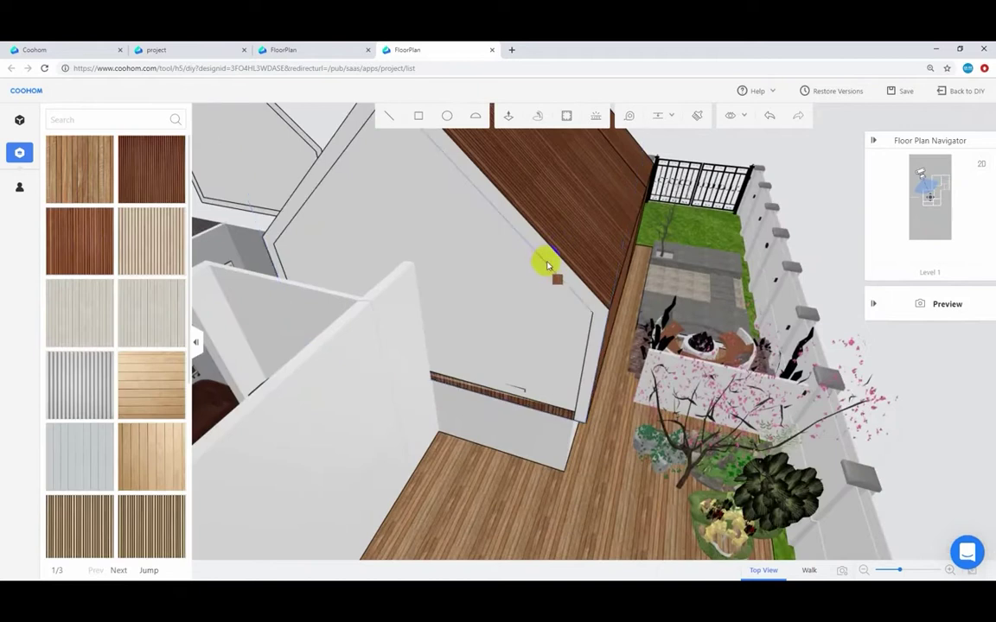
pyautogui.click(552, 265)
# Add a horizontal guide parallel to the white block's base edge, level with the wooden gable's peak
pyautogui.scroll(-5, 540, 323)
pyautogui.moveTo(540, 322); pyautogui.dragTo(484, 268)
pyautogui.click(650, 120)
pyautogui.click(659, 146)
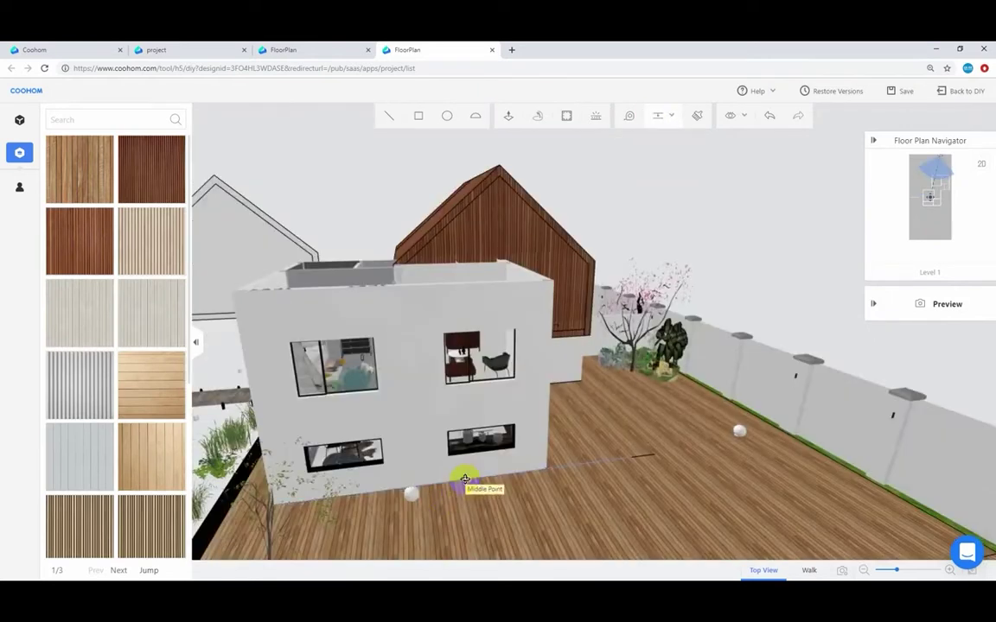
pyautogui.click(464, 479)
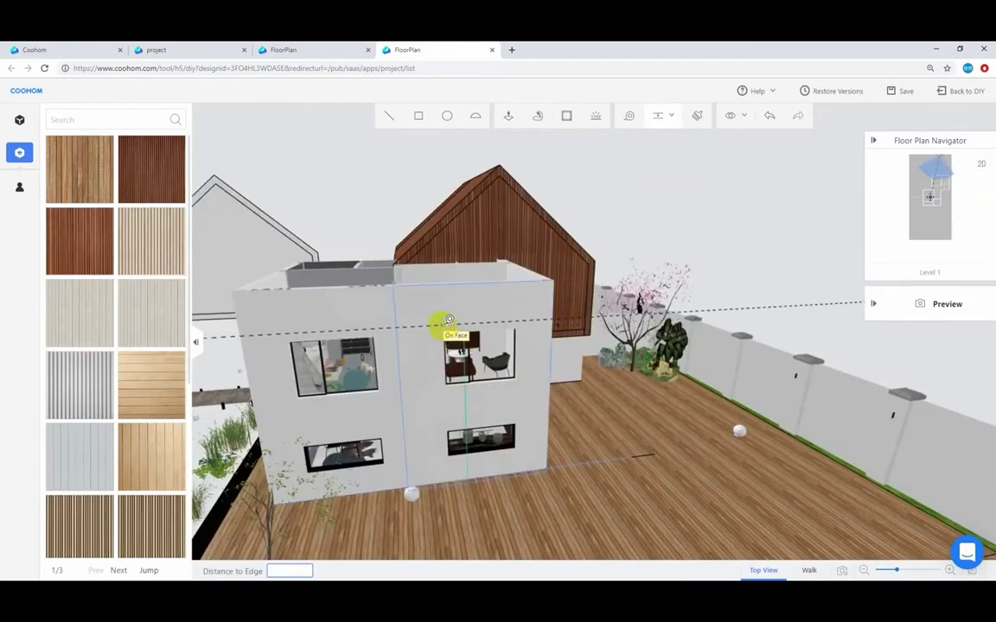
pyautogui.press('Return')
pyautogui.scroll(-2, 605, 332)
pyautogui.moveTo(612, 338); pyautogui.dragTo(556, 402, button='right')
# Save the project and add a vertical guide through the middle of the white block's rear wall
pyautogui.hotkey('ctrl', 's')
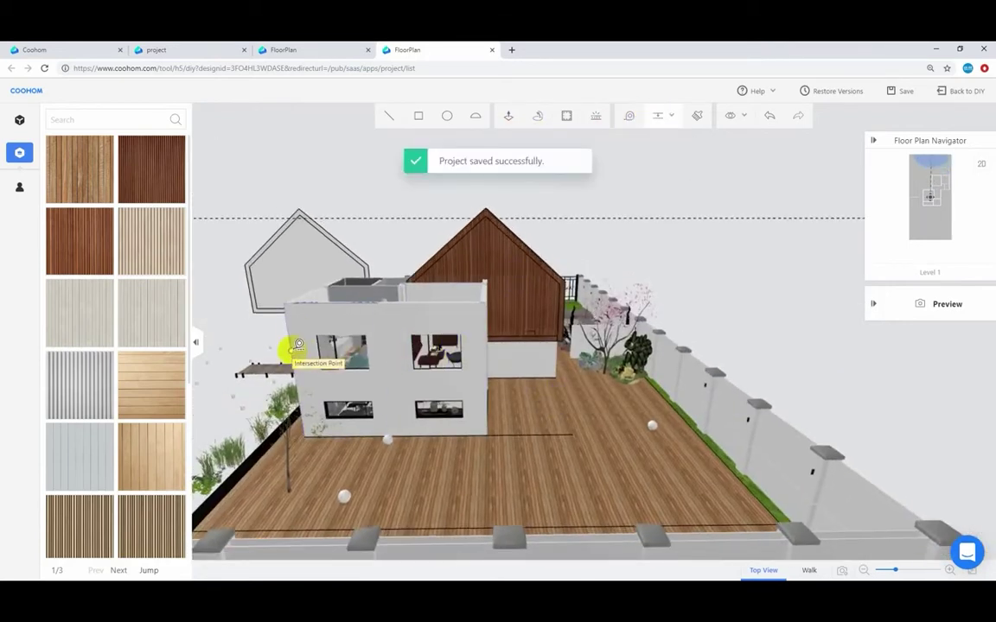
pyautogui.click(291, 332)
pyautogui.click(376, 340)
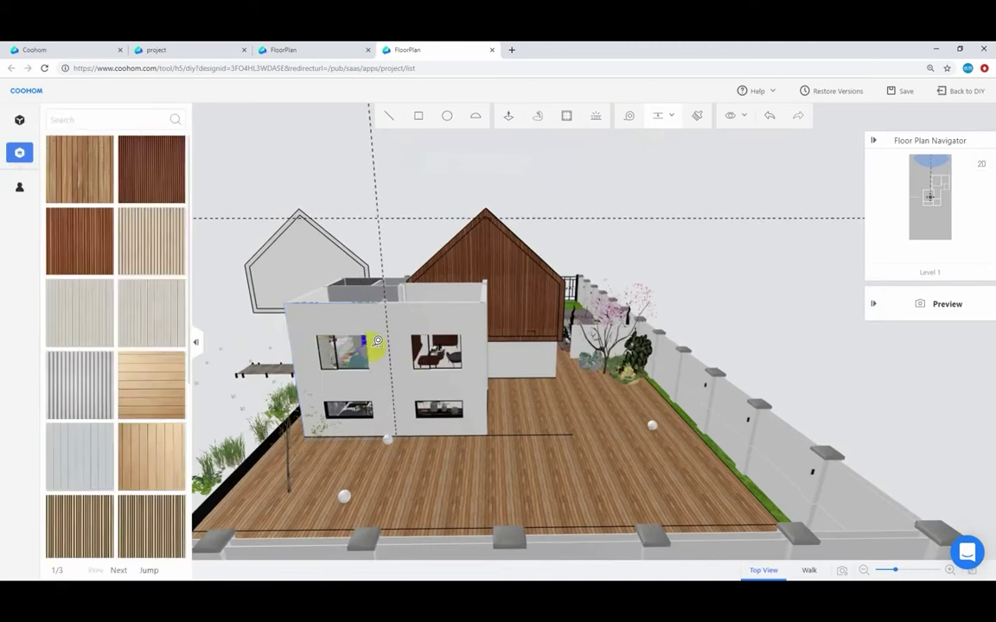
# Duplicate the floating gable outline and place the copy on the rear block with its peak at the guides' intersection
pyautogui.scroll(2, 377, 313)
pyautogui.moveTo(377, 313); pyautogui.dragTo(384, 338)
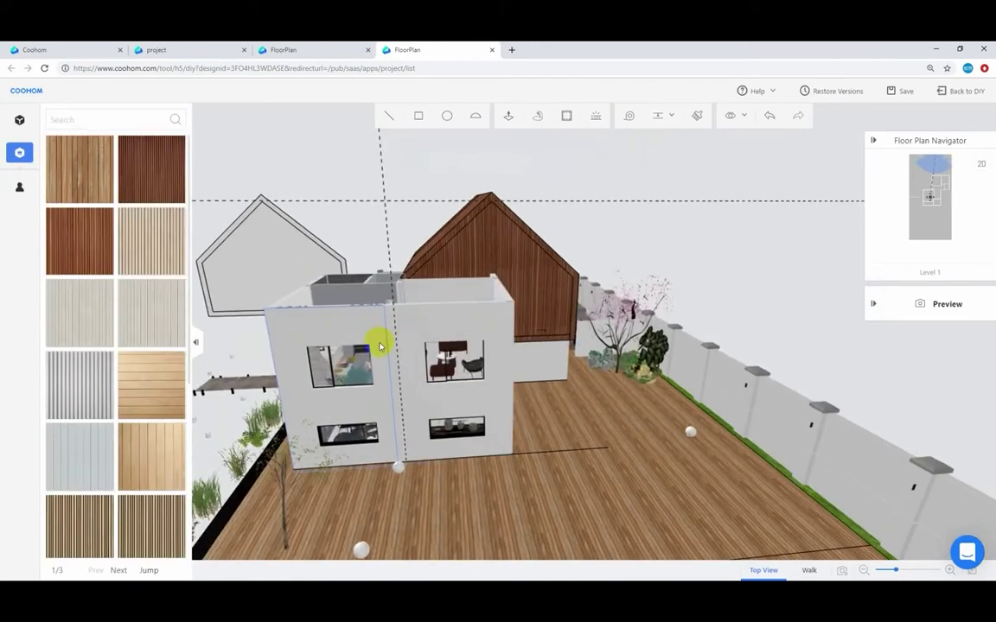
pyautogui.click(282, 249)
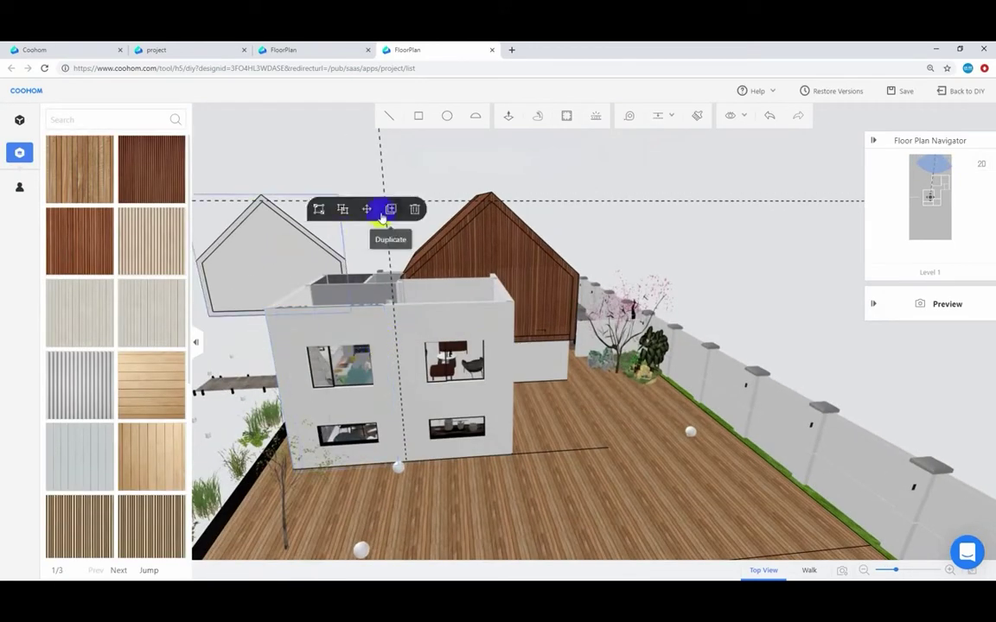
pyautogui.click(384, 212)
pyautogui.click(262, 202)
# Draw small corner rectangles where the placed gable frame's bottom strip meets its two side legs
pyautogui.click(418, 116)
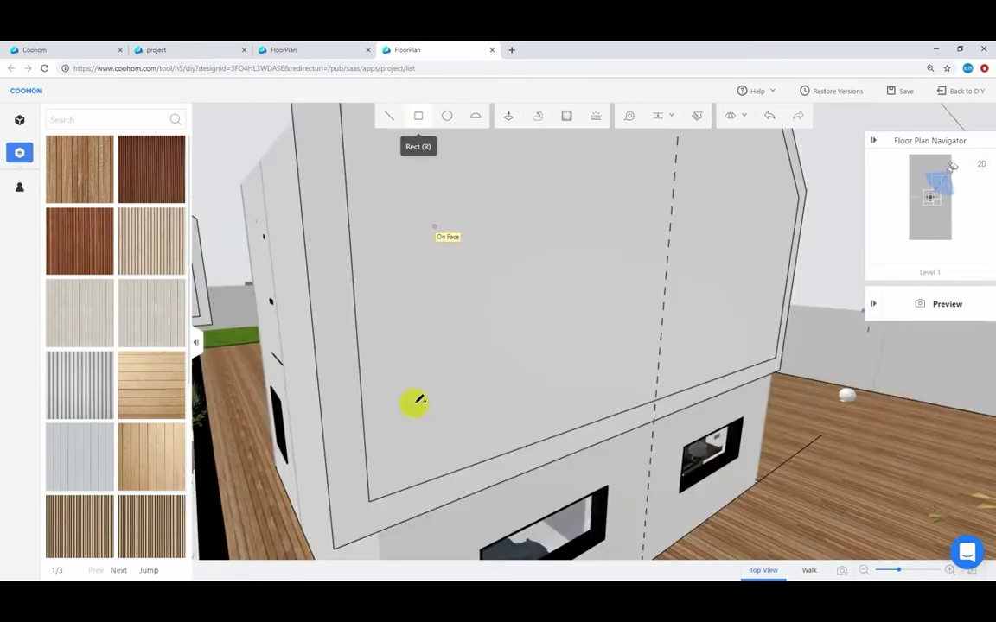
pyautogui.click(335, 546)
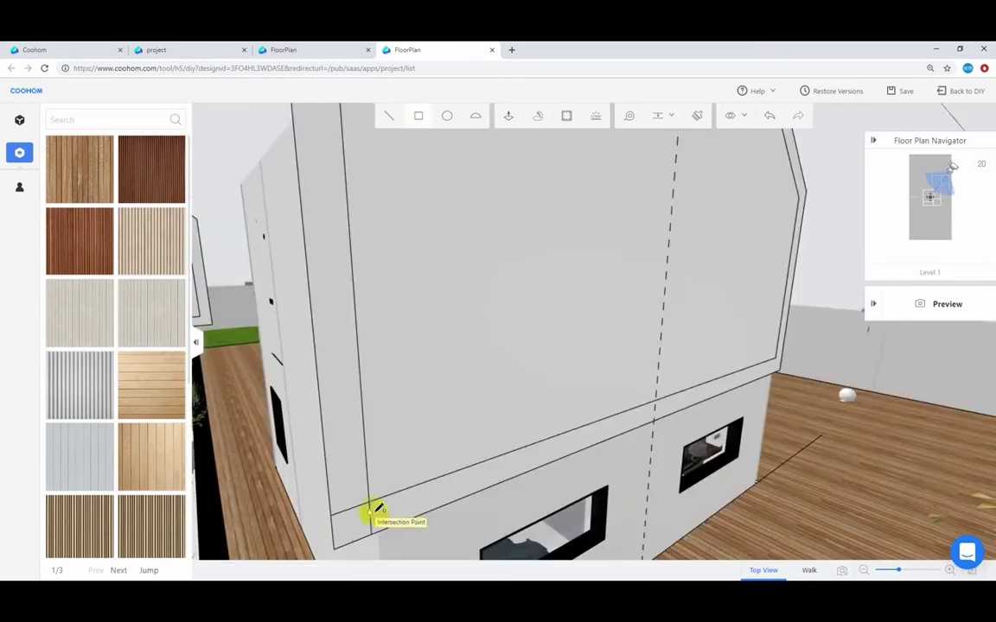
pyautogui.click(352, 514)
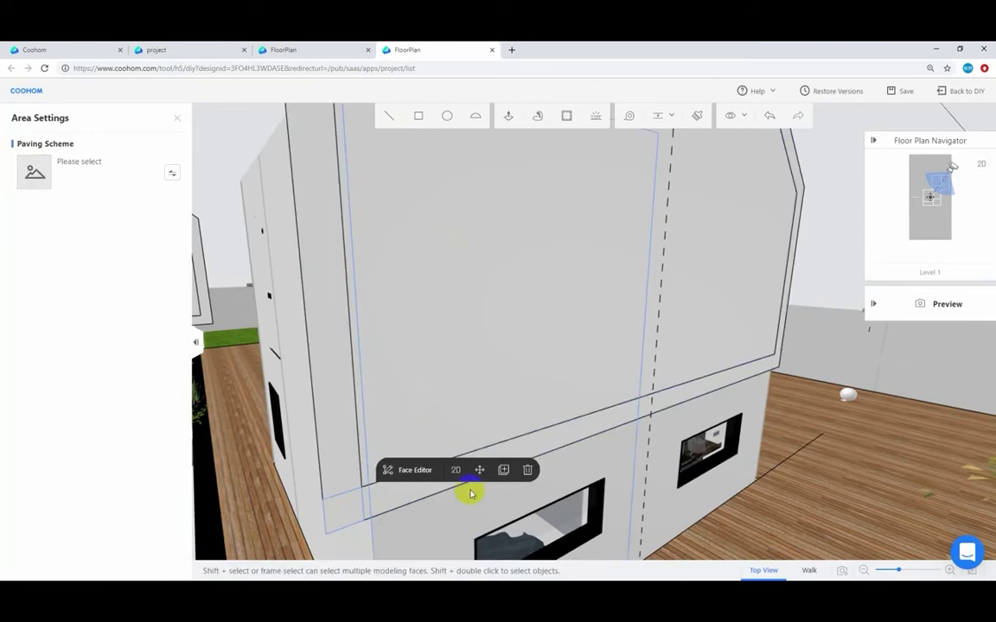
pyautogui.scroll(-5, 472, 494)
pyautogui.moveTo(513, 490); pyautogui.dragTo(464, 501, button='right')
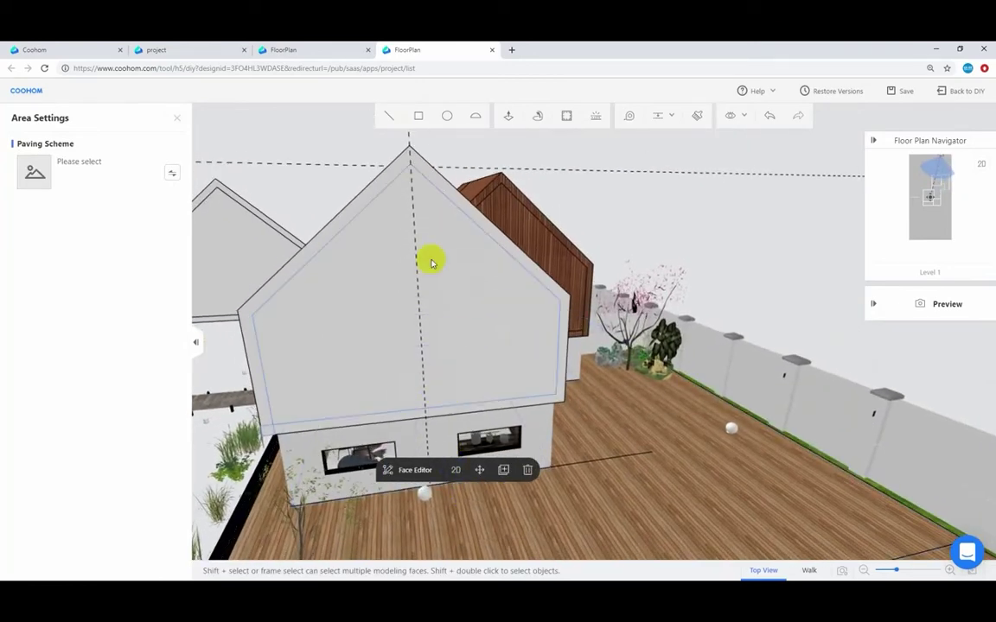
pyautogui.click(418, 115)
pyautogui.scroll(3, 557, 374)
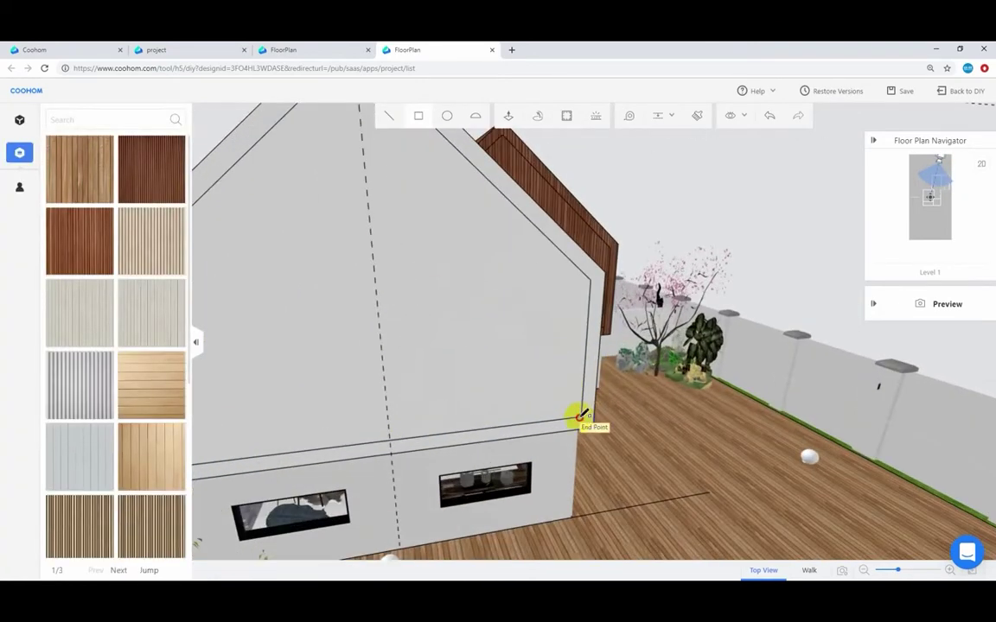
pyautogui.click(579, 417)
pyautogui.scroll(2, 596, 423)
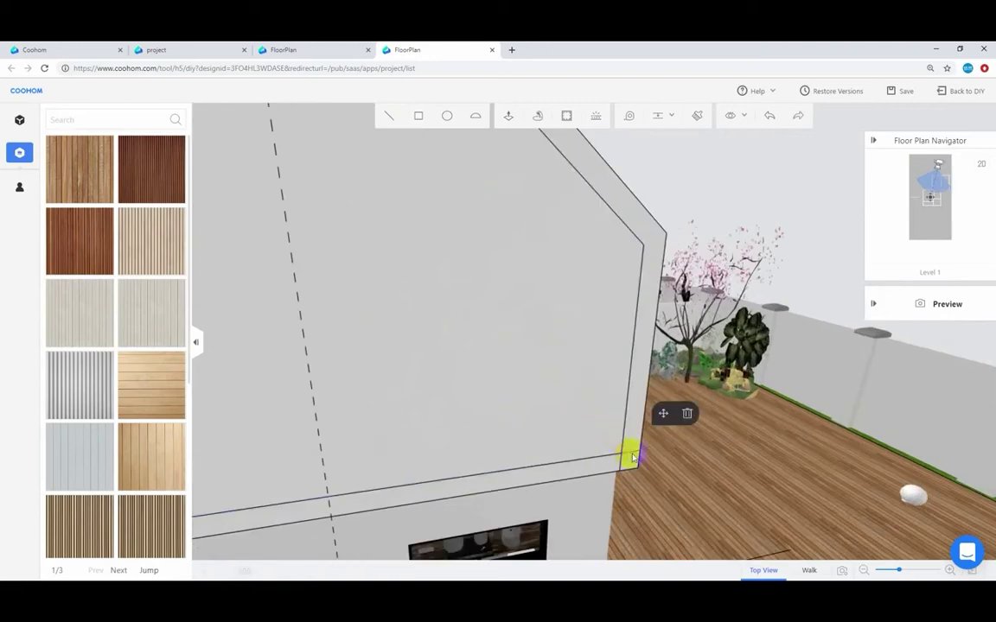
# Delete the extra short edge across each lower corner so the frame's side legs run down to the base
pyautogui.click(687, 418)
pyautogui.scroll(-5, 605, 445)
pyautogui.moveTo(541, 464); pyautogui.dragTo(432, 456, button='right')
pyautogui.scroll(4, 362, 448)
pyautogui.scroll(-2, 372, 445)
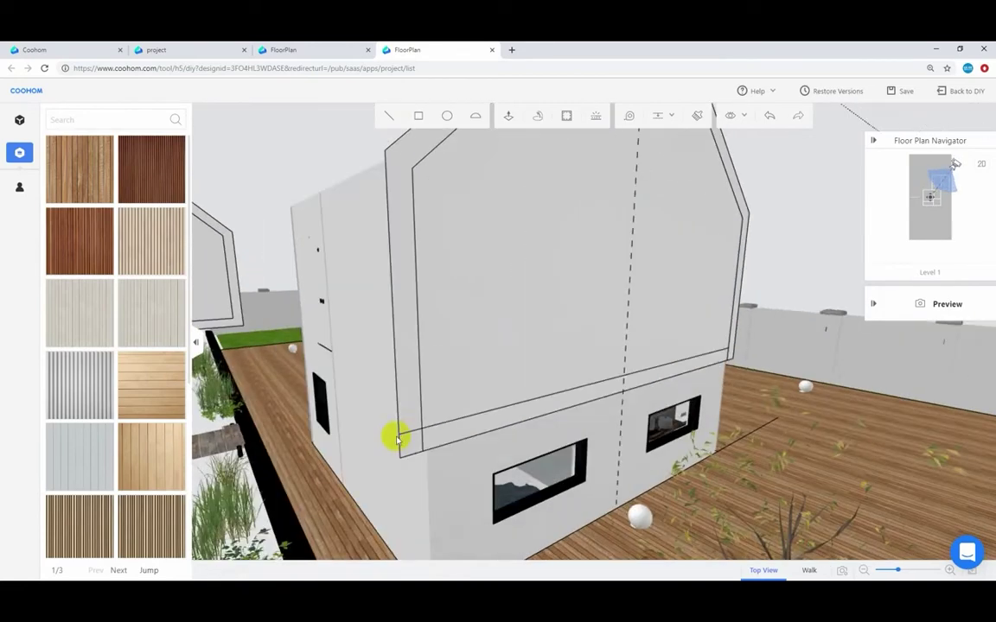
pyautogui.click(411, 431)
pyautogui.click(467, 393)
# Extrude the rear gable frame's roof and side legs over the white block toward the wooden gable
pyautogui.scroll(-5, 464, 415)
pyautogui.moveTo(458, 420); pyautogui.dragTo(496, 460, button='right')
pyautogui.click(496, 460)
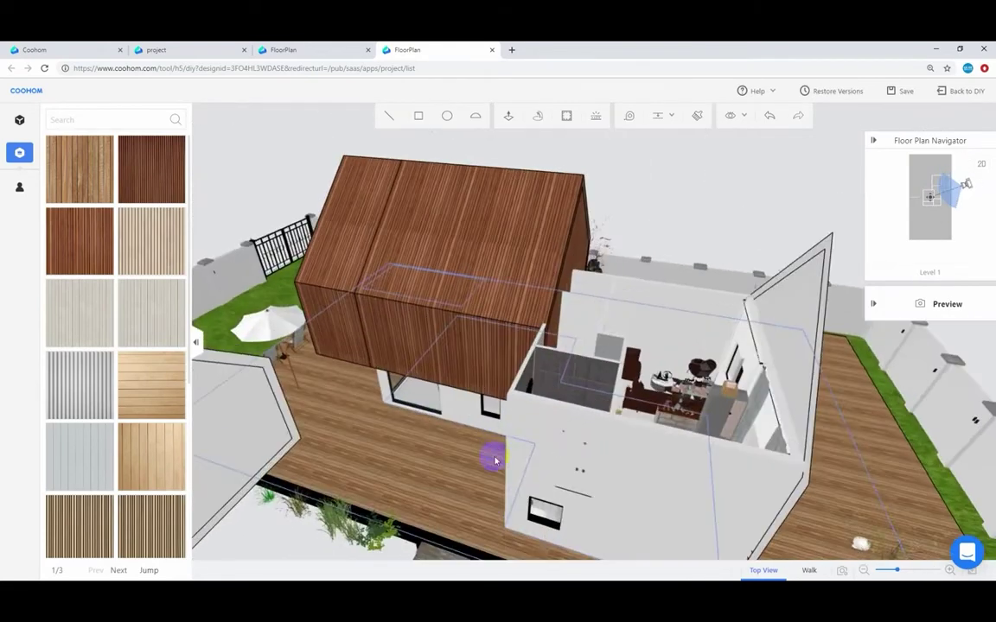
pyautogui.click(628, 114)
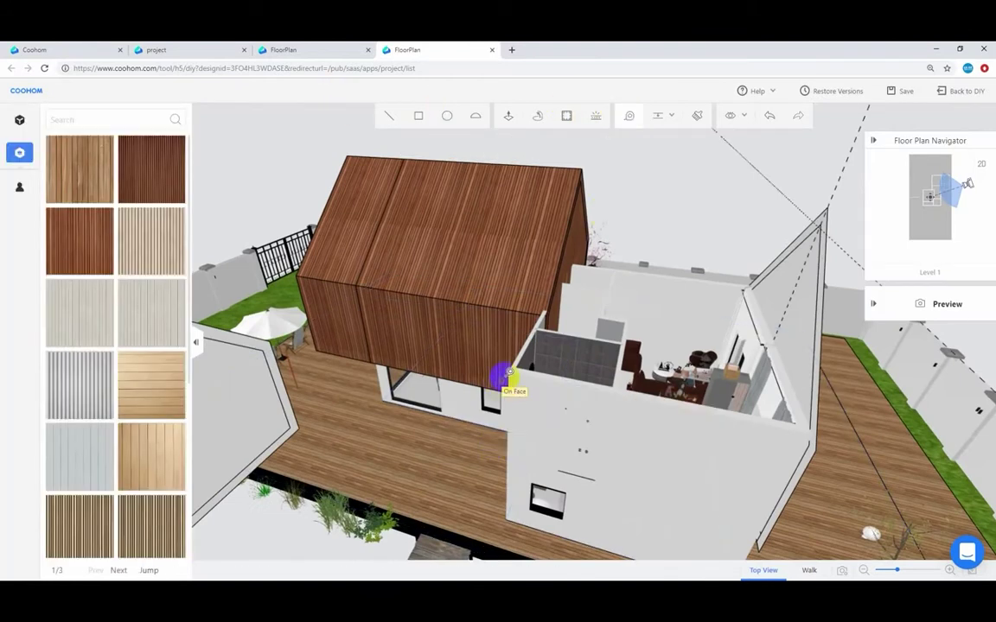
pyautogui.press('Escape')
pyautogui.moveTo(643, 432); pyautogui.dragTo(484, 368, button='right')
pyautogui.click(509, 118)
pyautogui.click(560, 351)
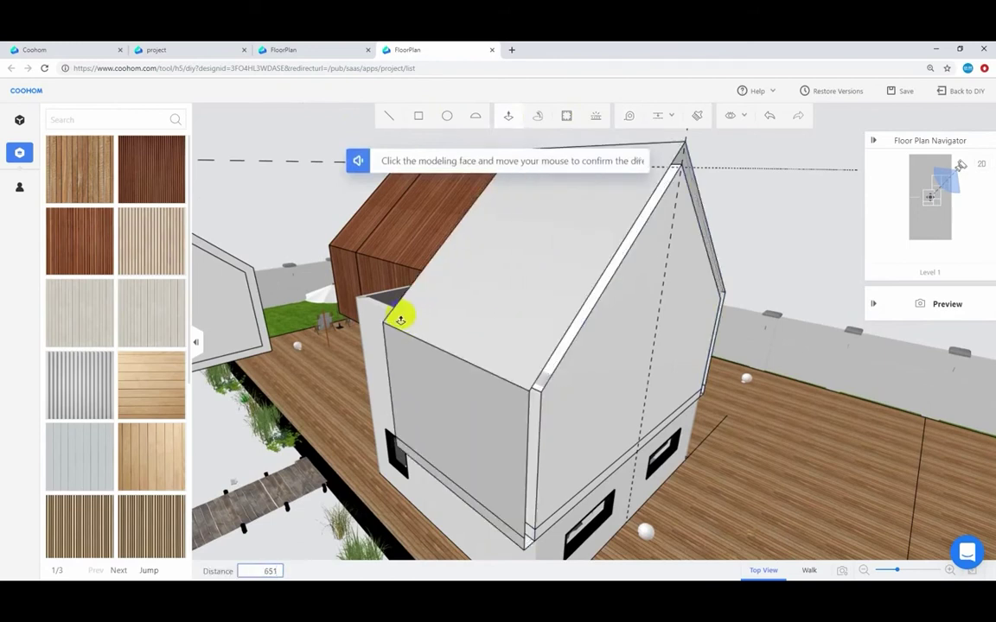
pyautogui.click(400, 318)
# Place a copy of the floating gable outline with its peak on the front peak of the extruded white gable
pyautogui.moveTo(582, 467); pyautogui.dragTo(559, 451, button='right')
pyautogui.scroll(-3, 542, 472)
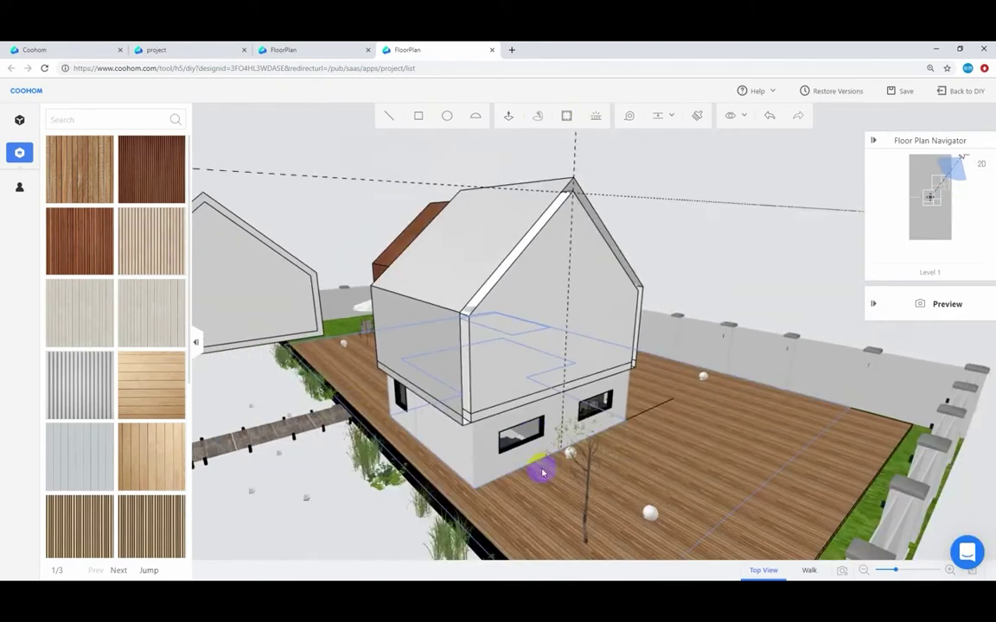
pyautogui.moveTo(543, 473); pyautogui.dragTo(661, 428)
pyautogui.click(805, 360)
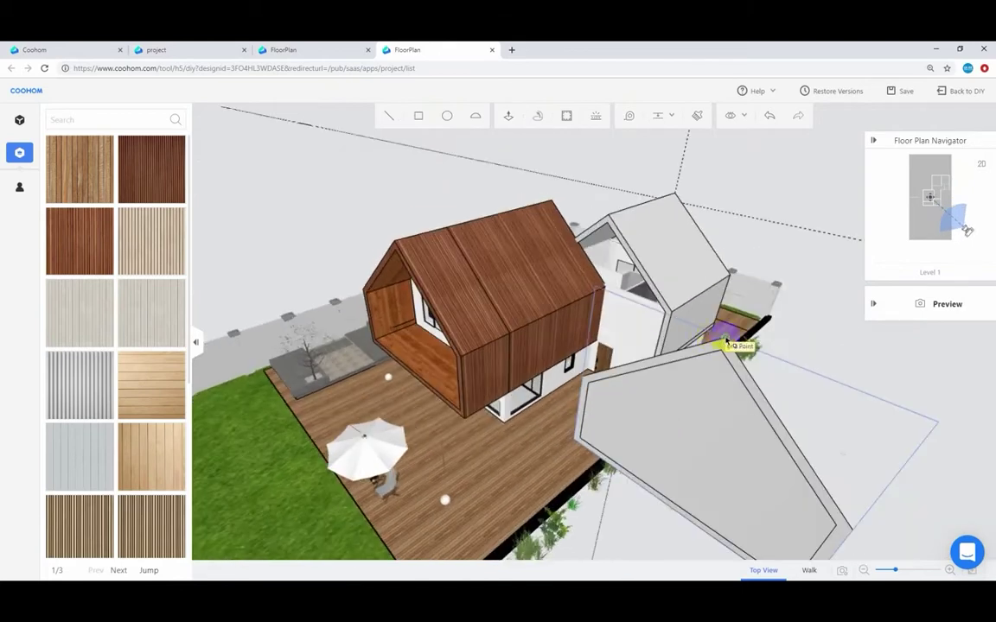
pyautogui.click(724, 348)
pyautogui.click(607, 222)
pyautogui.moveTo(734, 311); pyautogui.dragTo(354, 351)
# Duplicate the floating gable outline again and place the copy with its peak on the white gable's rear peak
pyautogui.click(338, 330)
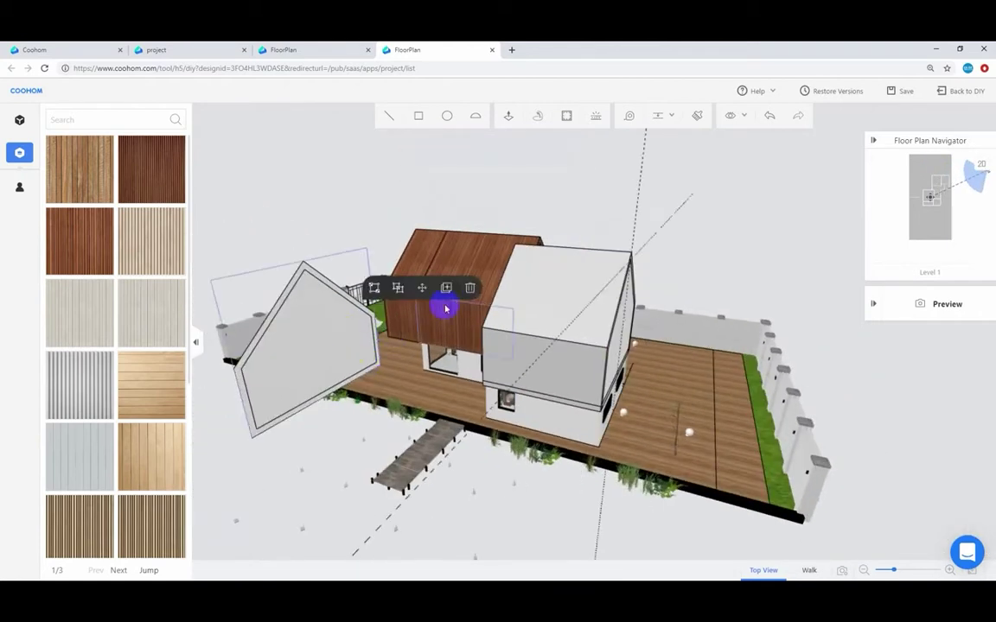
pyautogui.click(445, 298)
pyautogui.click(303, 263)
pyautogui.moveTo(639, 288); pyautogui.dragTo(560, 262)
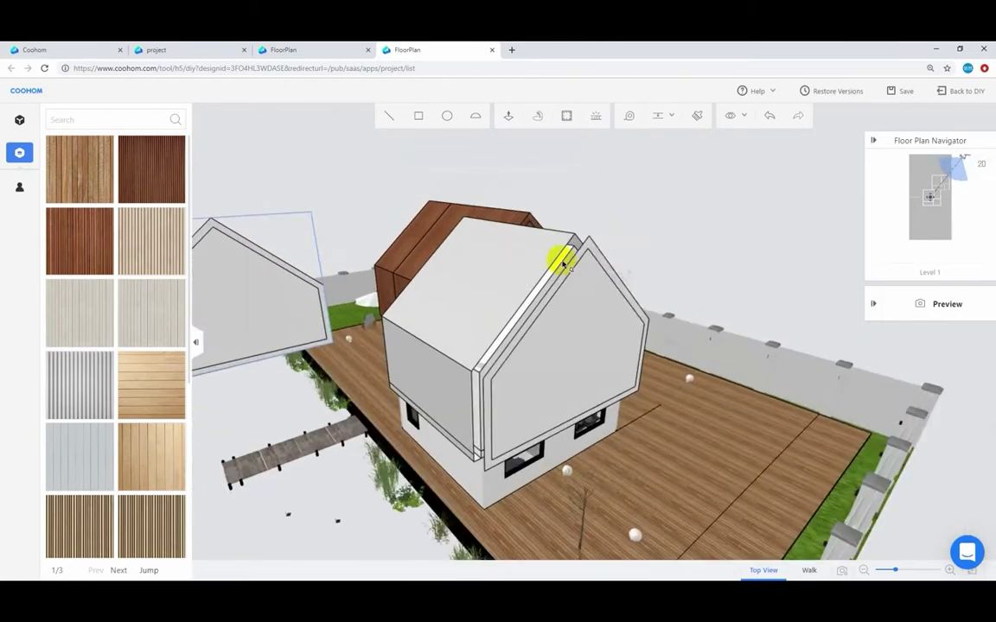
pyautogui.click(574, 236)
# Ungroup the rear gable outline and delete the overlapping inner faces that cover the rear wall and its windows
pyautogui.moveTo(588, 396); pyautogui.dragTo(458, 337)
pyautogui.click(432, 309)
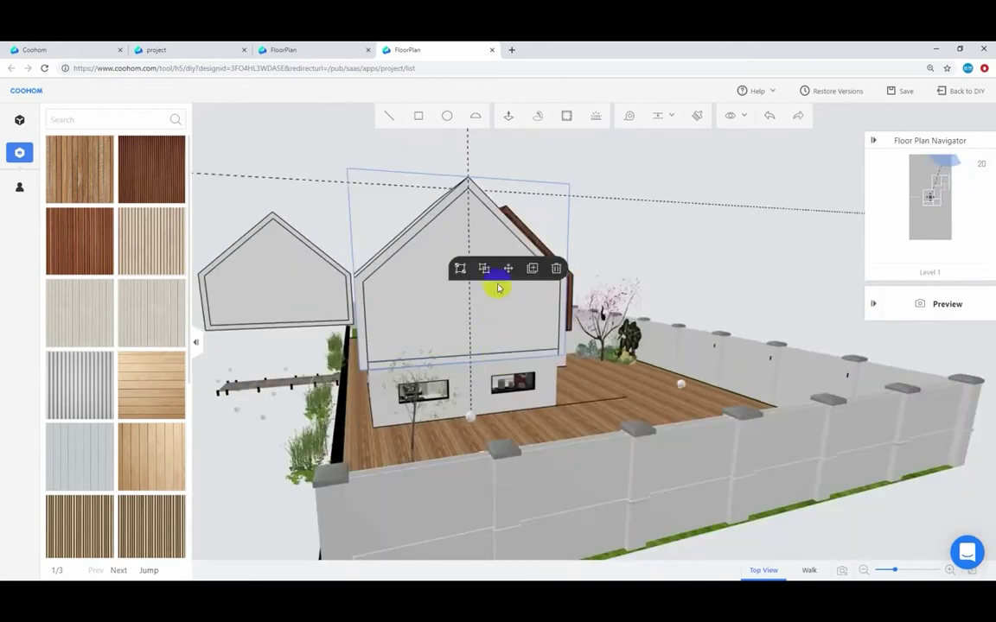
pyautogui.click(486, 271)
pyautogui.click(447, 302)
pyautogui.click(619, 256)
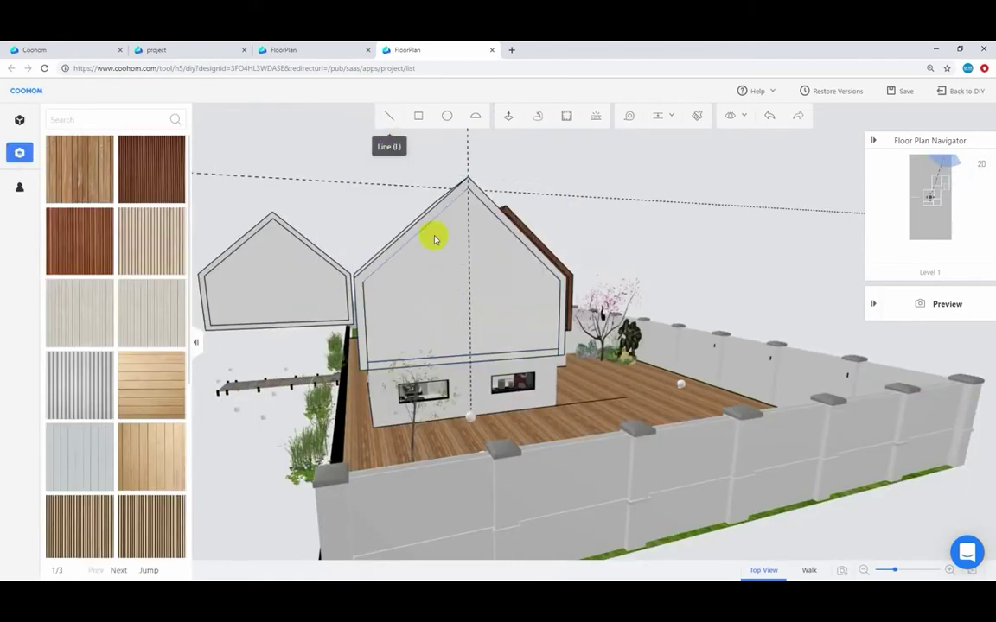
pyautogui.click(442, 290)
pyautogui.click(618, 247)
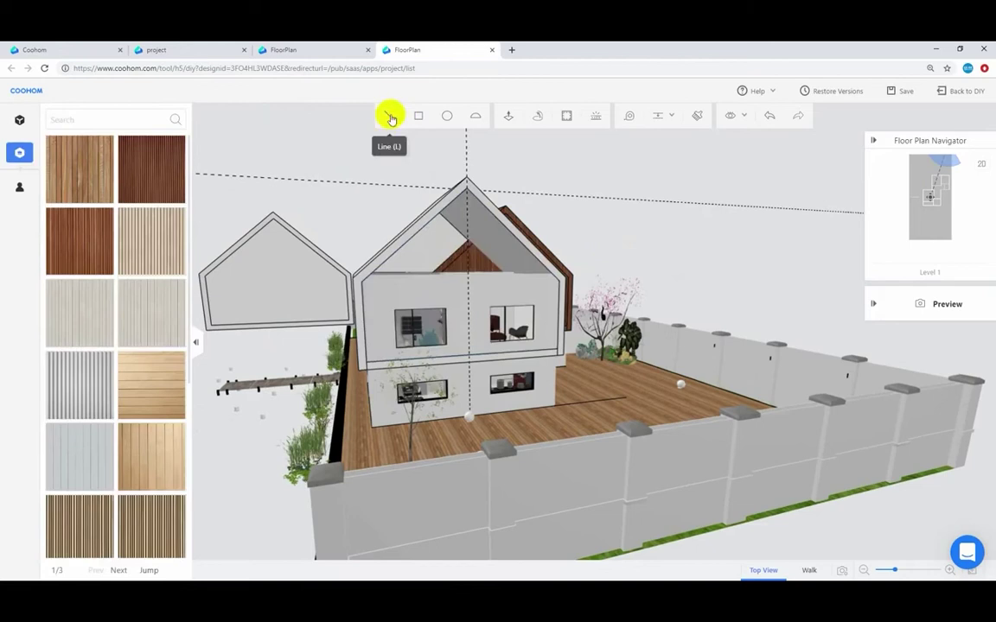
# Draw a horizontal line between the rear gable's two eaves to close the triangular face under the roof
pyautogui.click(356, 277)
pyautogui.click(558, 281)
pyautogui.press('Escape')
pyautogui.scroll(3, 451, 295)
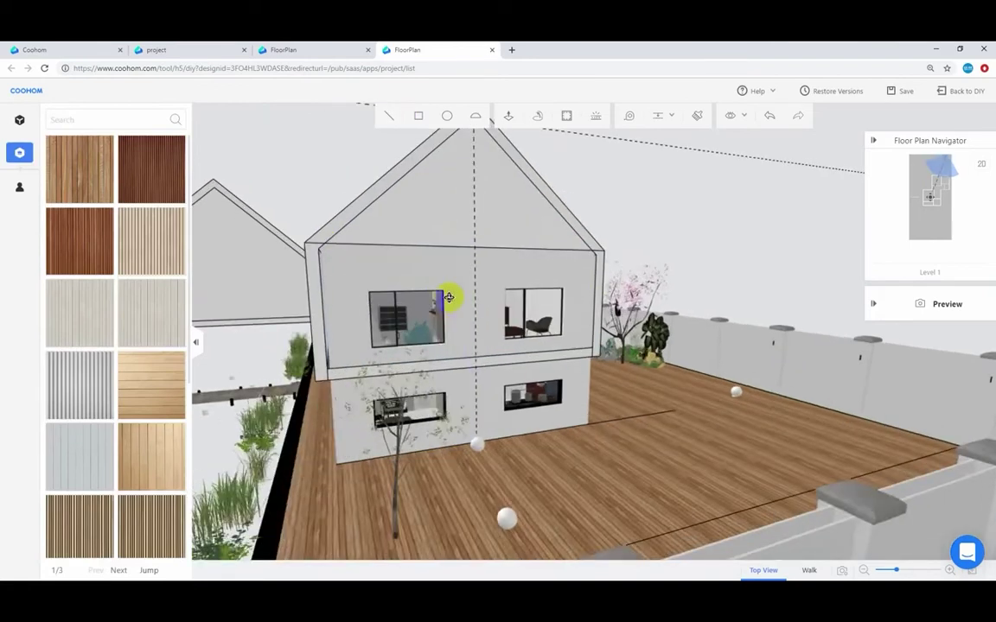
pyautogui.moveTo(451, 295)
pyautogui.mouseDown()
pyautogui.moveTo(566, 337)
pyautogui.moveTo(537, 355)
pyautogui.moveTo(534, 321)
pyautogui.mouseUp()
pyautogui.scroll(5, 555, 339)
pyautogui.click(537, 315)
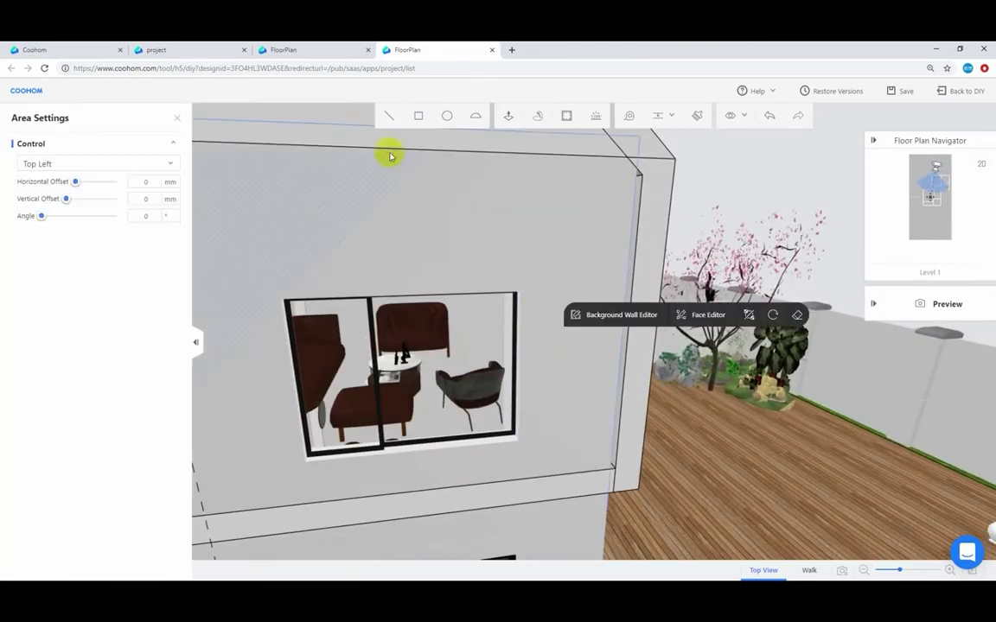
pyautogui.click(419, 116)
pyautogui.click(640, 173)
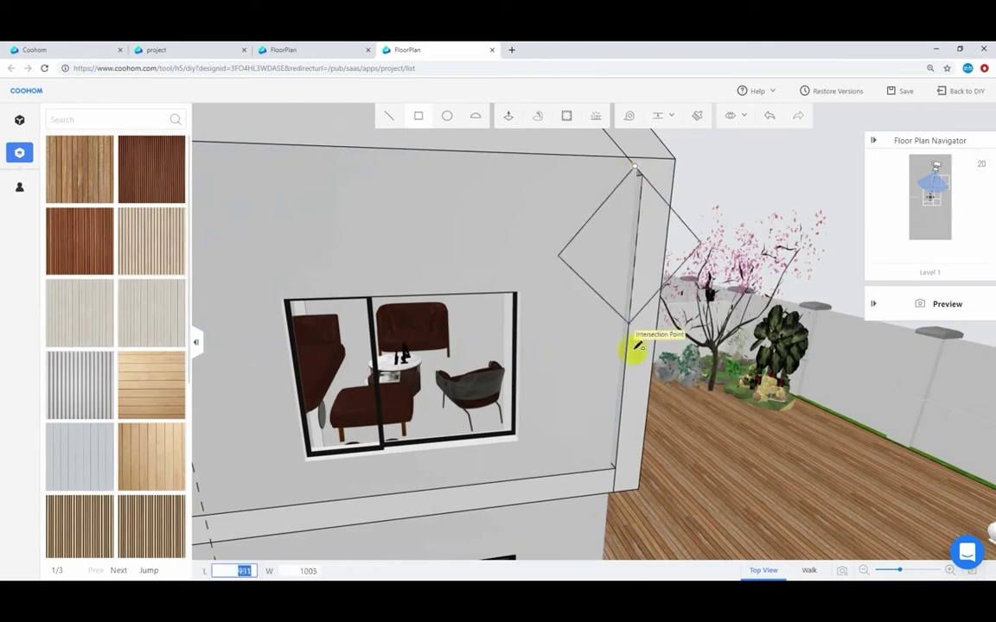
pyautogui.press('Escape')
# Trace the rear frame's inner edge on the armchair-window side with a 2944 mm rectangle, and delete the face covering the upper windows
pyautogui.click(420, 115)
pyautogui.click(641, 174)
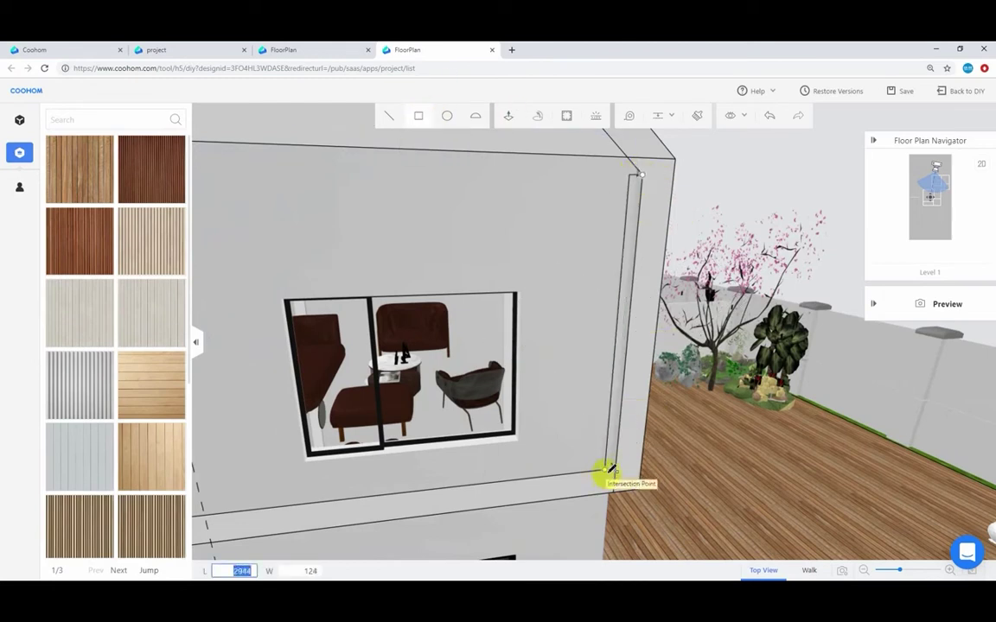
pyautogui.scroll(-1, 608, 471)
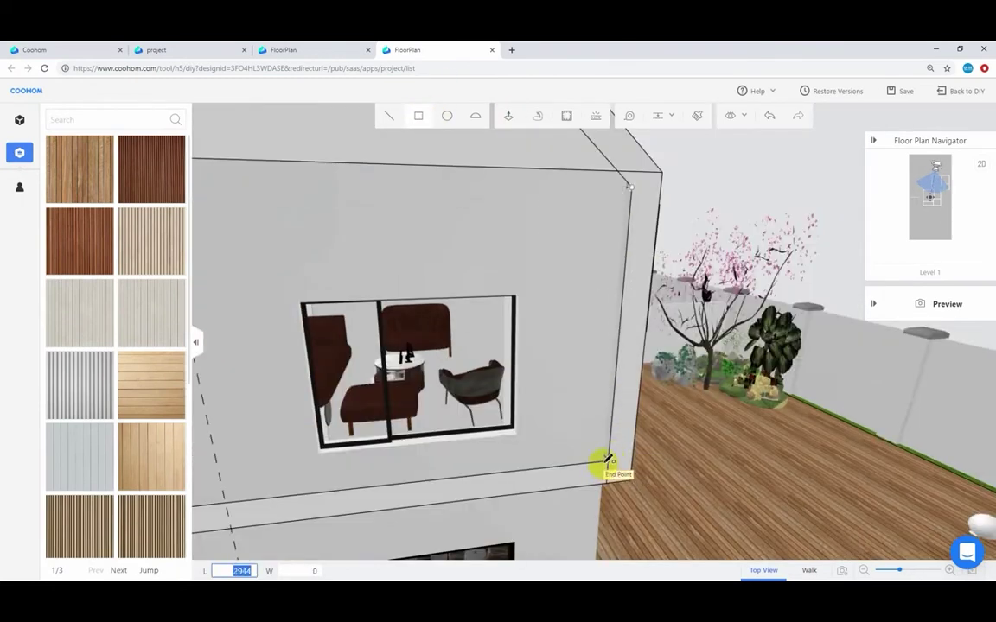
pyautogui.click(608, 460)
pyautogui.scroll(-5, 553, 432)
pyautogui.scroll(2, 467, 372)
pyautogui.press('Escape')
pyautogui.click(439, 298)
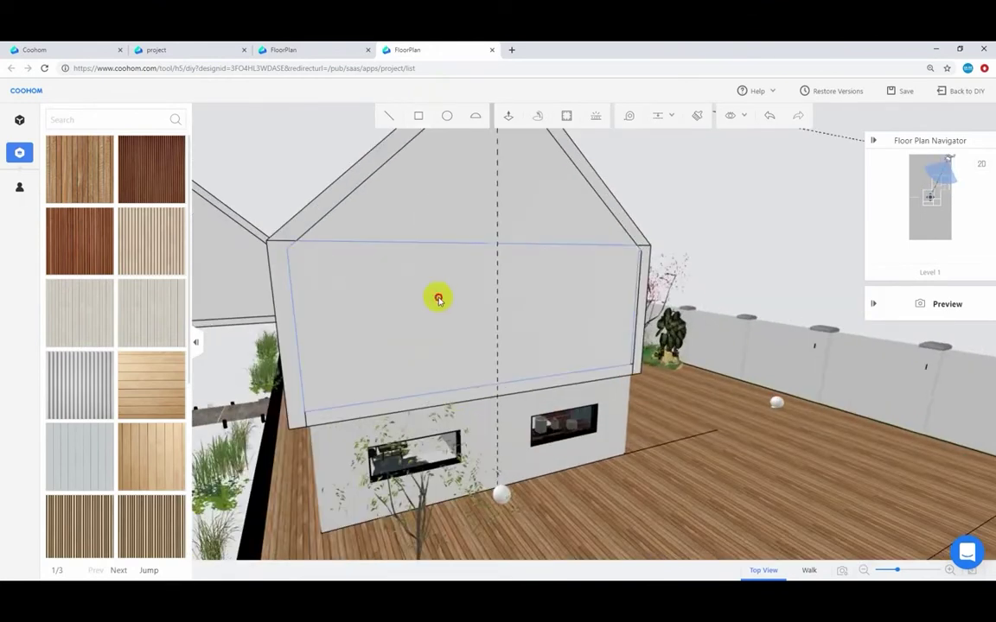
pyautogui.click(611, 260)
# Trace the rear frame's opposite inner edge with a narrow rectangle from eave to base strip, and delete the face covering the wall
pyautogui.click(418, 115)
pyautogui.click(287, 249)
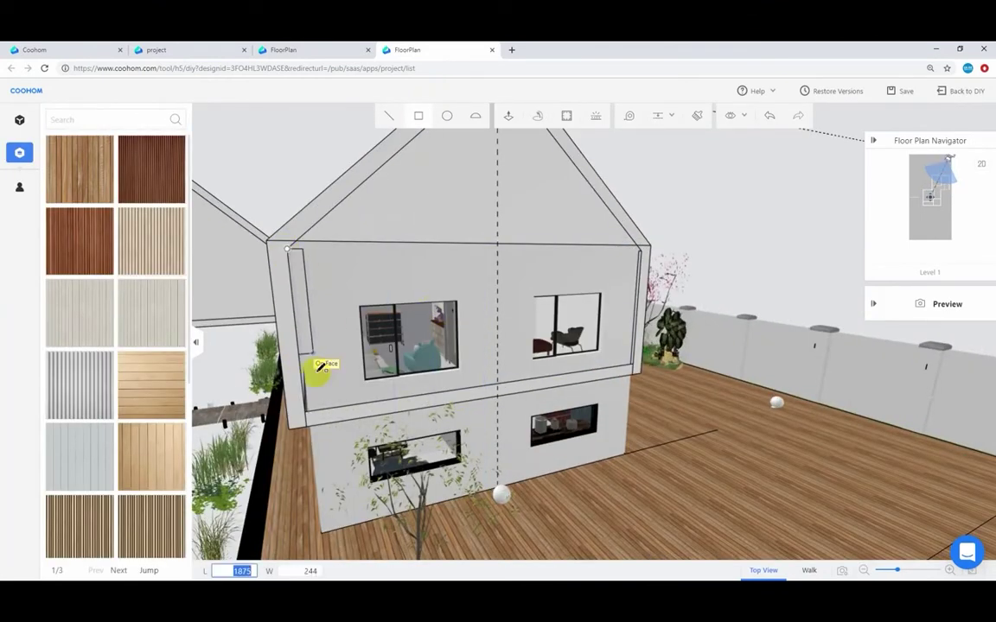
pyautogui.click(307, 415)
pyautogui.press('Escape')
pyautogui.click(415, 319)
pyautogui.click(587, 284)
# Clear all guides from the model
pyautogui.scroll(-5, 564, 380)
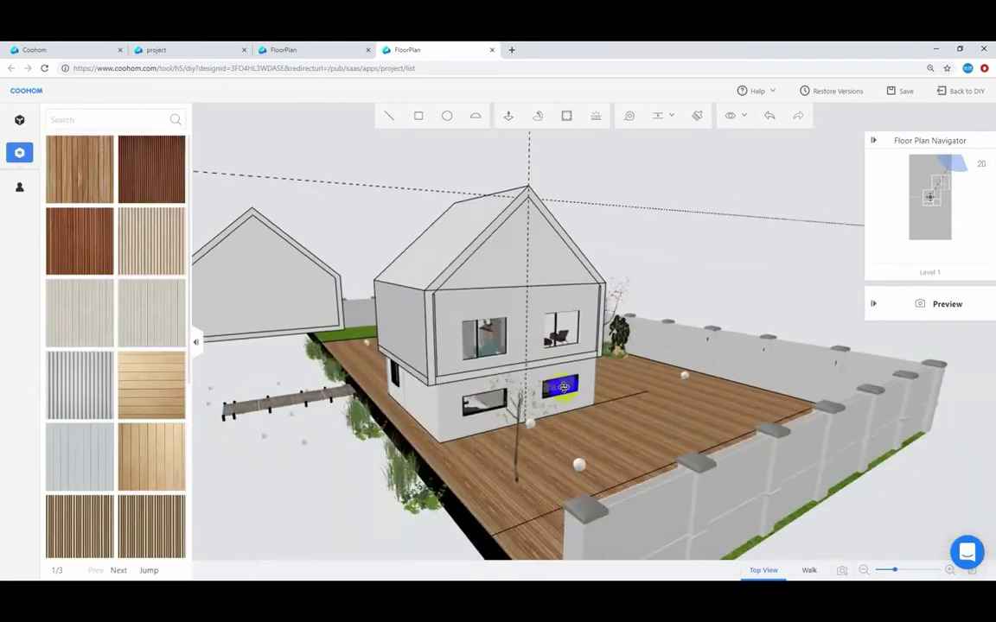
pyautogui.moveTo(564, 387); pyautogui.dragTo(577, 382)
pyautogui.scroll(-2, 577, 382)
pyautogui.moveTo(676, 124)
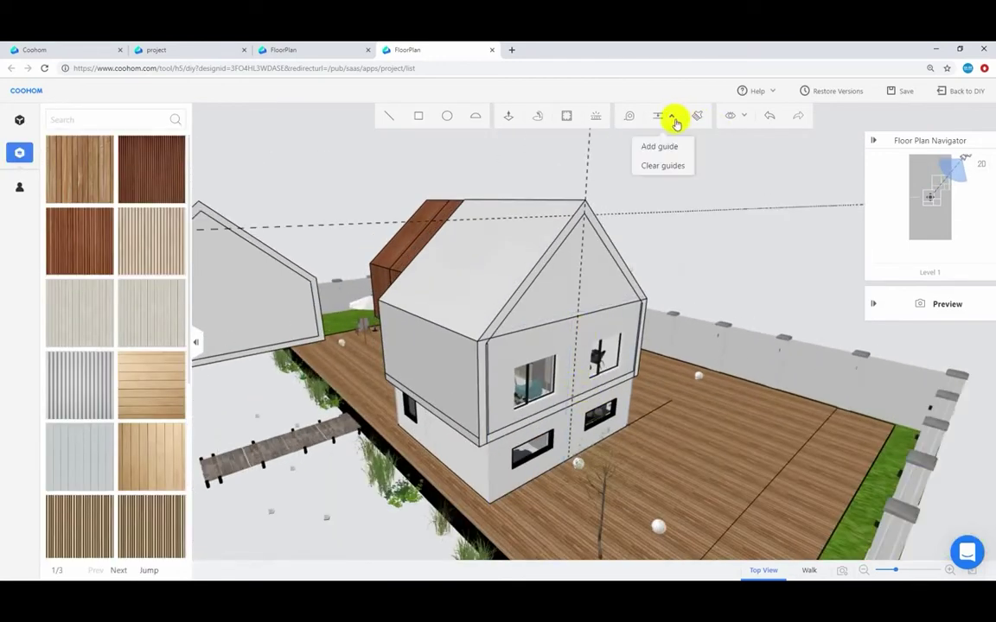
pyautogui.click(668, 169)
# Select all connected faces of the white gable structure over the rear block and group them
pyautogui.scroll(-5, 724, 331)
pyautogui.scroll(5, 484, 366)
pyautogui.doubleClick(484, 366)
pyautogui.click(970, 157)
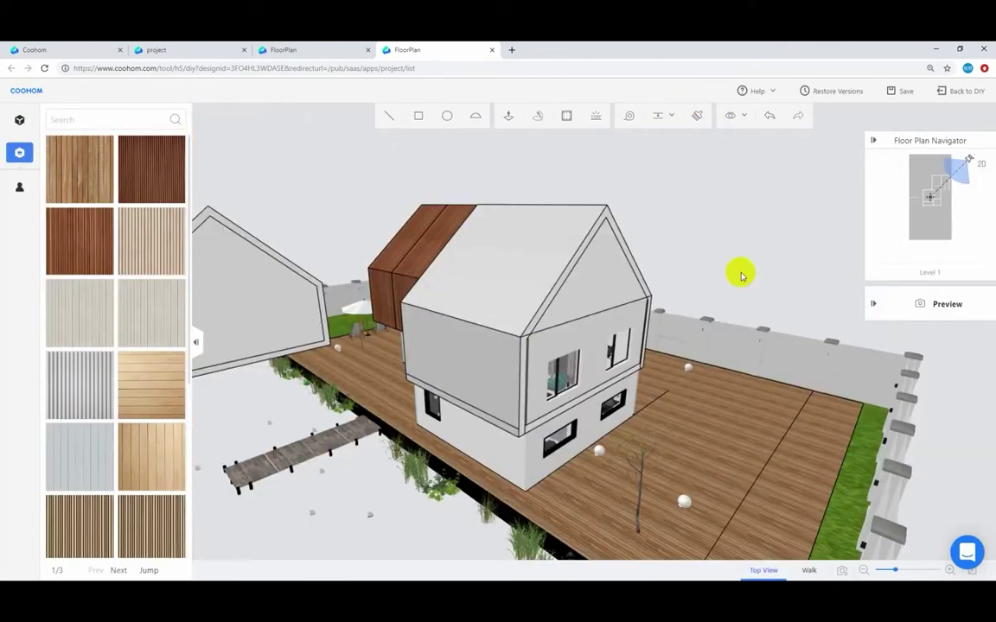
pyautogui.click(481, 368)
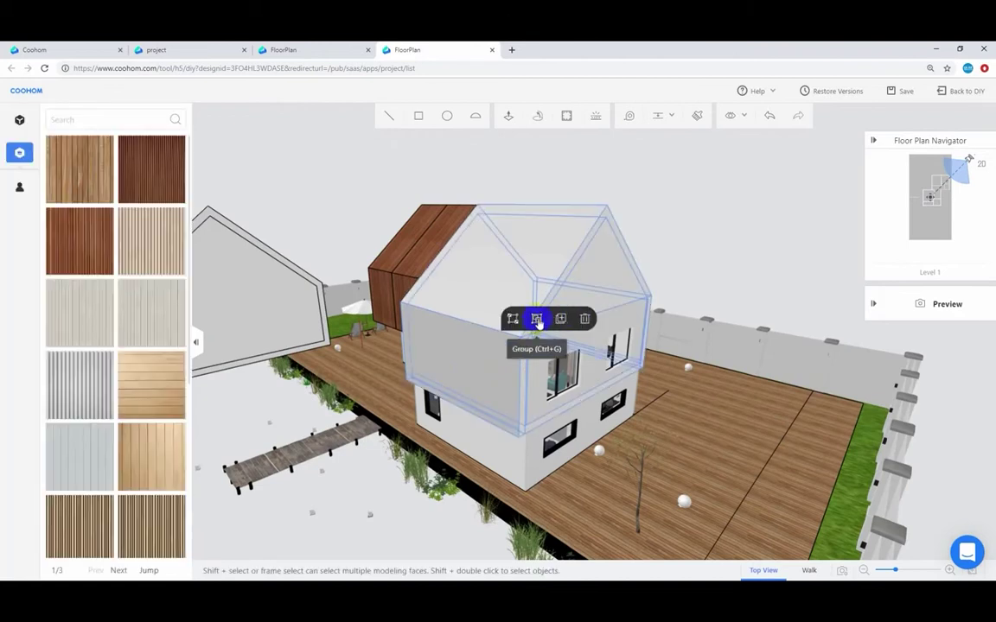
pyautogui.click(537, 321)
# Apply the reddish-brown slatted wood finish to the grouped gable structure and the block's rear walls
pyautogui.click(79, 241)
pyautogui.click(466, 351)
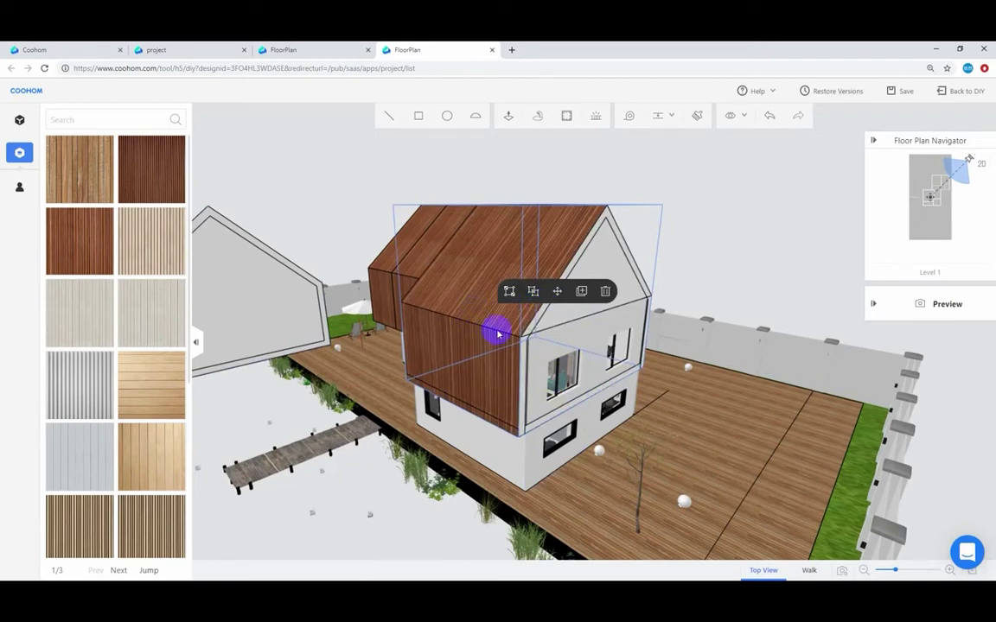
pyautogui.click(95, 233)
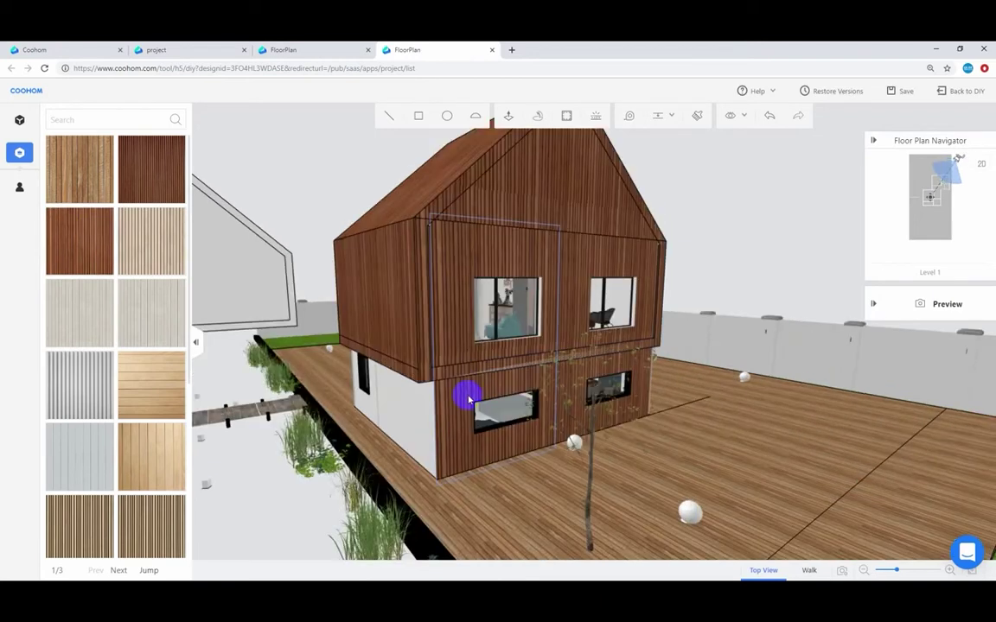
# Divide the rear wall with a horizontal line 2500 mm above its base in the Background Wall Editor, and save the model
pyautogui.click(469, 401)
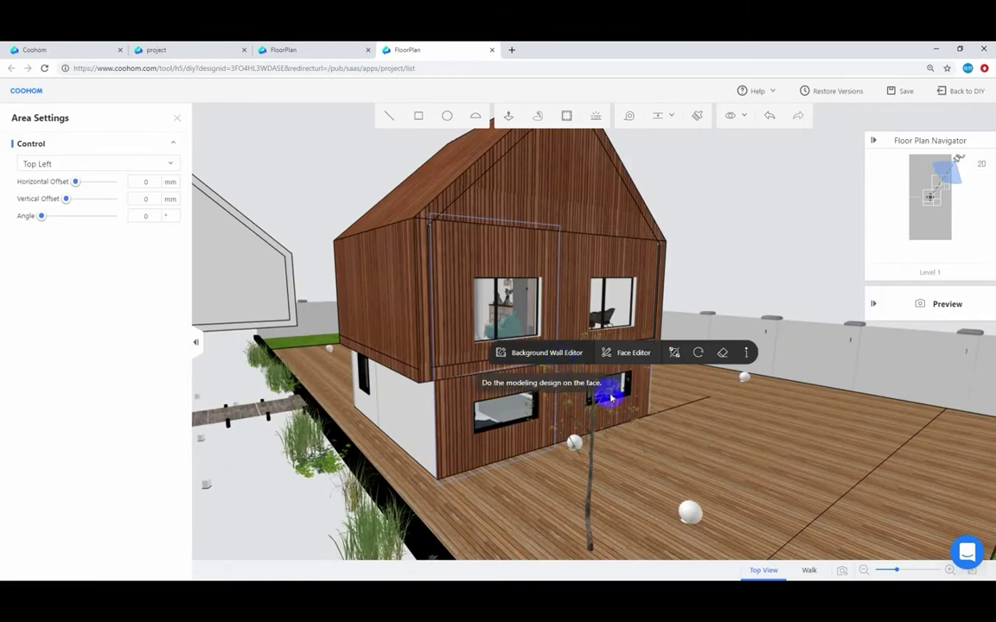
pyautogui.click(334, 123)
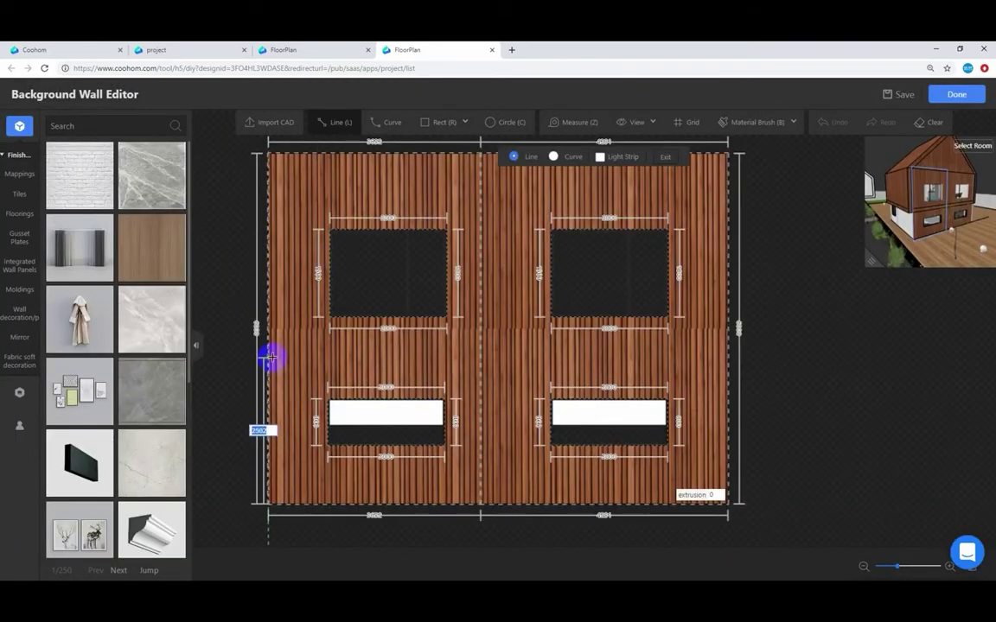
pyautogui.write('2500')
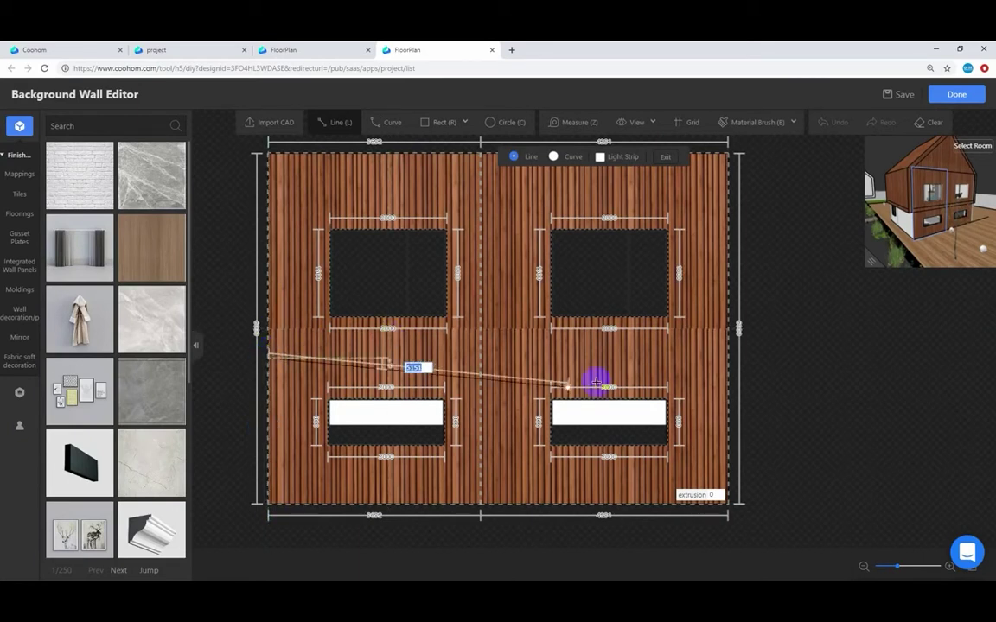
pyautogui.click(729, 357)
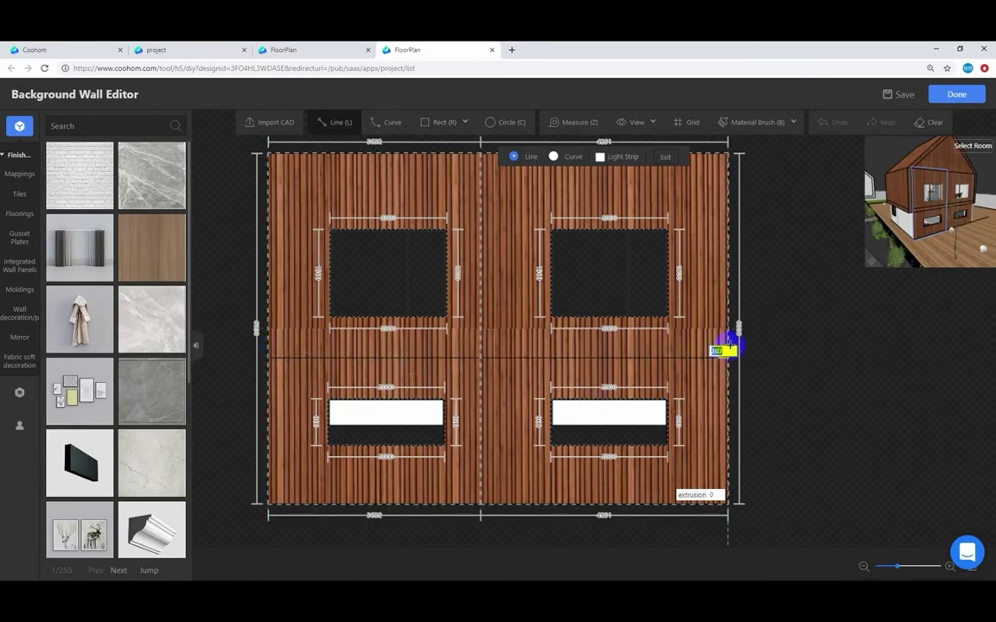
pyautogui.press('Escape')
pyautogui.click(959, 95)
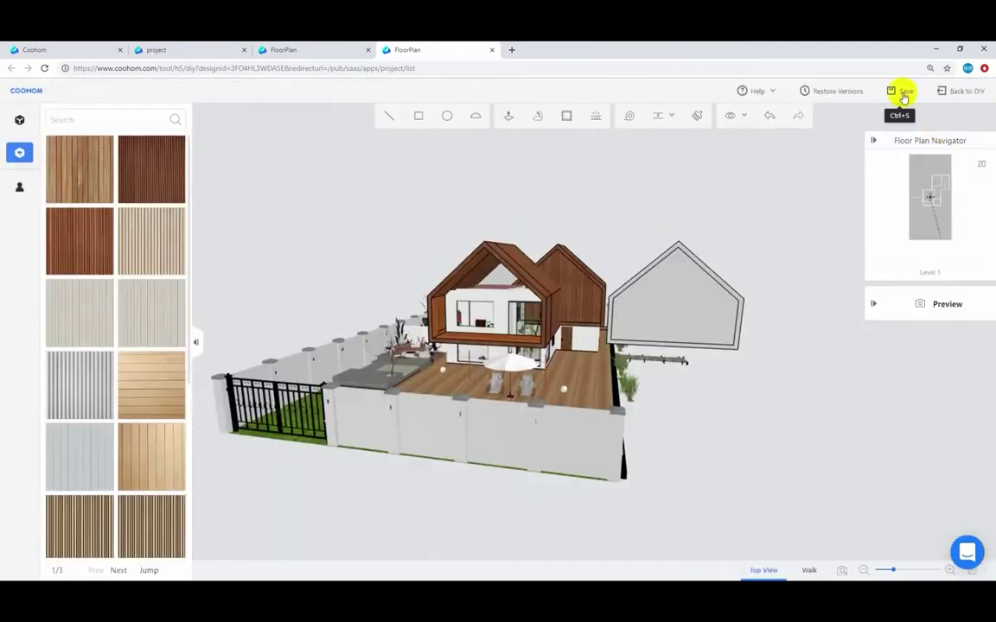
pyautogui.click(904, 97)
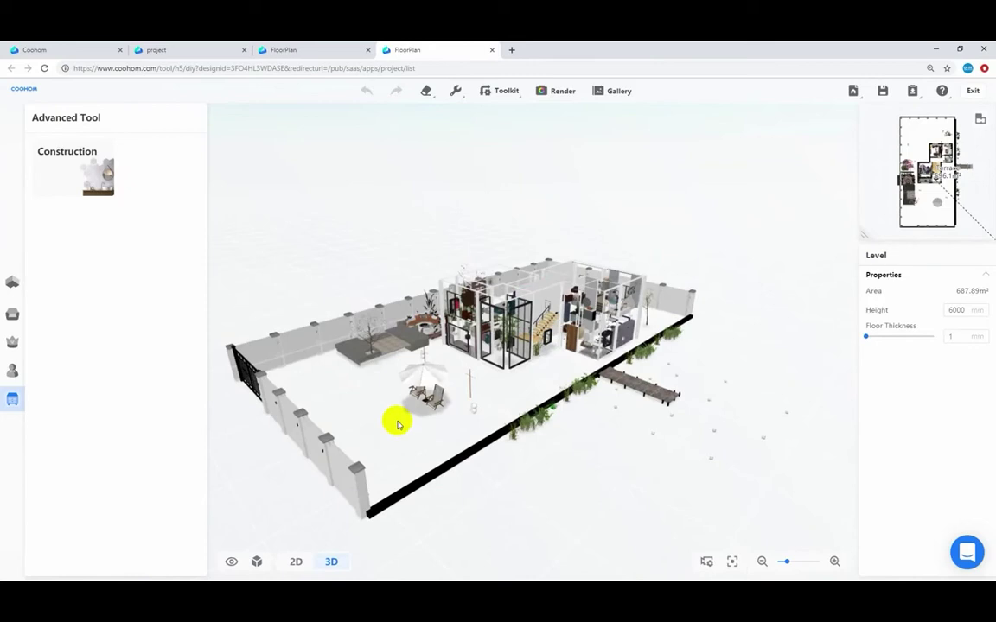
# Place the blue gable-shaped window model from the enterprise library's new product folder in front of the house
pyautogui.click(12, 342)
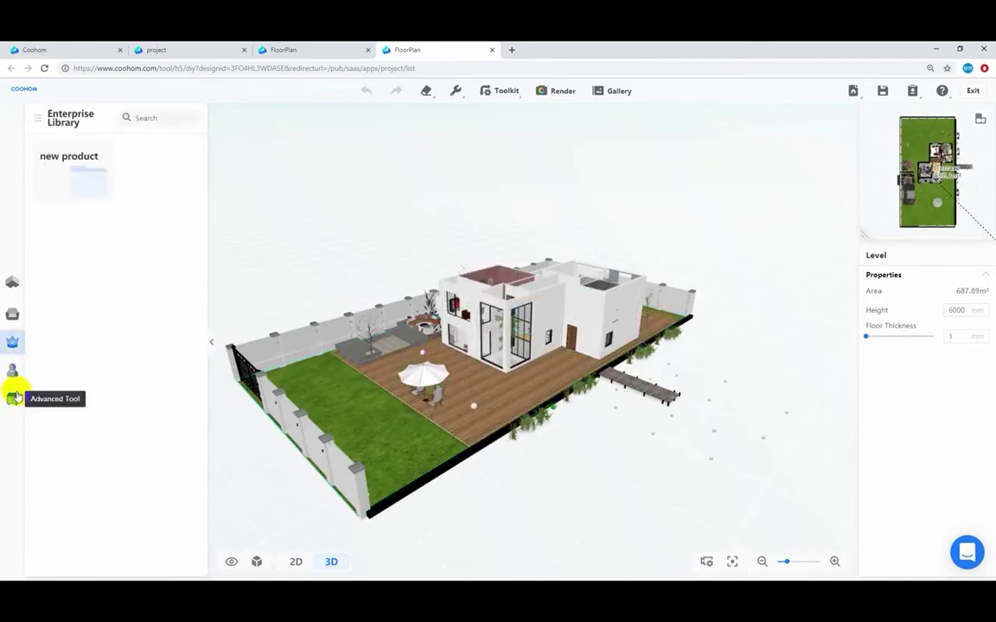
pyautogui.click(34, 195)
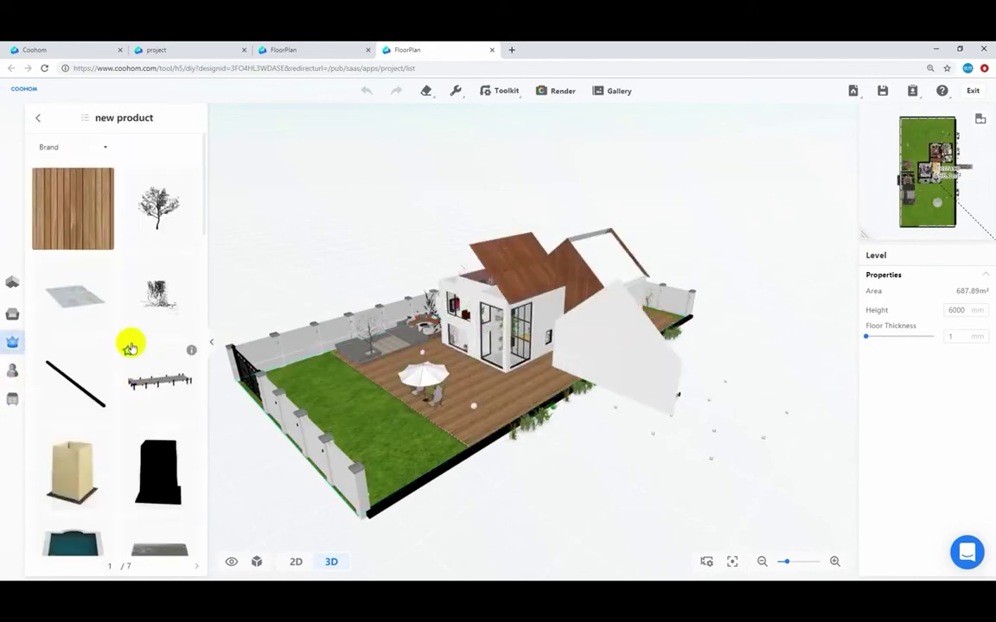
pyautogui.scroll(-8, 132, 345)
pyautogui.click(159, 183)
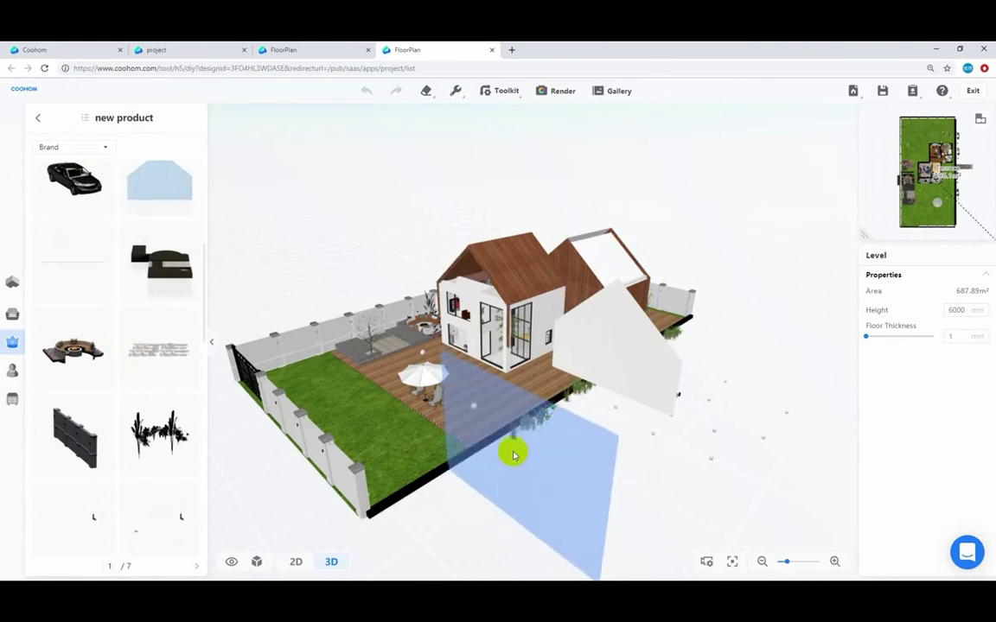
pyautogui.moveTo(512, 455); pyautogui.dragTo(475, 378)
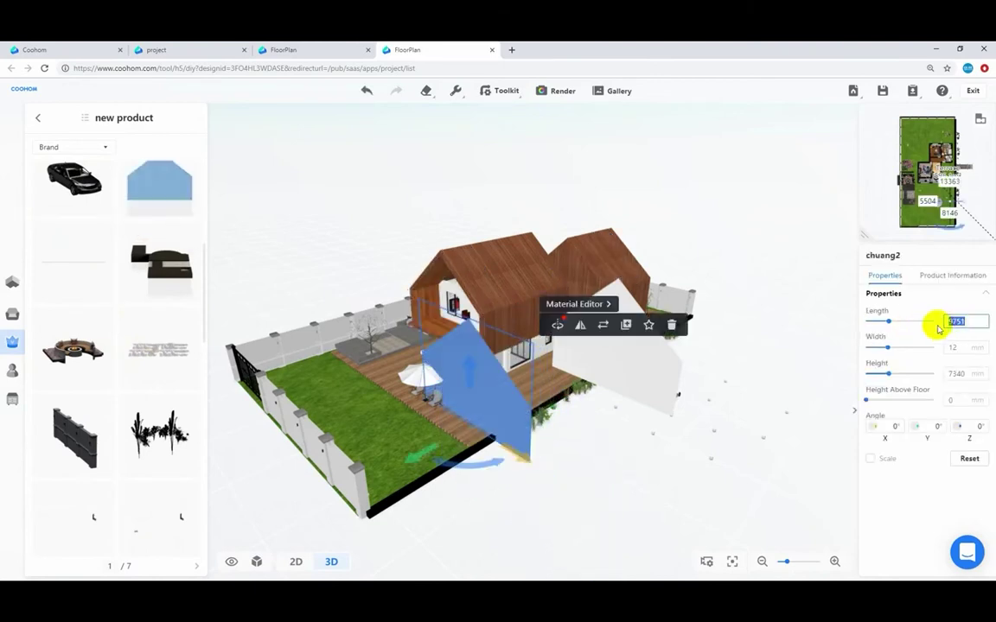
# Set the gable window's length to 7923 mm, width to 24 mm, height to 5964 mm and height above floor to 3027 mm
pyautogui.click(959, 348)
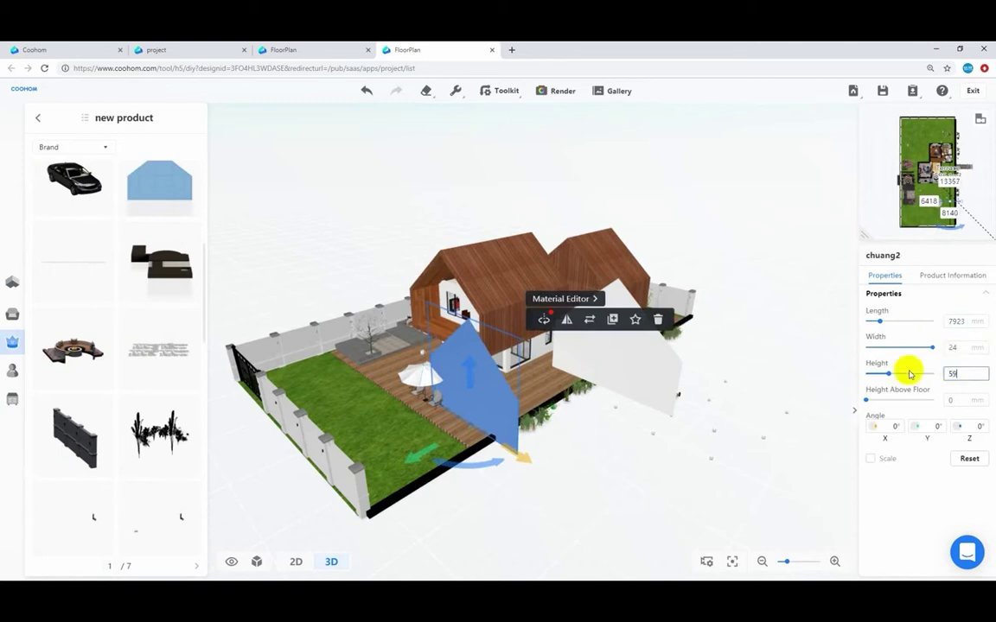
pyautogui.press('Return')
pyautogui.scroll(-2, 510, 450)
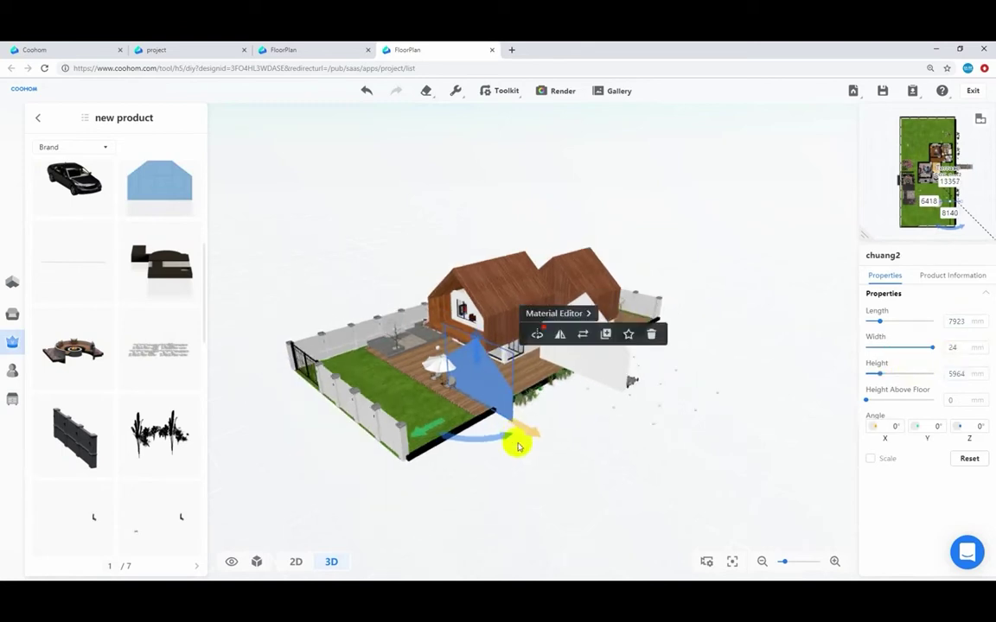
pyautogui.click(965, 405)
pyautogui.write('3027')
pyautogui.press('Return')
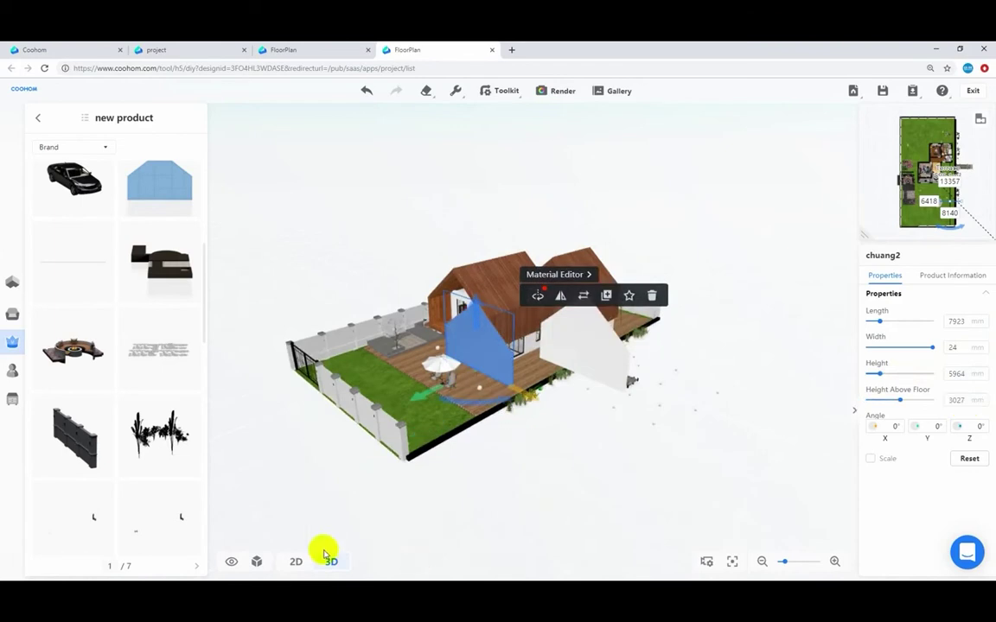
# Align the gable window in plan with the front block, inside the gable frame's opening
pyautogui.click(297, 561)
pyautogui.scroll(5, 460, 450)
pyautogui.moveTo(493, 373); pyautogui.dragTo(495, 365)
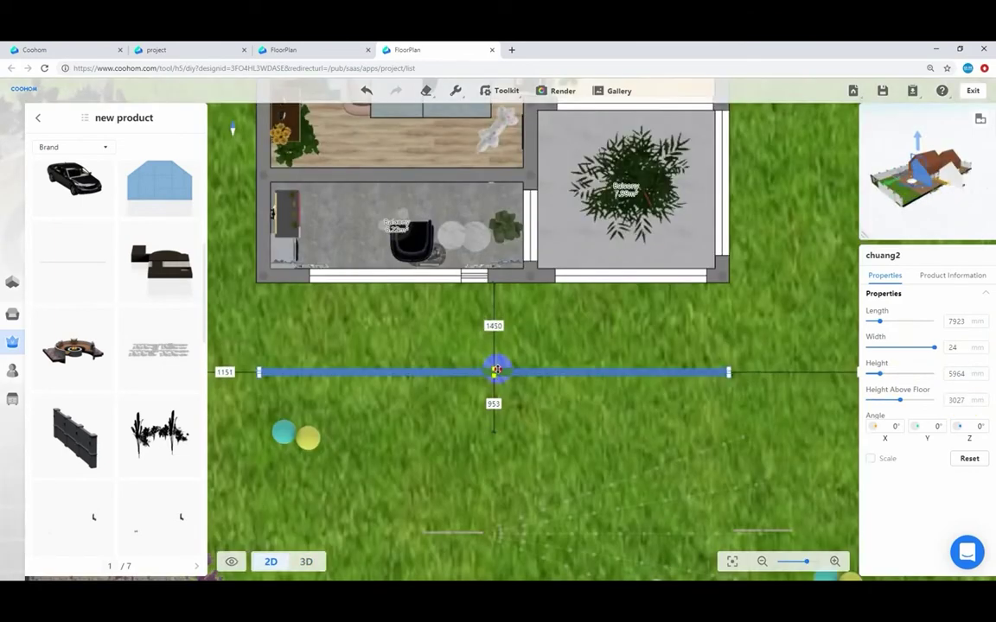
pyautogui.scroll(-4, 498, 375)
pyautogui.click(306, 562)
pyautogui.moveTo(485, 458); pyautogui.dragTo(546, 467)
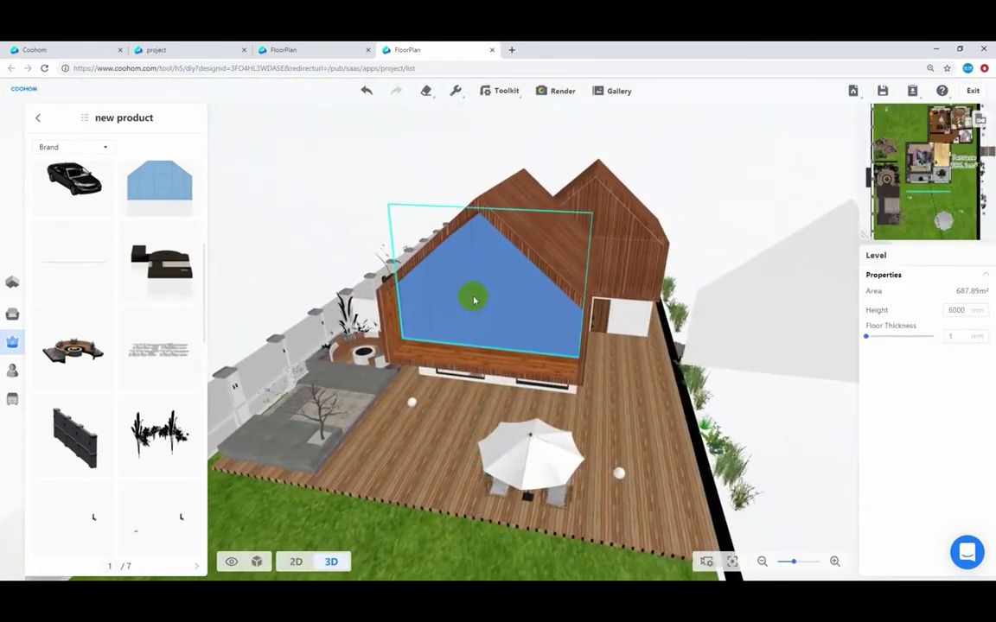
# Apply the pale Color Glass texture to the gable window's panes in the Material Editor
pyautogui.click(487, 270)
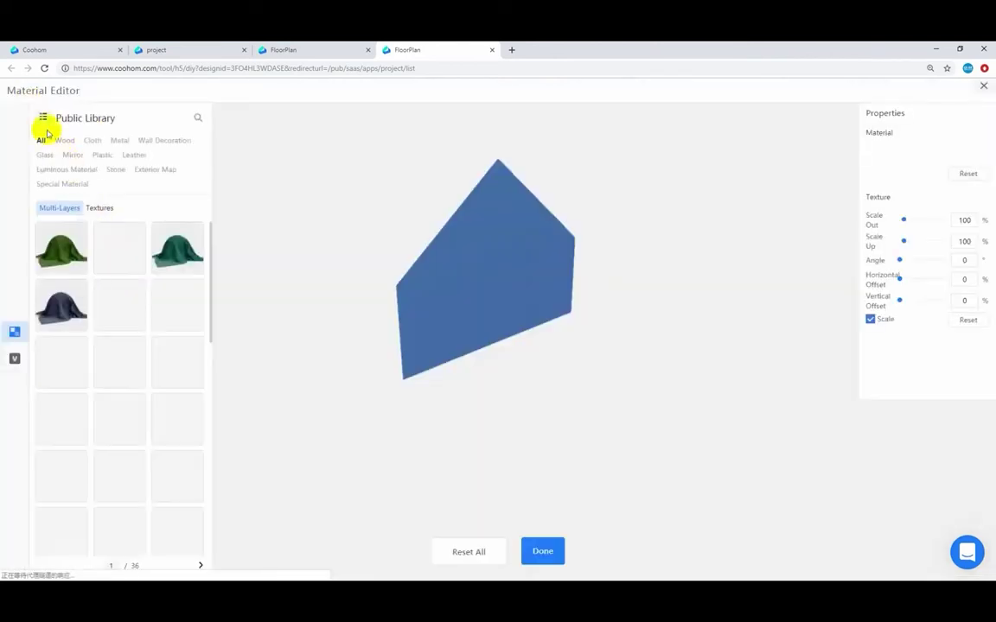
pyautogui.click(44, 119)
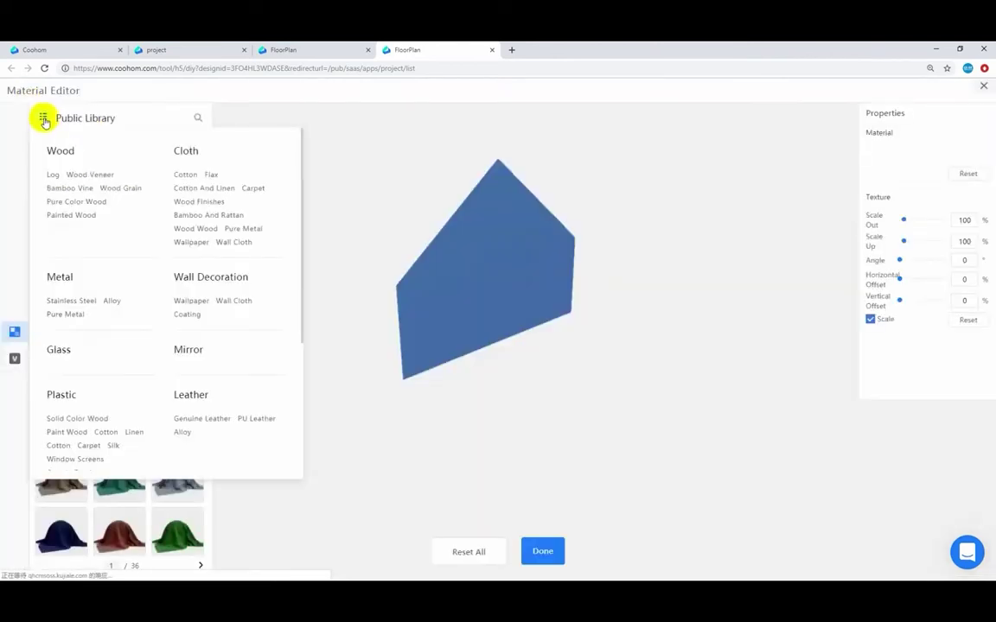
pyautogui.click(54, 353)
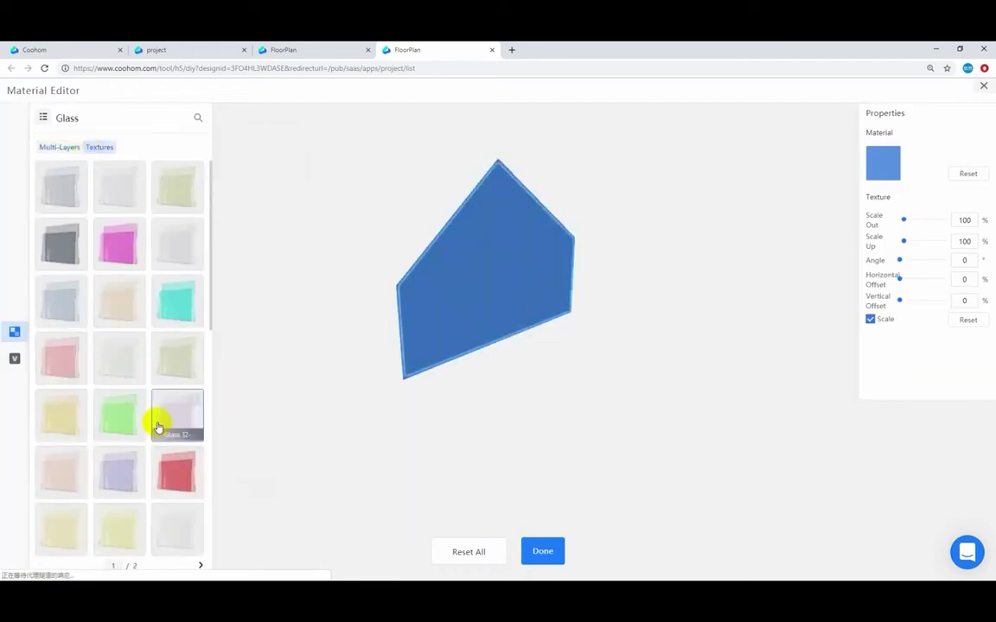
pyautogui.scroll(-3, 164, 407)
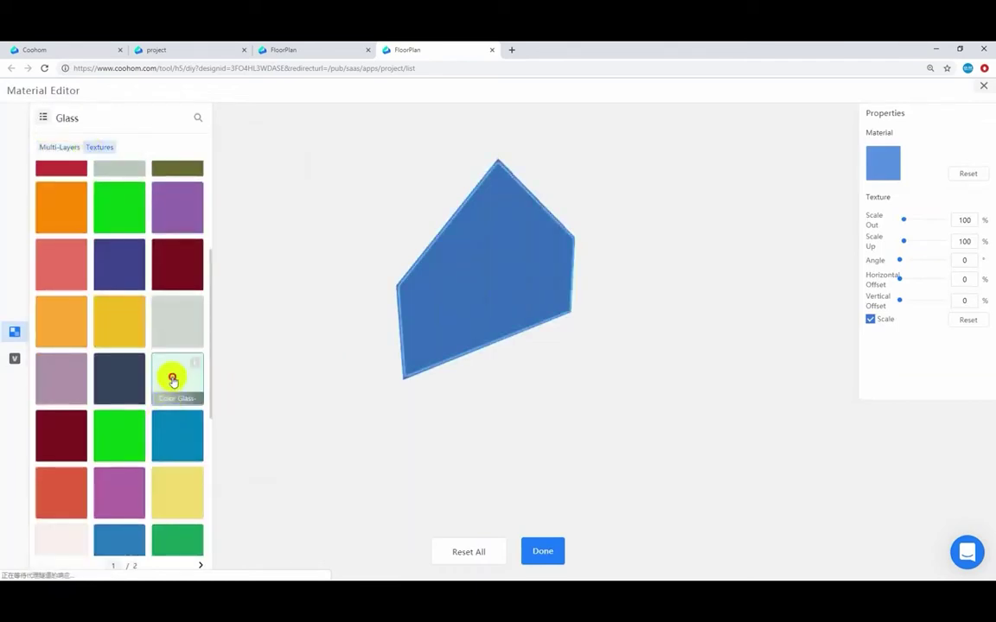
pyautogui.click(175, 385)
pyautogui.scroll(-3, 174, 385)
pyautogui.scroll(6, 160, 381)
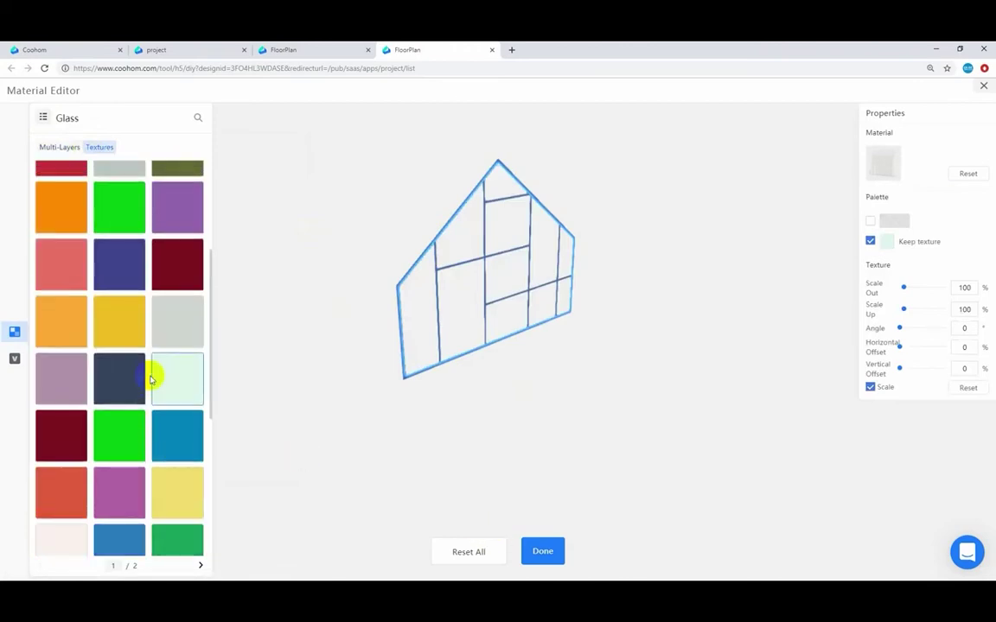
# Apply a dark metal texture to the gable window's frame bars and finish the material changes
pyautogui.click(43, 119)
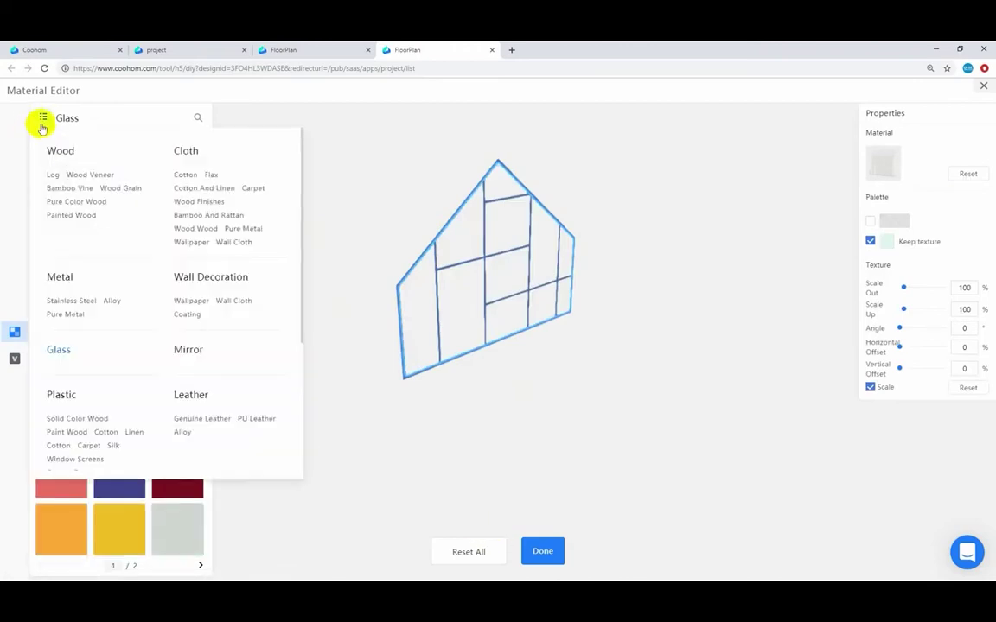
pyautogui.click(63, 279)
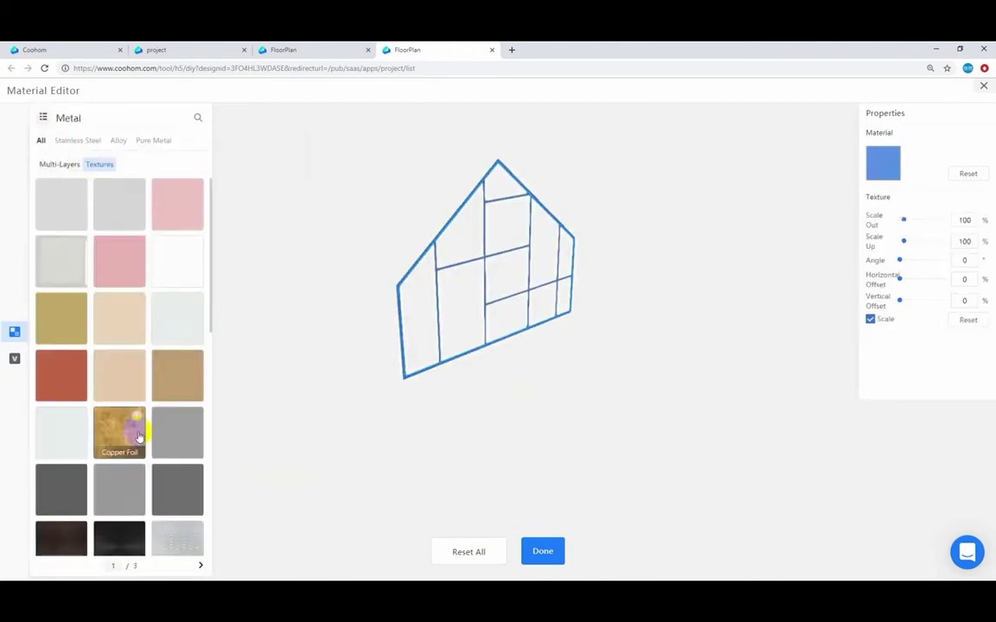
pyautogui.scroll(-5, 139, 438)
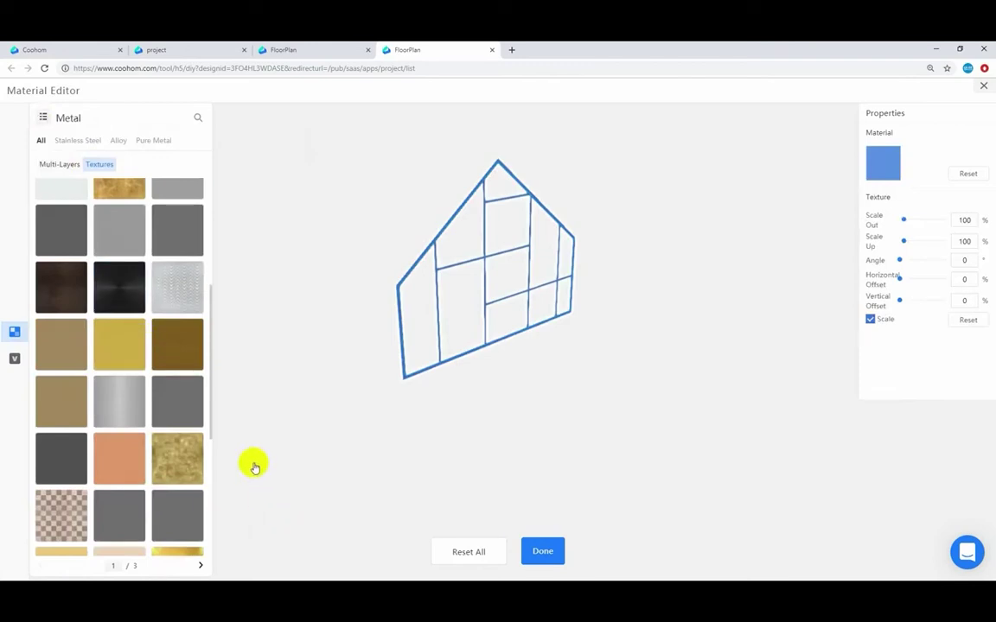
pyautogui.click(542, 553)
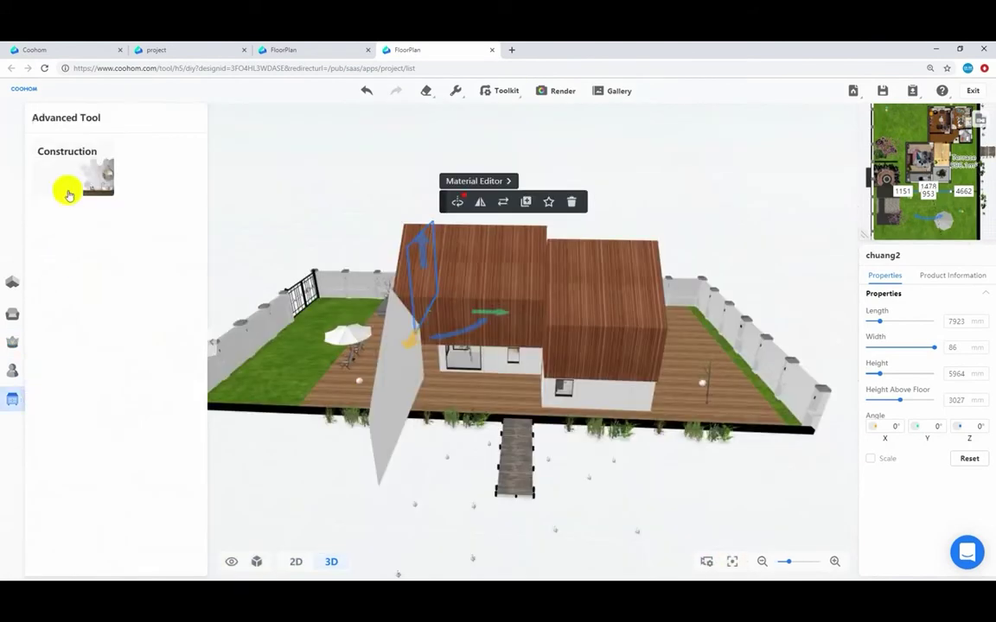
# Return to the Construction tool and add a guide offset 300 mm from the lower edge of the front block's side wall
pyautogui.click(70, 189)
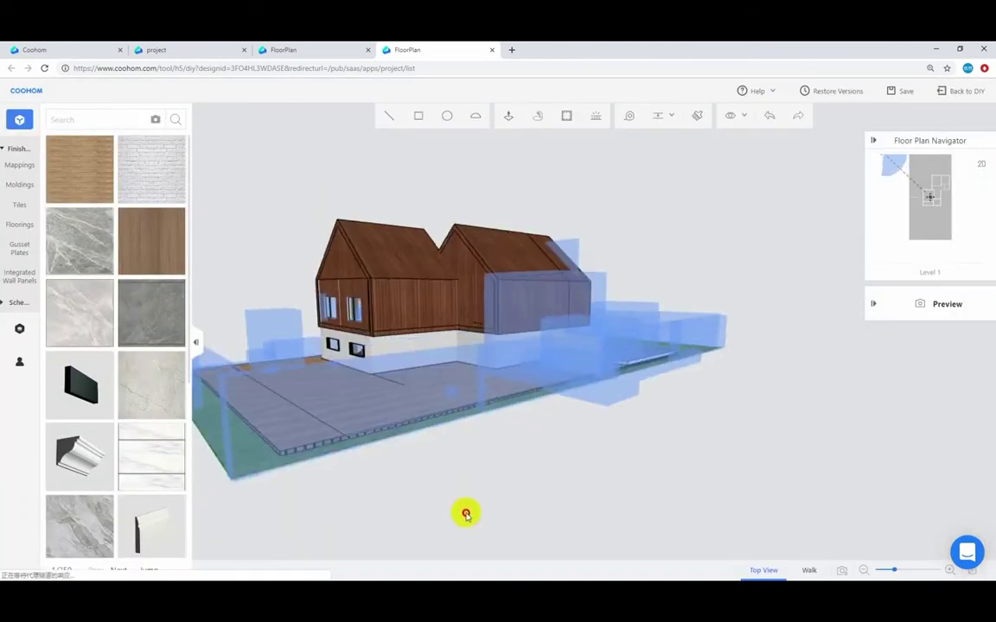
pyautogui.moveTo(466, 514); pyautogui.dragTo(498, 520)
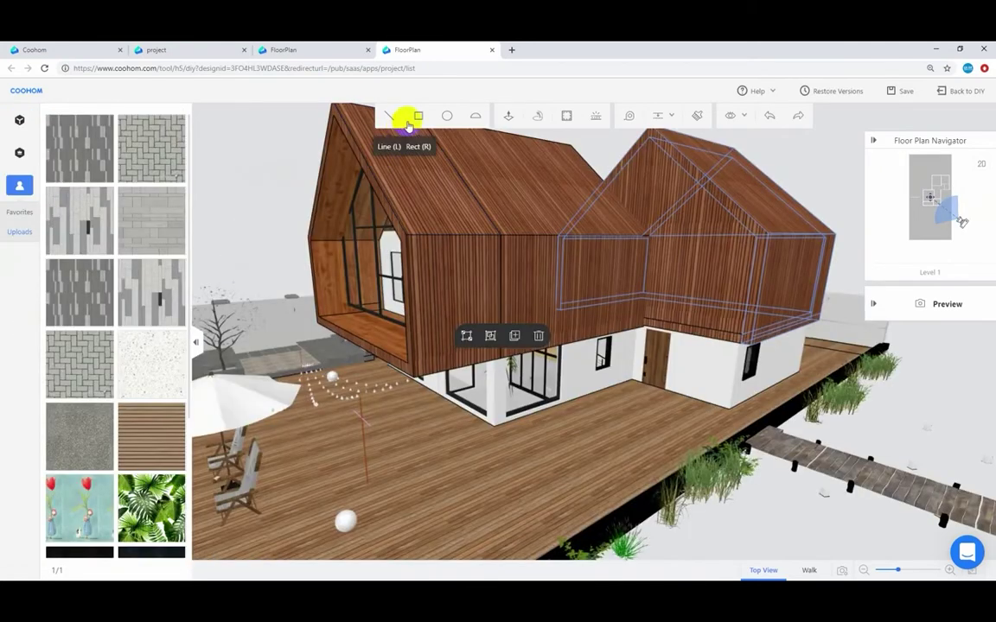
pyautogui.click(418, 118)
pyautogui.scroll(4, 652, 305)
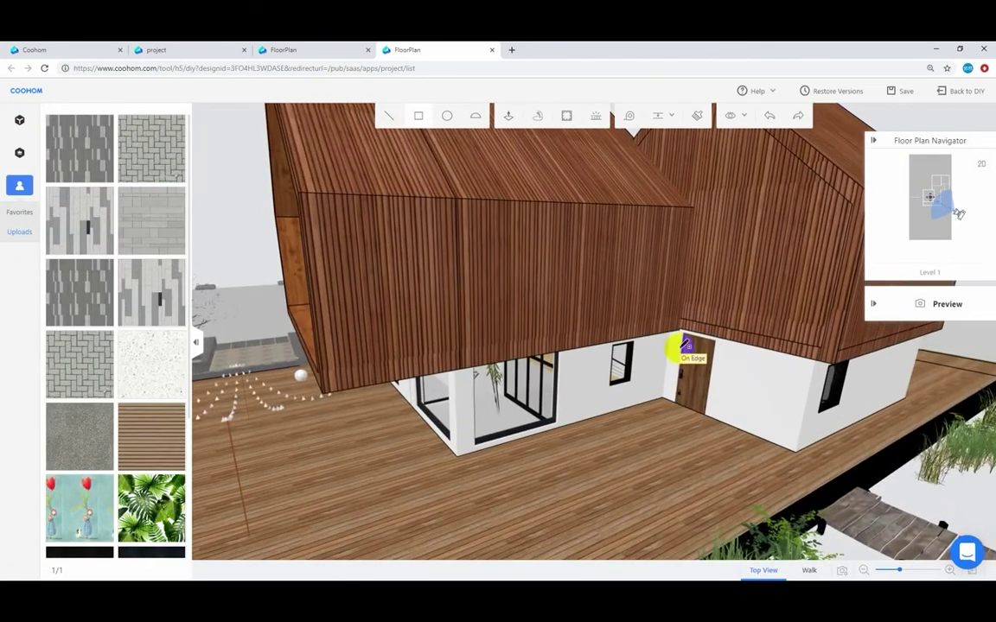
pyautogui.click(660, 116)
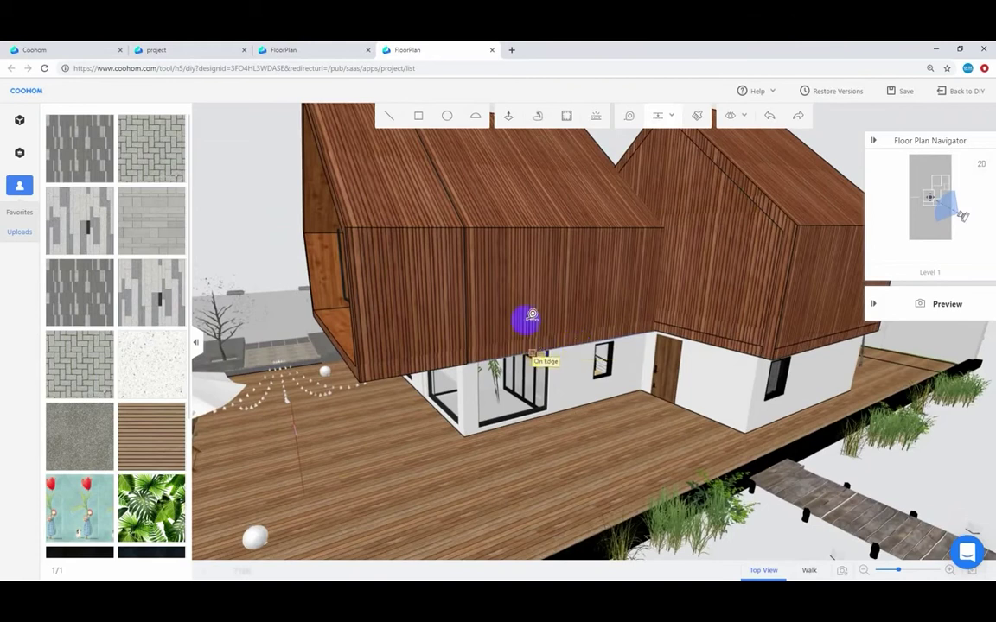
pyautogui.write('300')
pyautogui.press('Return')
# Trace a narrow rectangle along the base of the front block's side wall, and measure to the rear block's outer corner
pyautogui.click(418, 116)
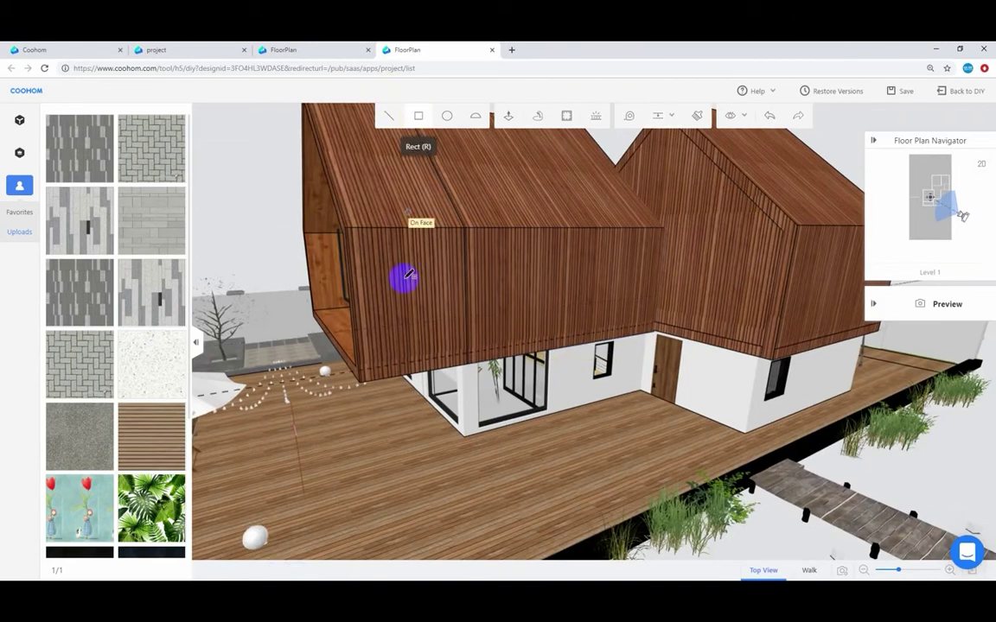
pyautogui.scroll(3, 380, 337)
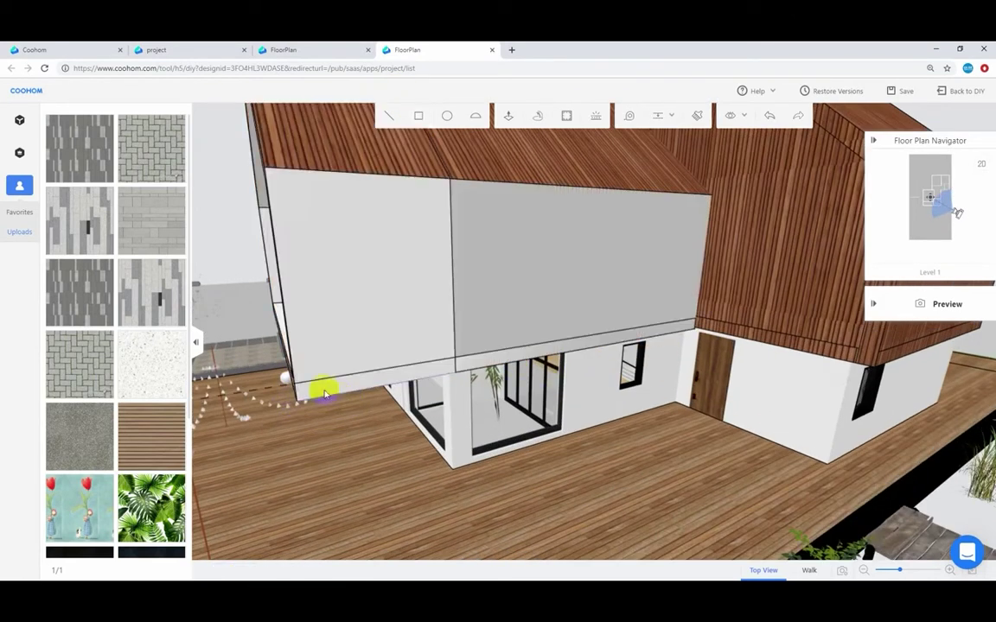
pyautogui.click(629, 115)
pyautogui.click(697, 327)
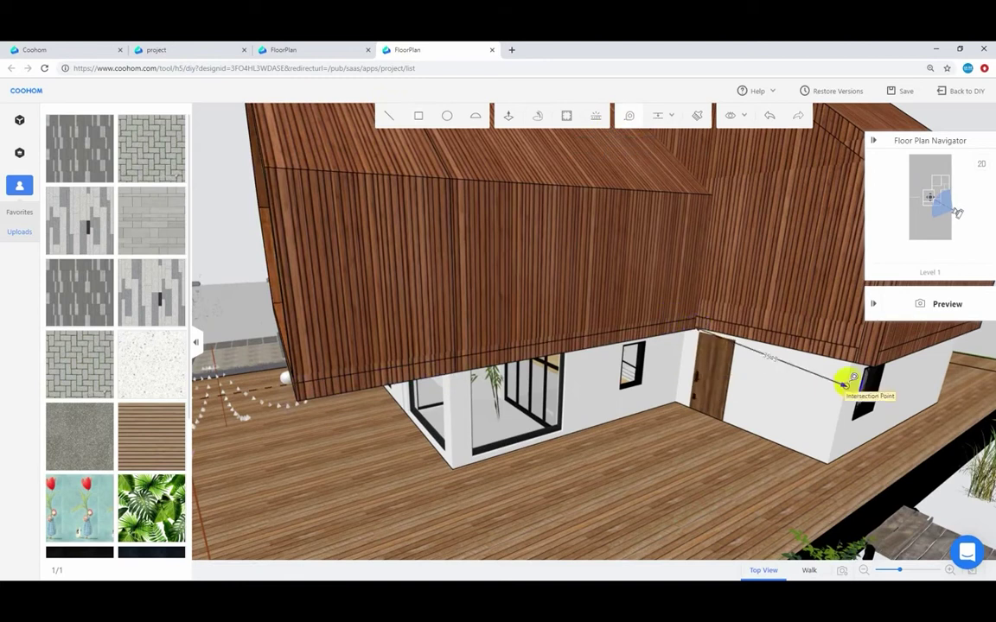
# Push/Pull the narrow base strip of the side wall outward 4000 mm to form a canopy slab
pyautogui.click(511, 116)
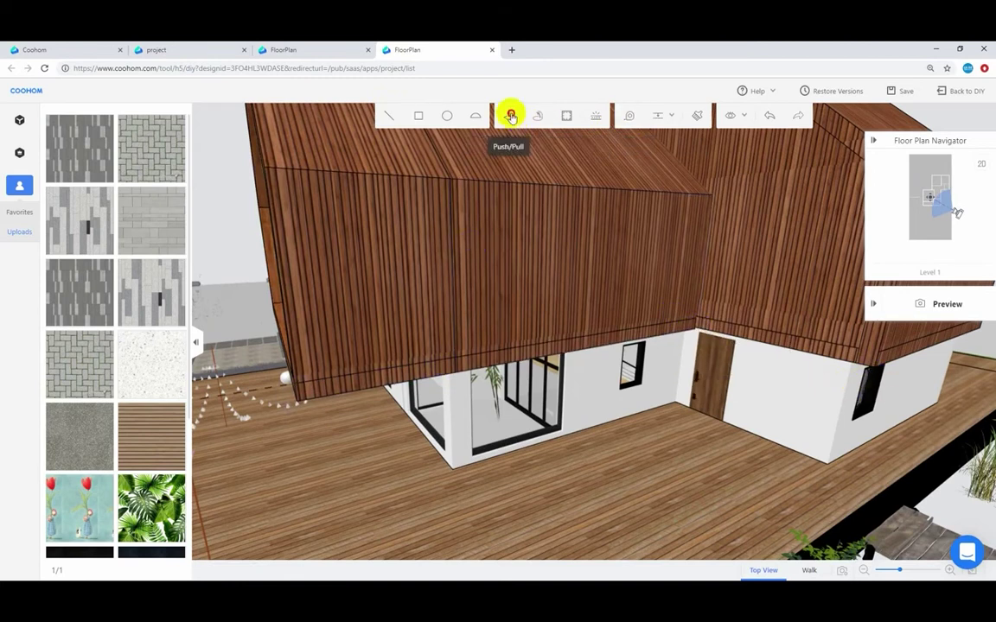
pyautogui.click(444, 368)
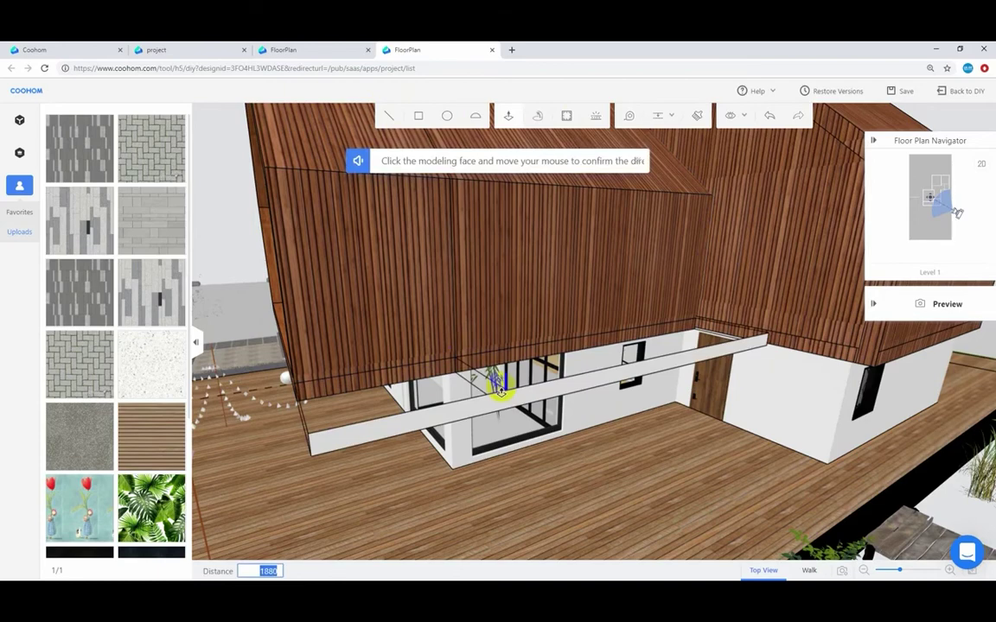
pyautogui.write('4000')
pyautogui.press('Return')
# Apply the reddish-brown slatted wood finish to the canopy slab's front edge with the material brush
pyautogui.scroll(-5, 501, 391)
pyautogui.moveTo(501, 392); pyautogui.dragTo(522, 444, button='right')
pyautogui.scroll(5, 522, 444)
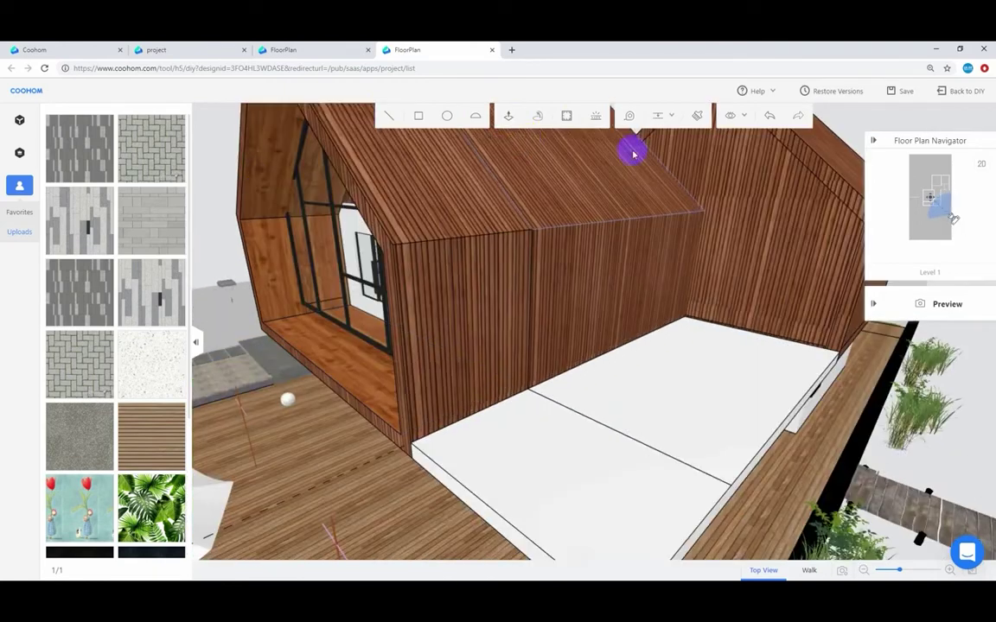
pyautogui.click(696, 116)
pyautogui.scroll(-4, 499, 395)
pyautogui.moveTo(499, 395); pyautogui.dragTo(541, 384, button='right')
pyautogui.scroll(4, 541, 384)
pyautogui.click(581, 391)
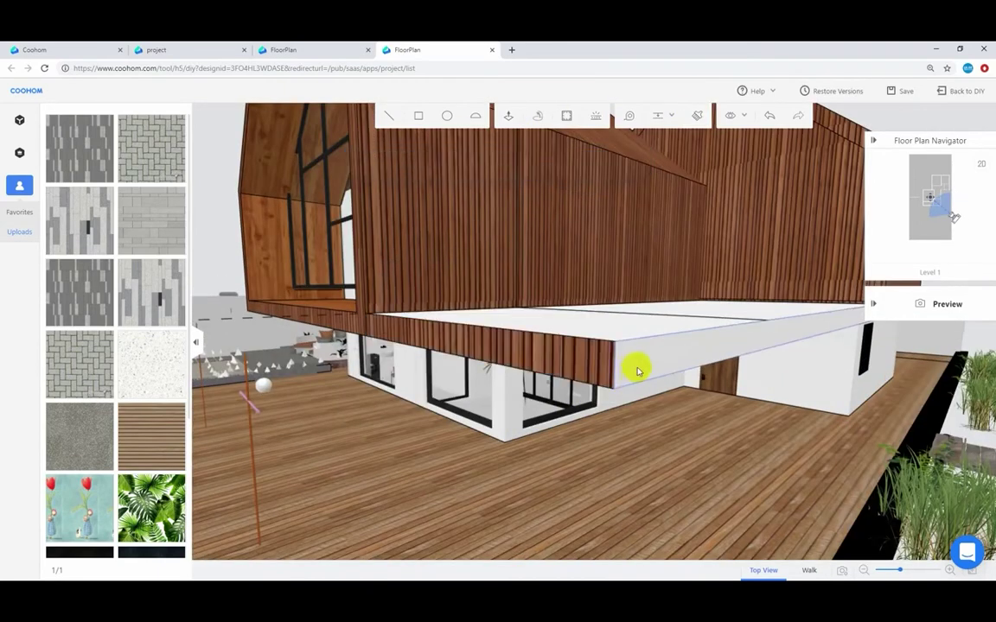
# Apply the reddish-brown slatted wood finish to the canopy slab's long outer side edge with the material brush
pyautogui.click(633, 382)
pyautogui.moveTo(633, 381); pyautogui.dragTo(617, 406, button='right')
pyautogui.click(634, 155)
pyautogui.click(533, 299)
pyautogui.scroll(-5, 553, 292)
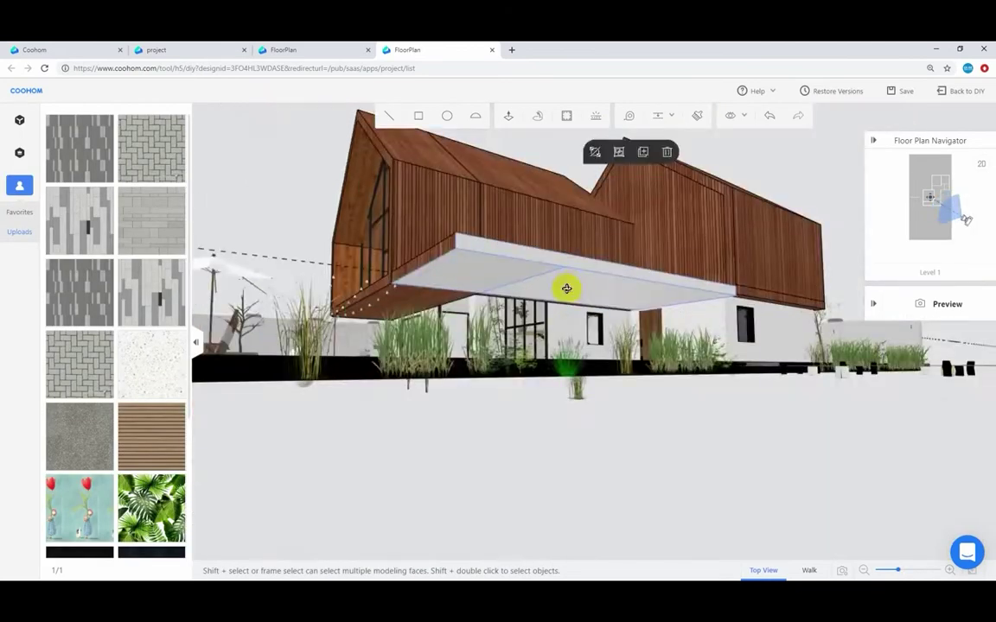
pyautogui.scroll(5, 569, 346)
pyautogui.moveTo(567, 288)
pyautogui.mouseDown(button='right')
pyautogui.moveTo(569, 346)
pyautogui.moveTo(635, 345)
pyautogui.mouseUp(button='right')
pyautogui.click(696, 117)
pyautogui.click(543, 372)
pyautogui.click(568, 382)
pyautogui.click(696, 115)
pyautogui.click(578, 359)
pyautogui.click(570, 382)
# Copy the smooth orange-brown wood finish from the front gable's floor onto both top faces of the canopy slab
pyautogui.scroll(-3, 603, 337)
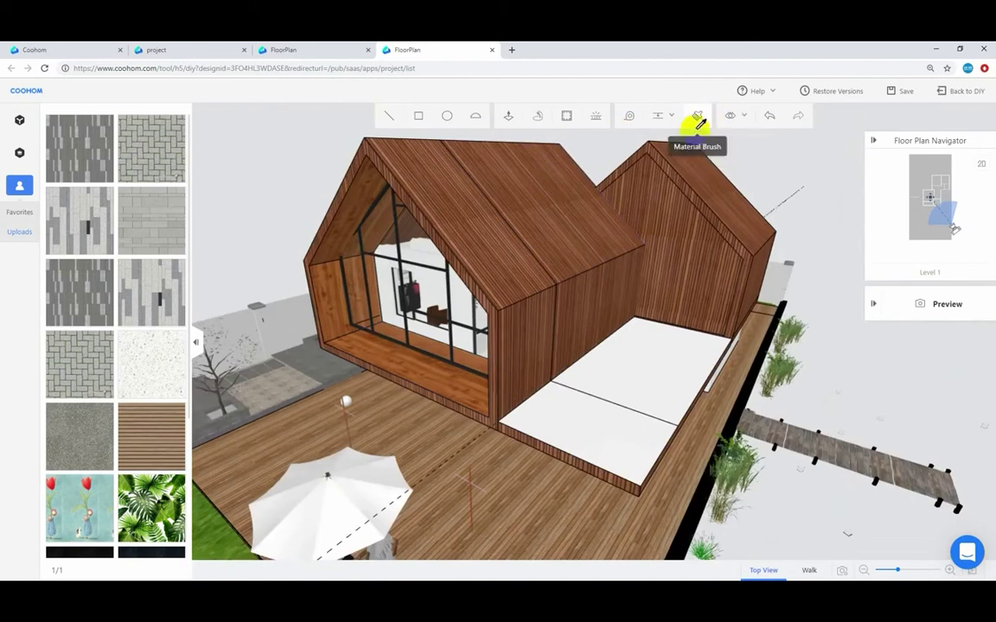
pyautogui.click(464, 384)
pyautogui.click(595, 440)
pyautogui.click(568, 382)
pyautogui.click(629, 392)
pyautogui.click(569, 382)
pyautogui.scroll(-5, 540, 391)
# Return to the main design editor and open the Railings category of the construction models
pyautogui.moveTo(540, 390); pyautogui.dragTo(545, 493, button='right')
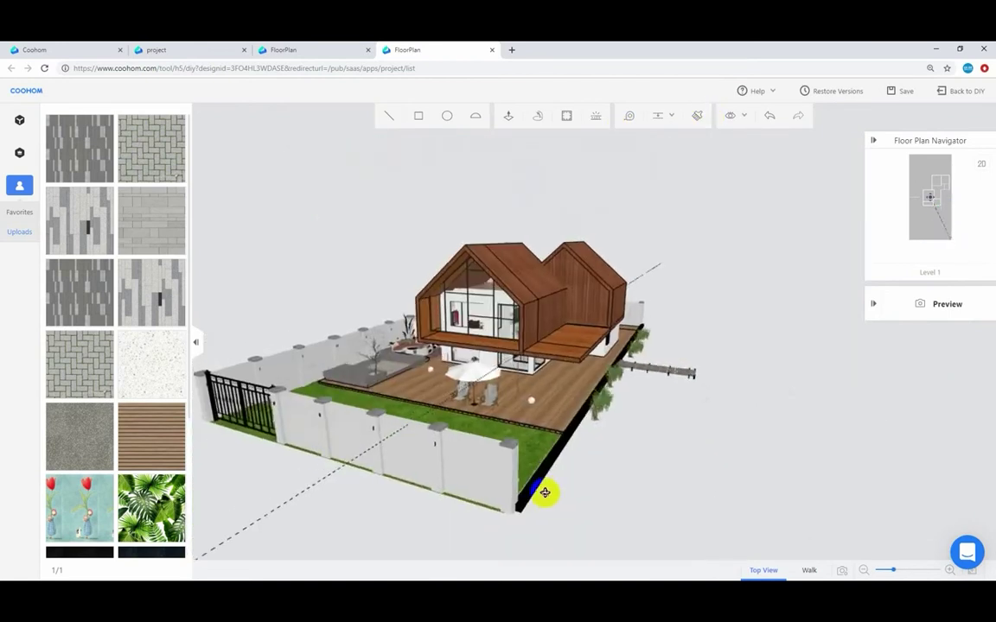
pyautogui.moveTo(544, 493); pyautogui.dragTo(652, 495)
pyautogui.moveTo(467, 495); pyautogui.dragTo(705, 257)
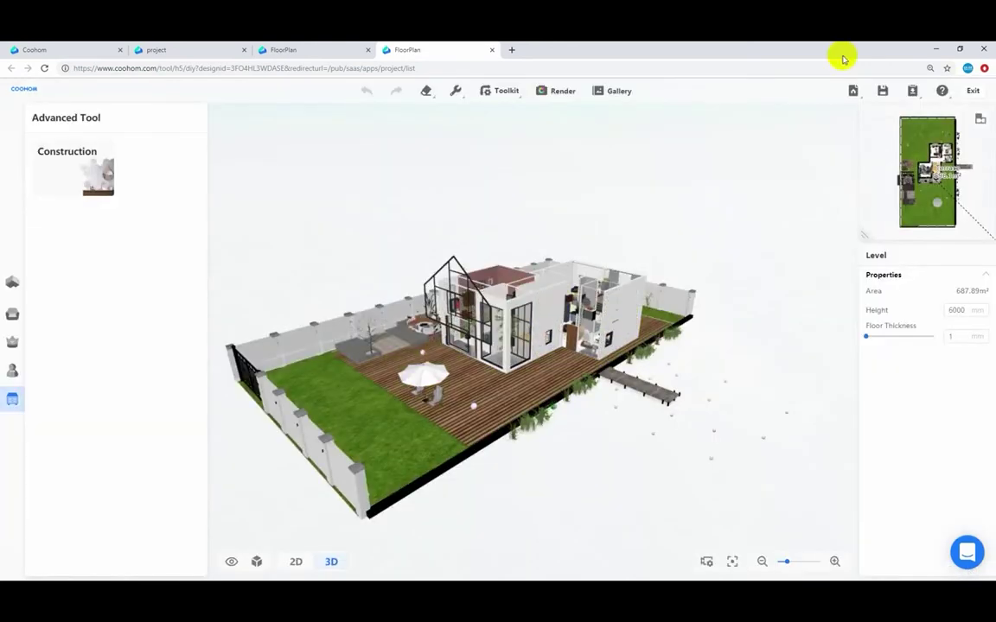
pyautogui.click(306, 562)
pyautogui.scroll(7, 550, 402)
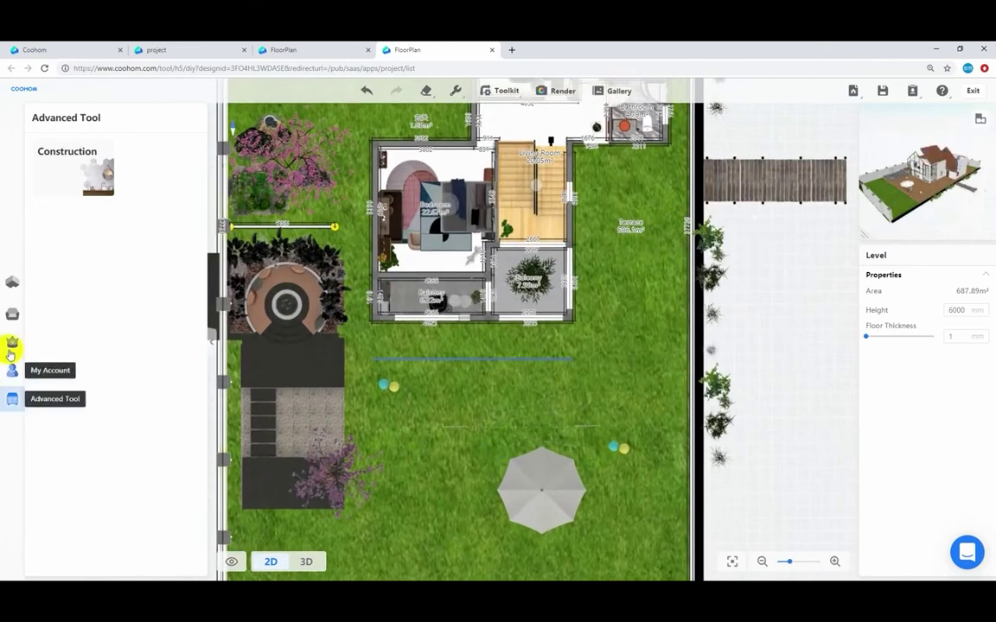
pyautogui.click(12, 314)
pyautogui.click(69, 221)
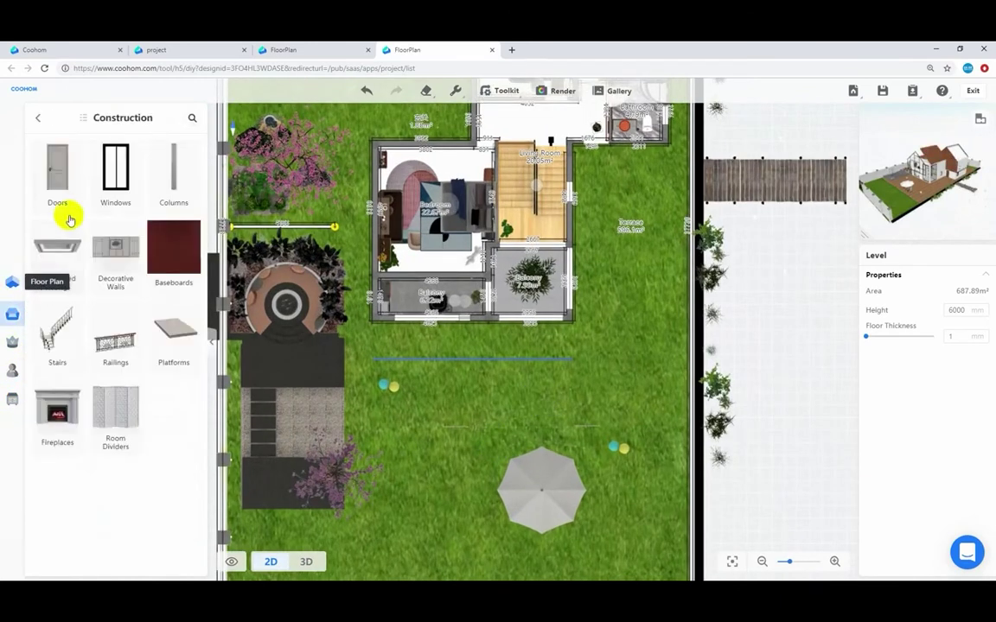
pyautogui.click(115, 346)
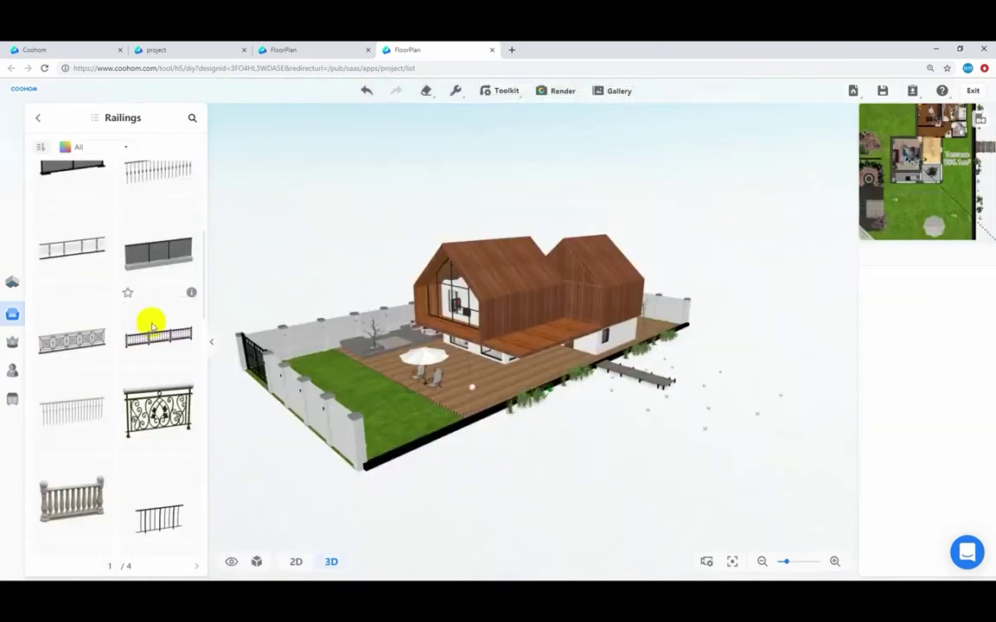
# Place a black bar handrail on the deck near the canopy slab and set its height above floor to 2700 mm
pyautogui.click(153, 327)
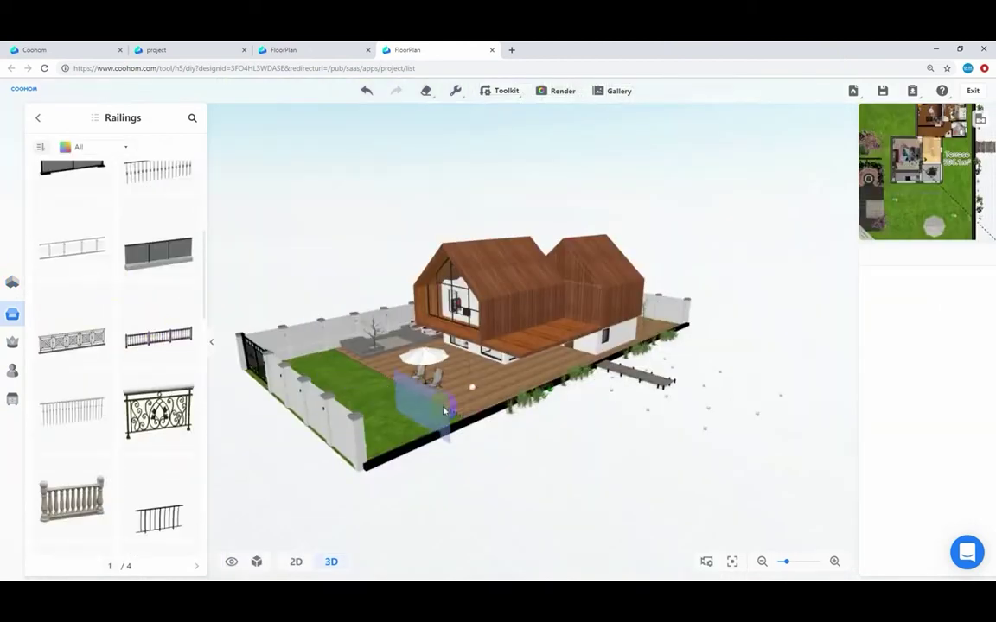
pyautogui.scroll(5, 446, 411)
pyautogui.click(499, 396)
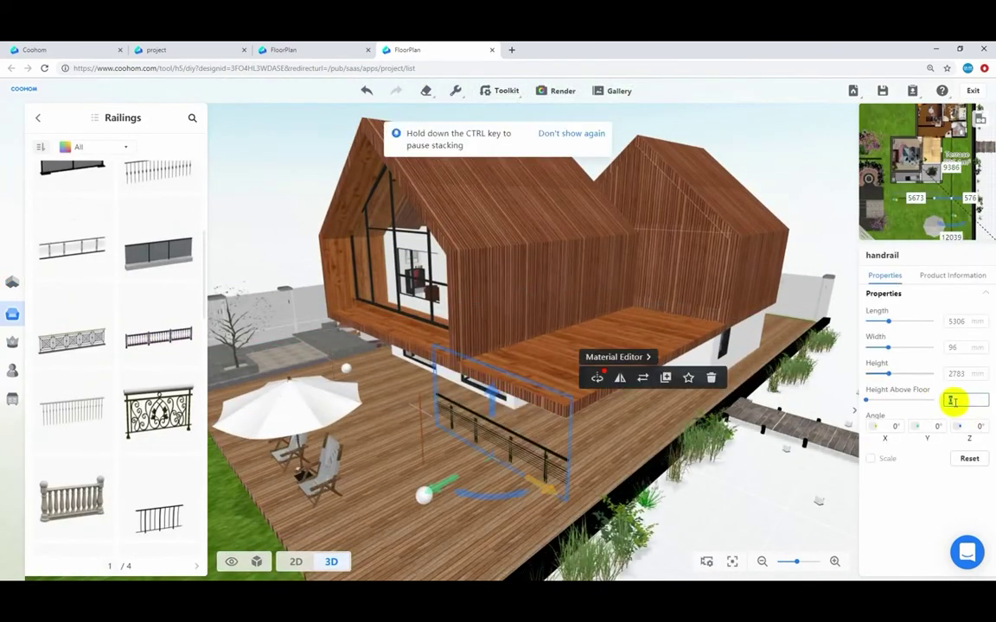
pyautogui.click(955, 401)
pyautogui.write('3000')
pyautogui.press('Return')
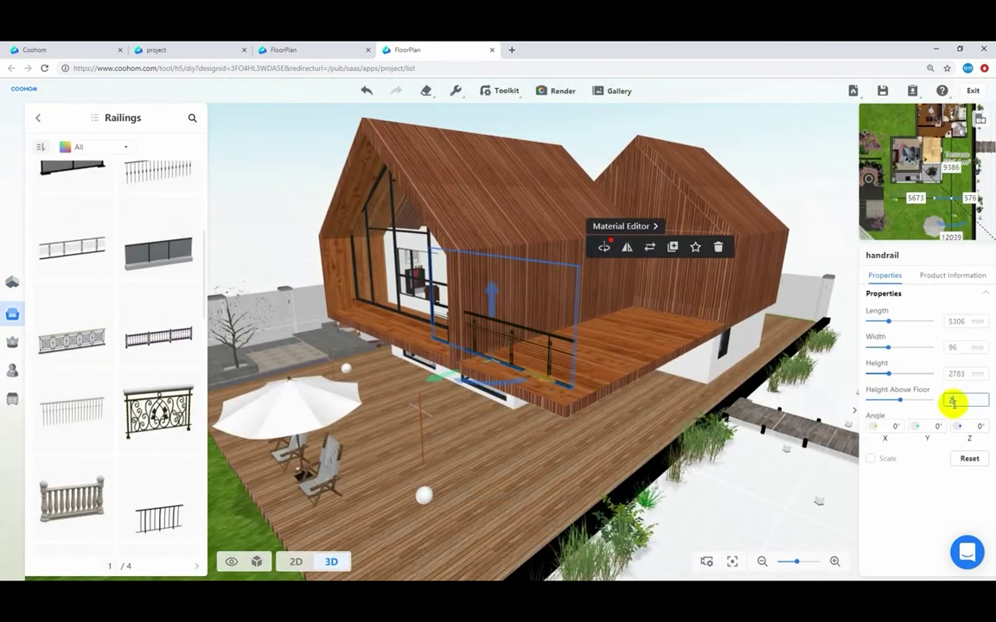
pyautogui.press('BackSpace')
pyautogui.press('Return')
# Align the handrail with the canopy slab's front edge and shorten it to about 4127 mm, starting at the front block's corner
pyautogui.moveTo(420, 398); pyautogui.dragTo(431, 396)
pyautogui.moveTo(530, 387); pyautogui.dragTo(535, 394)
pyautogui.click(295, 562)
pyautogui.scroll(6, 436, 434)
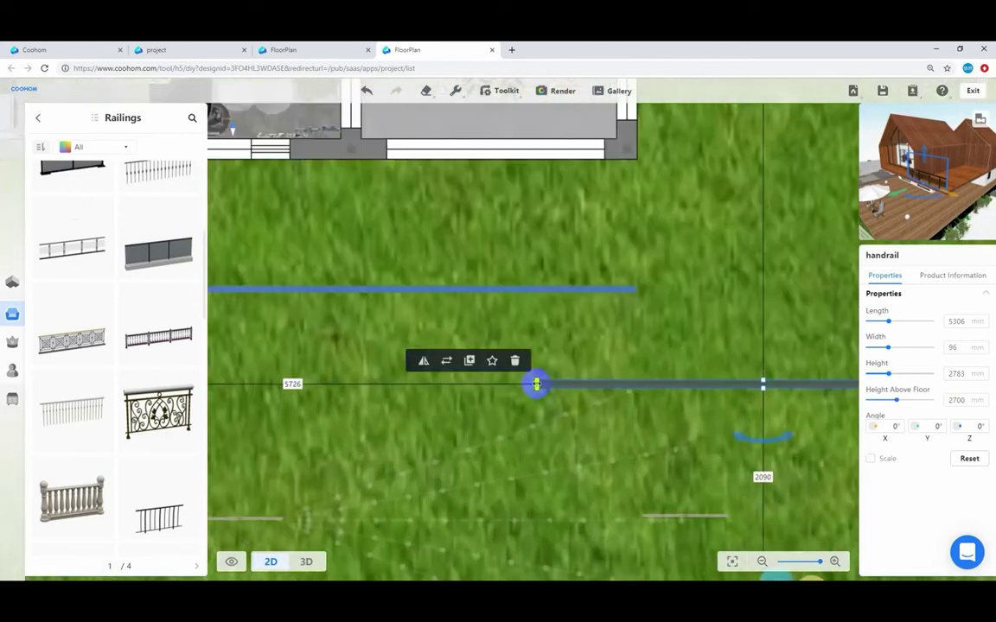
pyautogui.moveTo(535, 383); pyautogui.dragTo(635, 386)
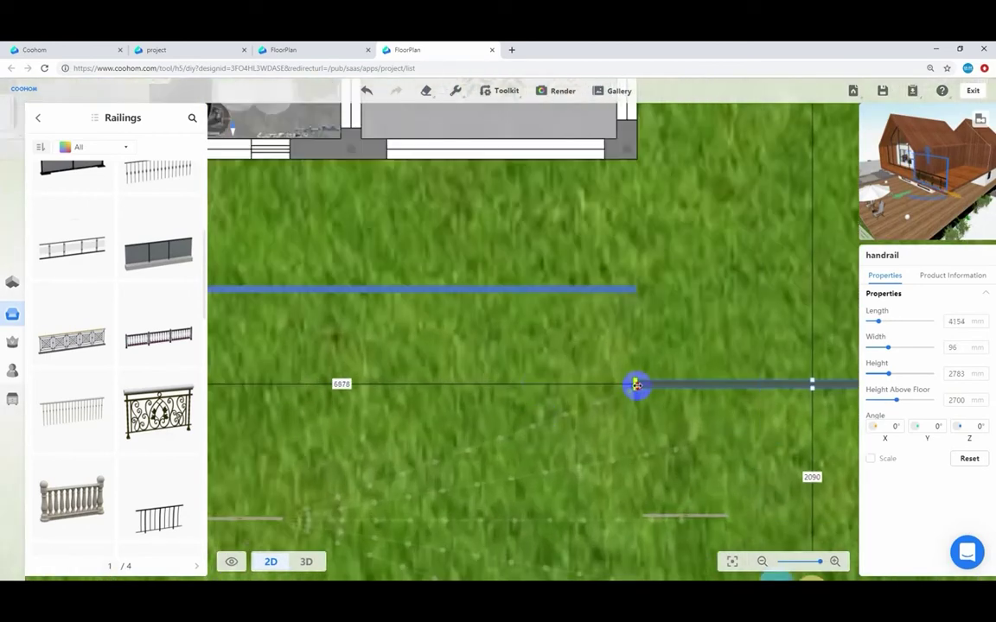
pyautogui.click(309, 562)
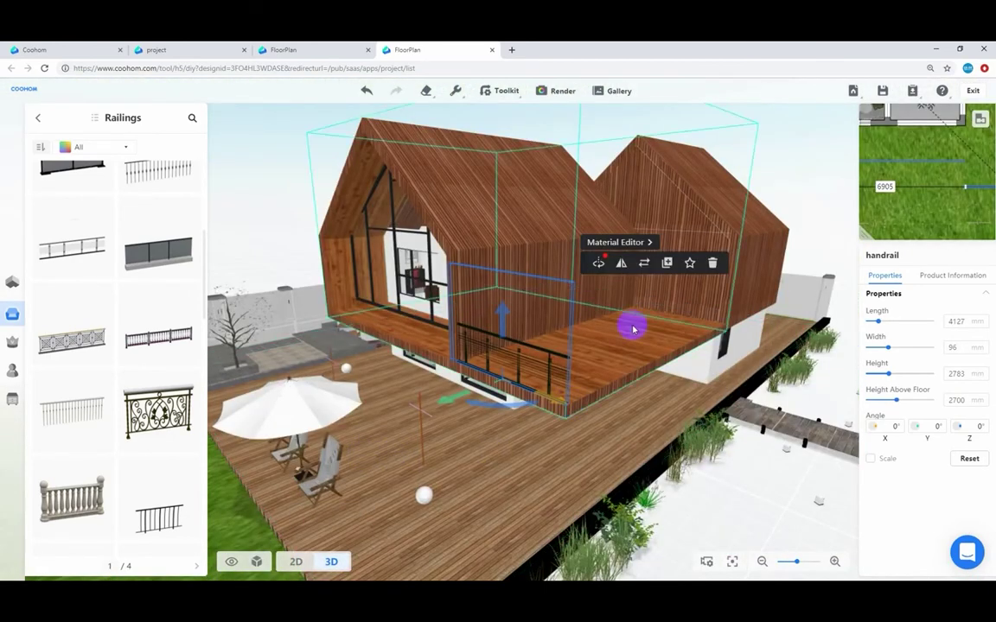
pyautogui.click(627, 357)
# Duplicate the handrail, turn the copy perpendicular, and join it to the front railing's outer end along the canopy slab's long edge
pyautogui.click(301, 560)
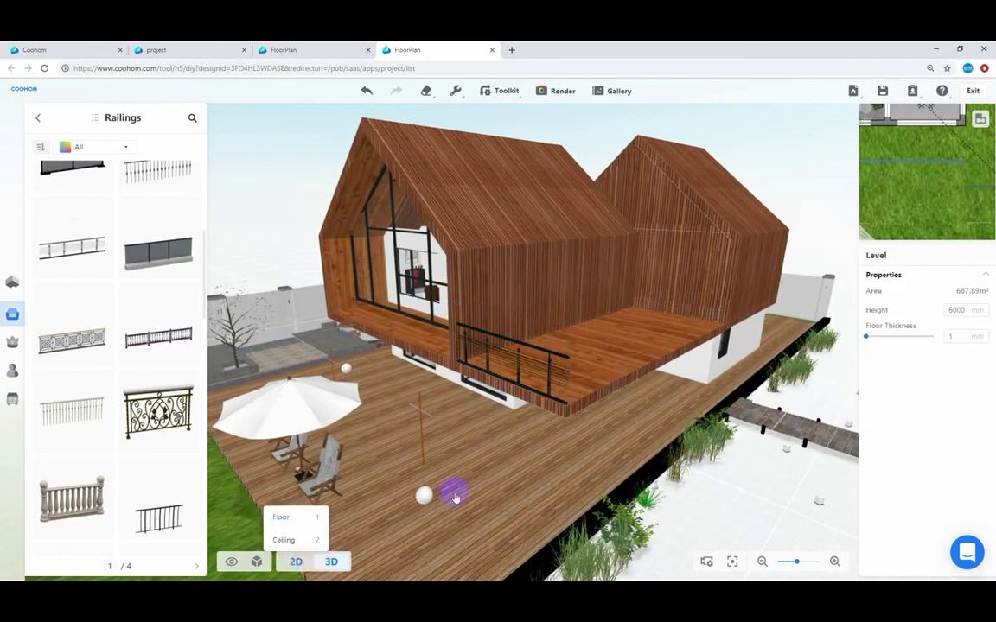
pyautogui.click(636, 388)
pyautogui.scroll(-3, 588, 437)
pyautogui.moveTo(588, 437); pyautogui.dragTo(365, 473)
pyautogui.click(694, 413)
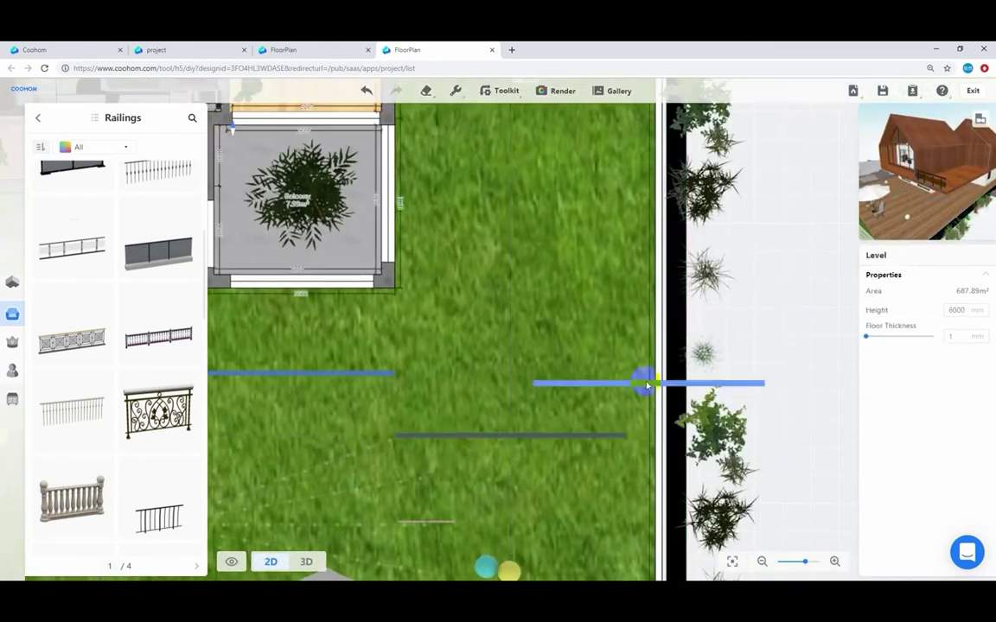
pyautogui.click(619, 372)
pyautogui.moveTo(624, 425); pyautogui.dragTo(623, 342)
pyautogui.scroll(-1, 635, 411)
pyautogui.click(764, 386)
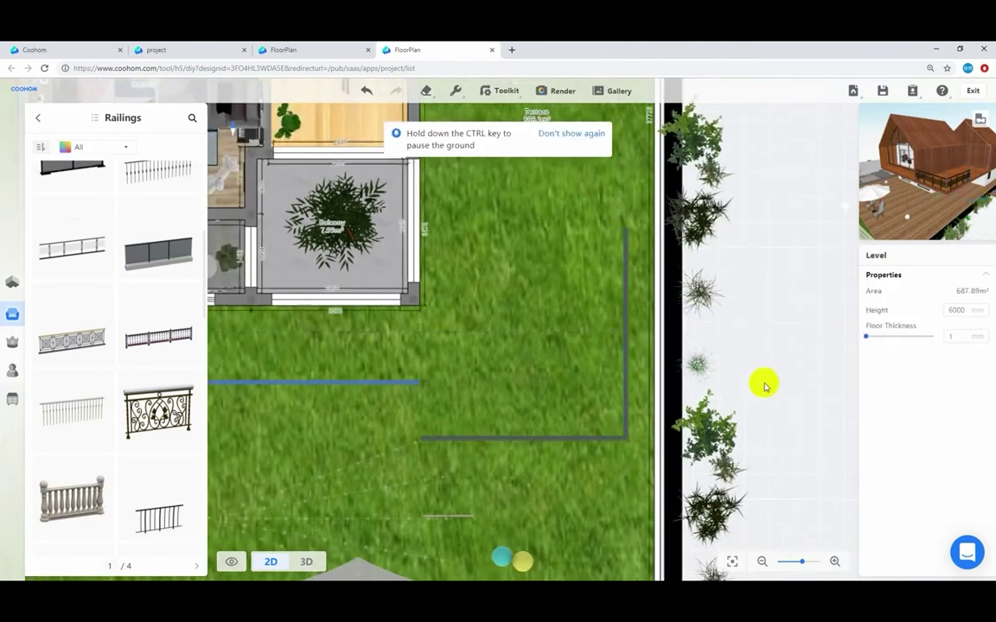
# Duplicate the side handrail, line the copy up behind it, and lengthen it toward the rear block
pyautogui.click(625, 333)
pyautogui.click(702, 205)
pyautogui.moveTo(765, 203); pyautogui.dragTo(673, 454)
pyautogui.scroll(5, 608, 314)
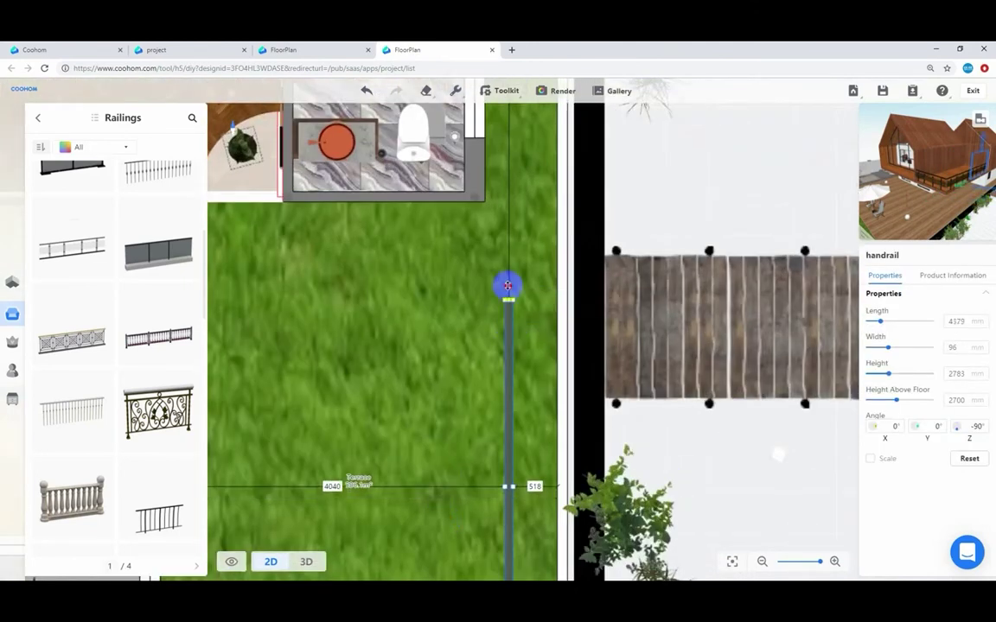
pyautogui.moveTo(507, 285); pyautogui.dragTo(509, 205)
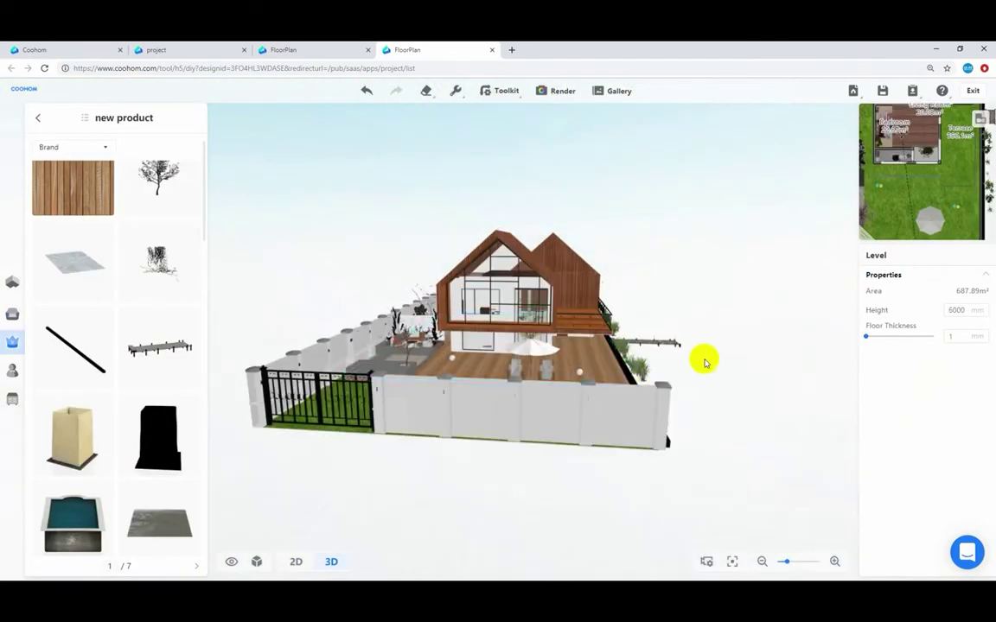
# Place the dark water plane from the new product library beside the jetty, rotated 180° about Z and aligned with the plot's side edge
pyautogui.moveTo(705, 363); pyautogui.dragTo(717, 360)
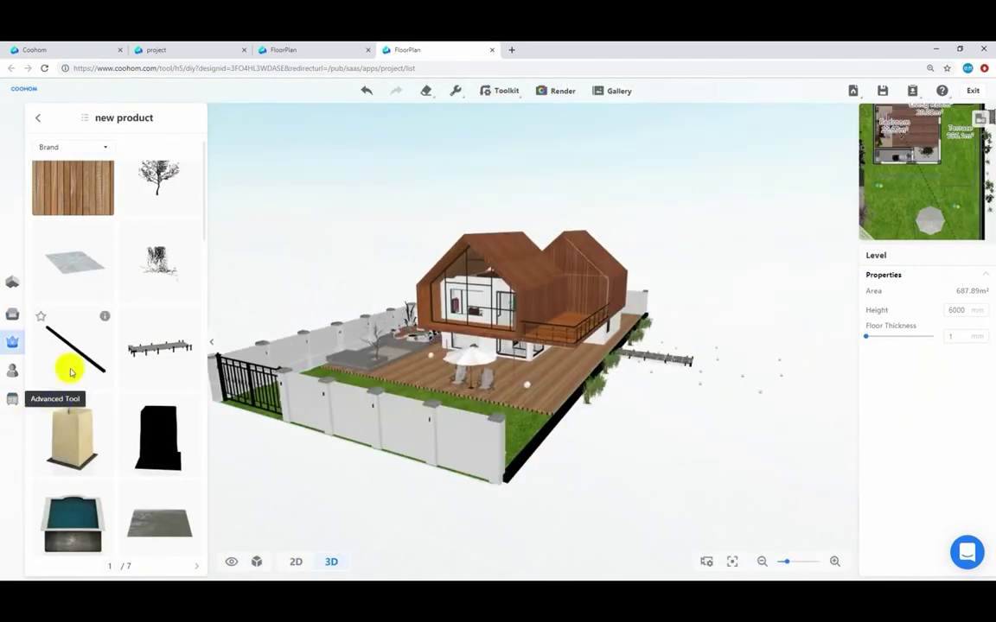
pyautogui.scroll(1, 71, 372)
pyautogui.click(75, 293)
pyautogui.click(688, 394)
pyautogui.click(300, 563)
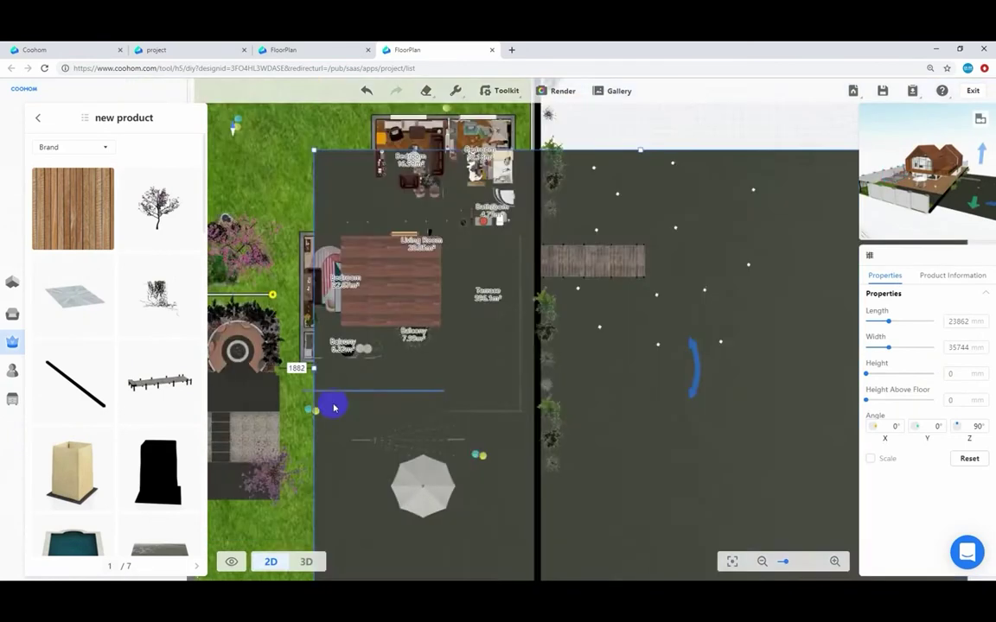
pyautogui.scroll(-3, 335, 408)
pyautogui.moveTo(555, 412); pyautogui.dragTo(573, 308)
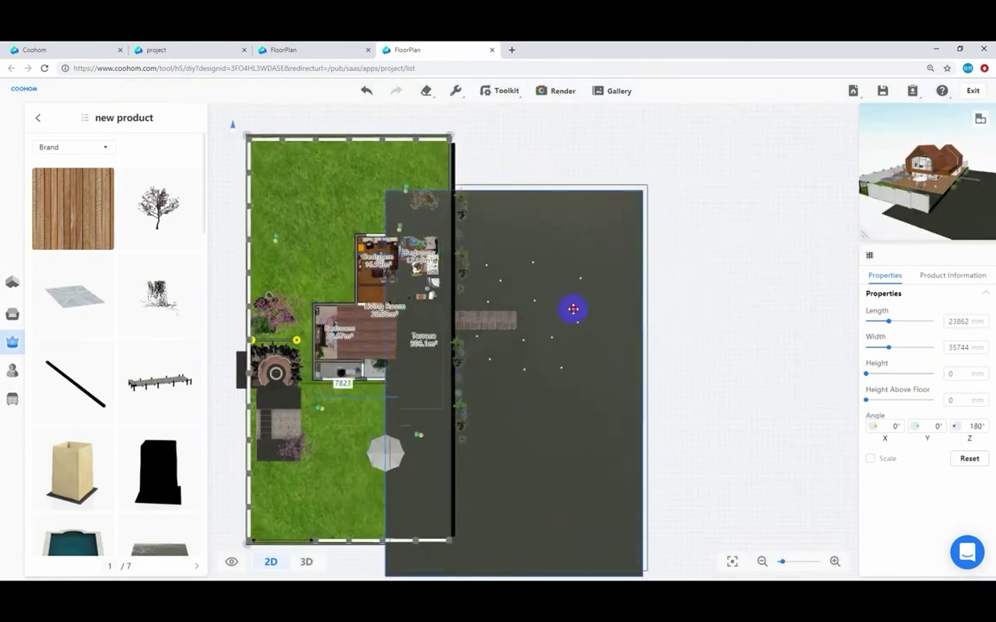
pyautogui.click(309, 560)
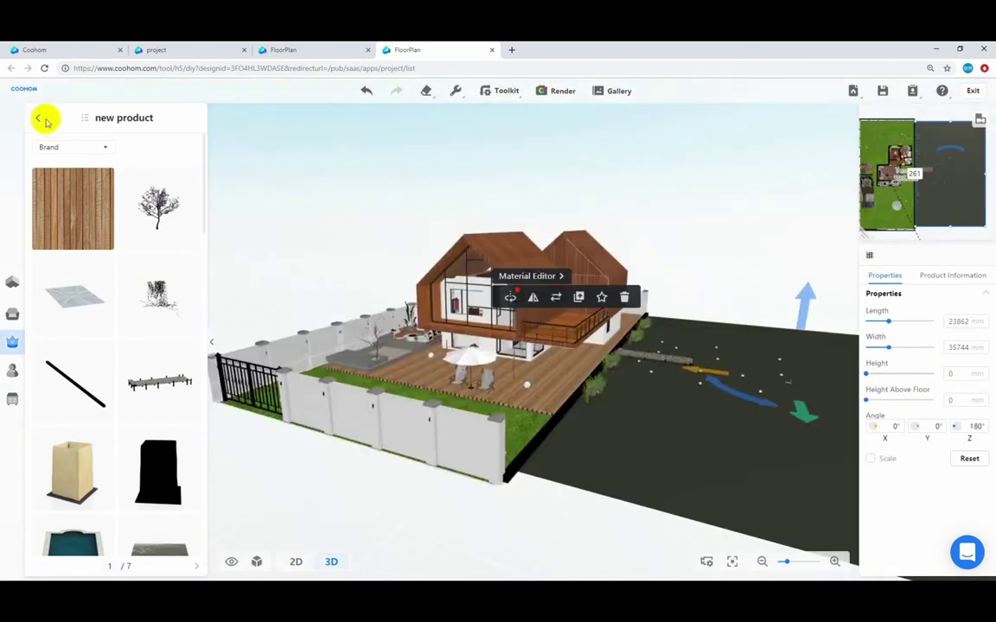
pyautogui.click(40, 118)
pyautogui.scroll(-1, 402, 460)
pyautogui.click(395, 463)
# Open the render setup and choose a 4:3 aspect ratio, 4K resolution and the Seascape environment
pyautogui.scroll(2, 346, 472)
pyautogui.moveTo(342, 473); pyautogui.dragTo(393, 466)
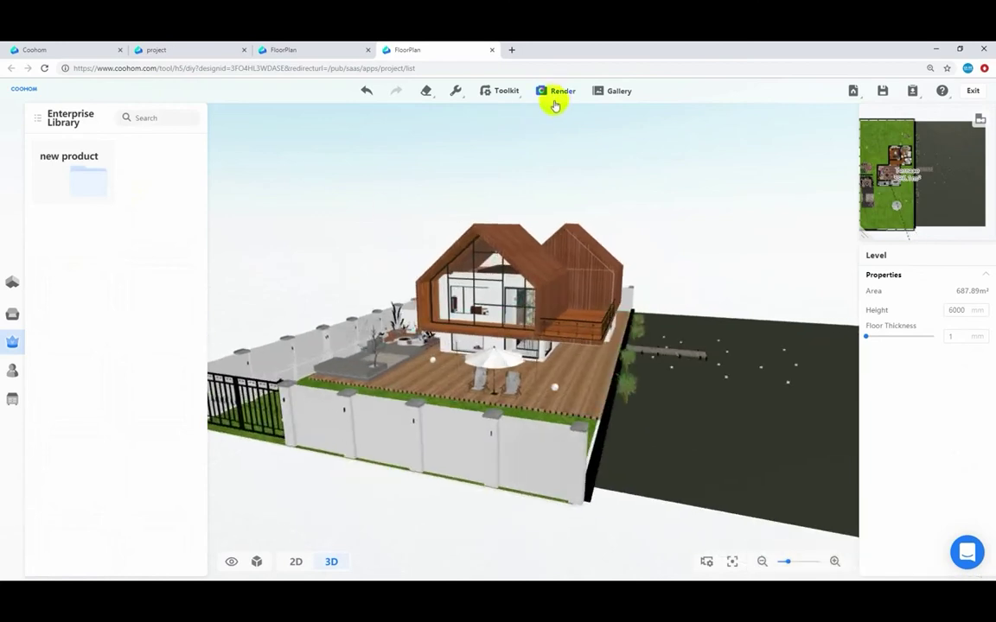
pyautogui.click(556, 96)
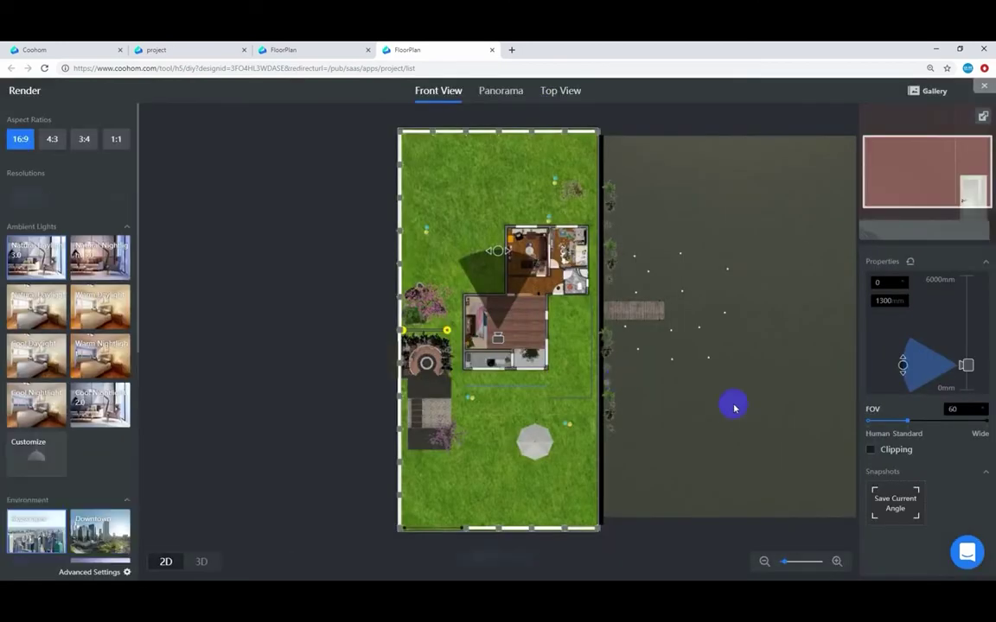
pyautogui.click(54, 140)
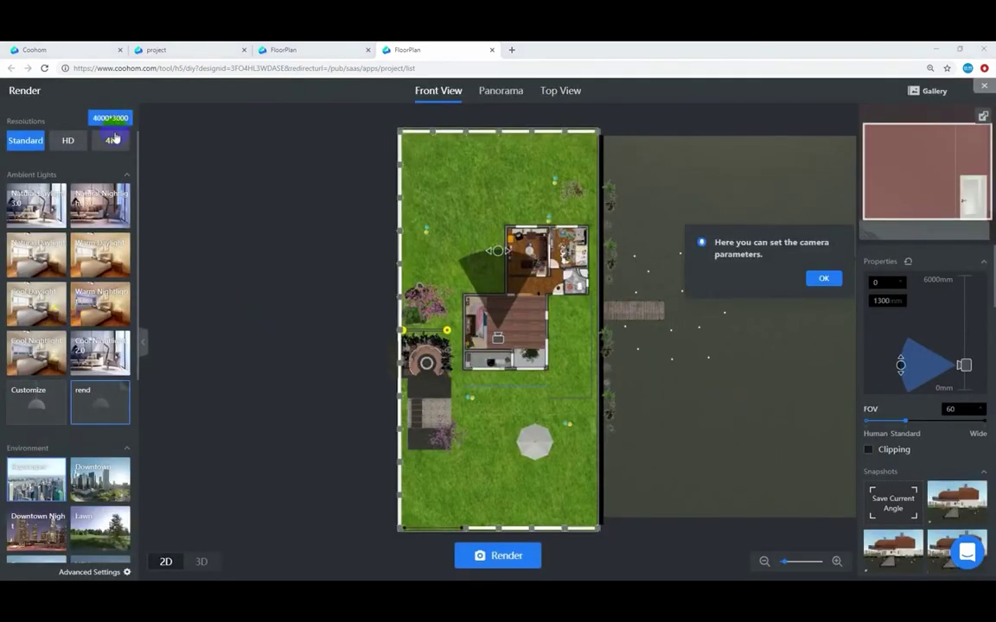
pyautogui.scroll(-5, 65, 435)
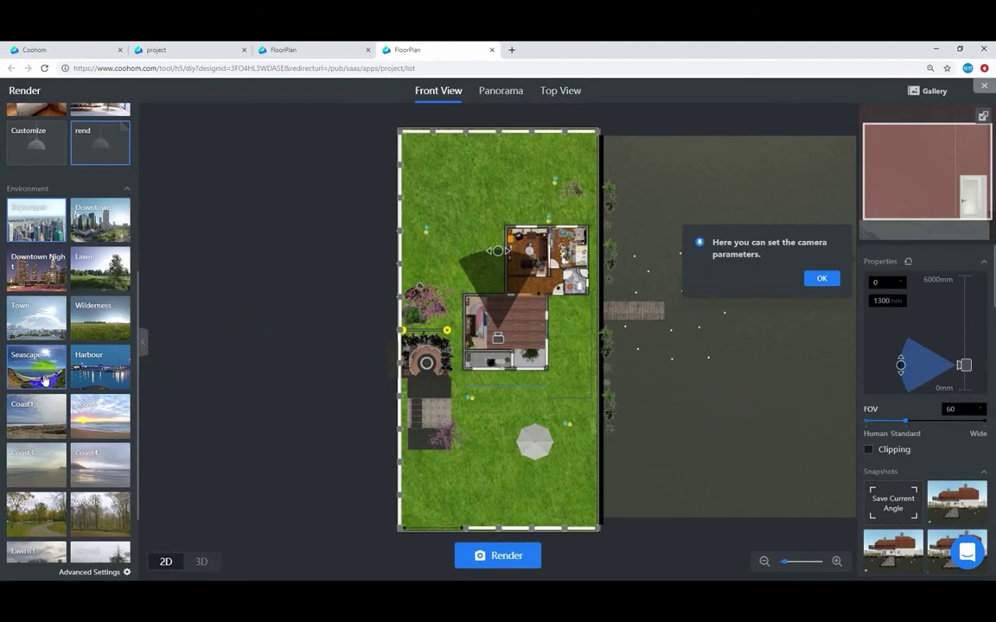
# Load the saved camera snapshot facing the front gable across the terrace and start the render
pyautogui.scroll(-2, 919, 516)
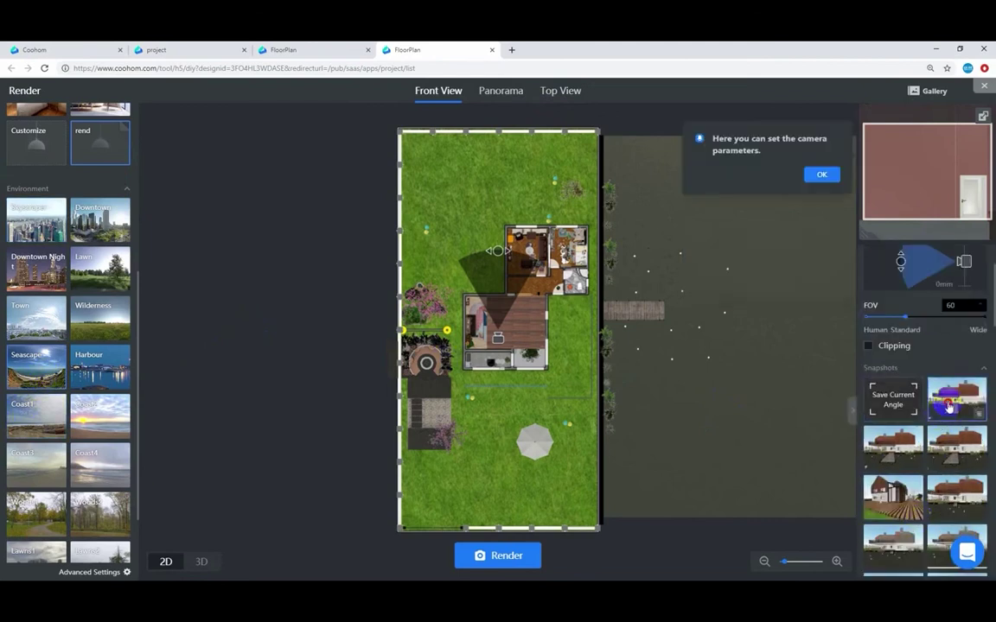
pyautogui.click(951, 406)
pyautogui.scroll(-1, 865, 439)
pyautogui.scroll(-8, 911, 463)
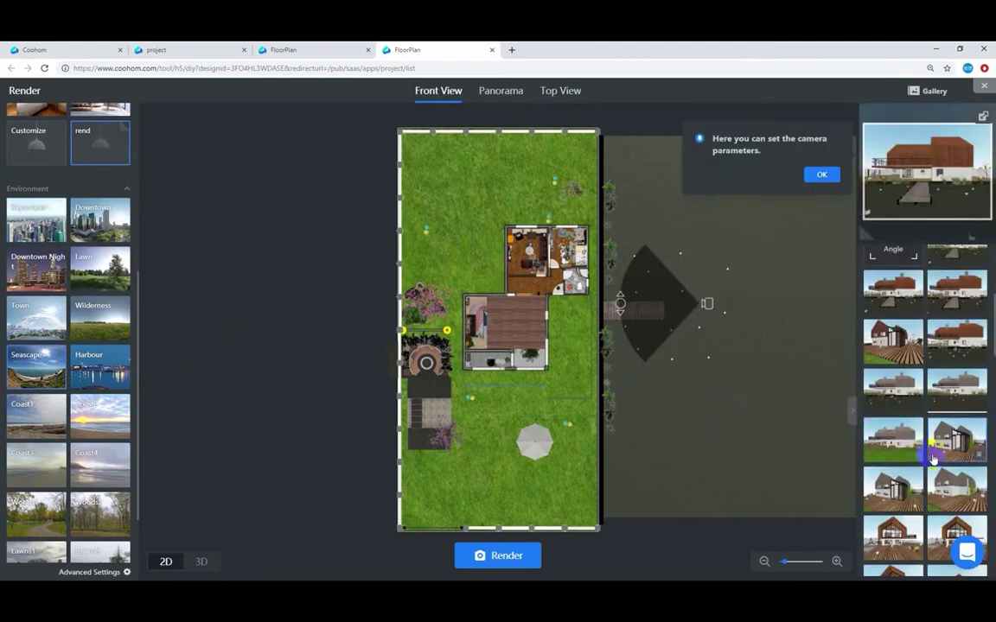
pyautogui.click(883, 536)
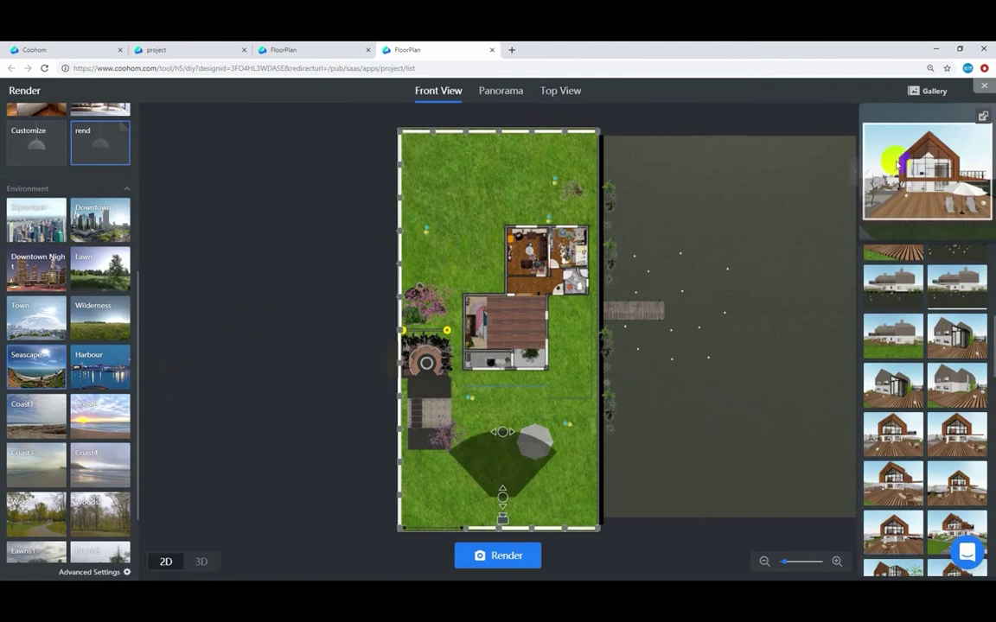
pyautogui.click(970, 125)
pyautogui.click(522, 557)
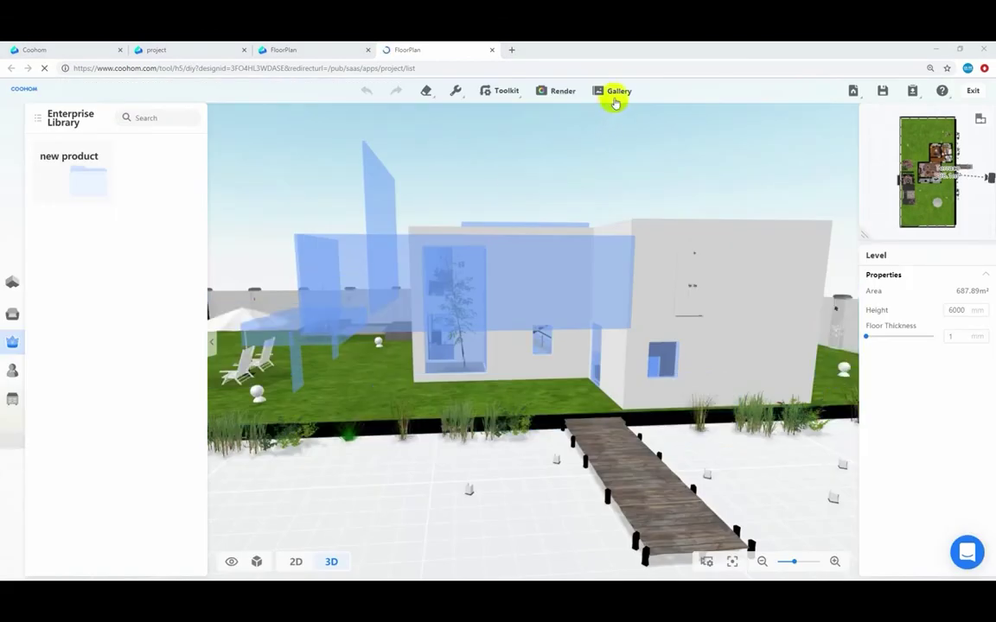
# Examine the 4K renders of the front terrace and the waterside jetty view in the gallery
pyautogui.click(617, 95)
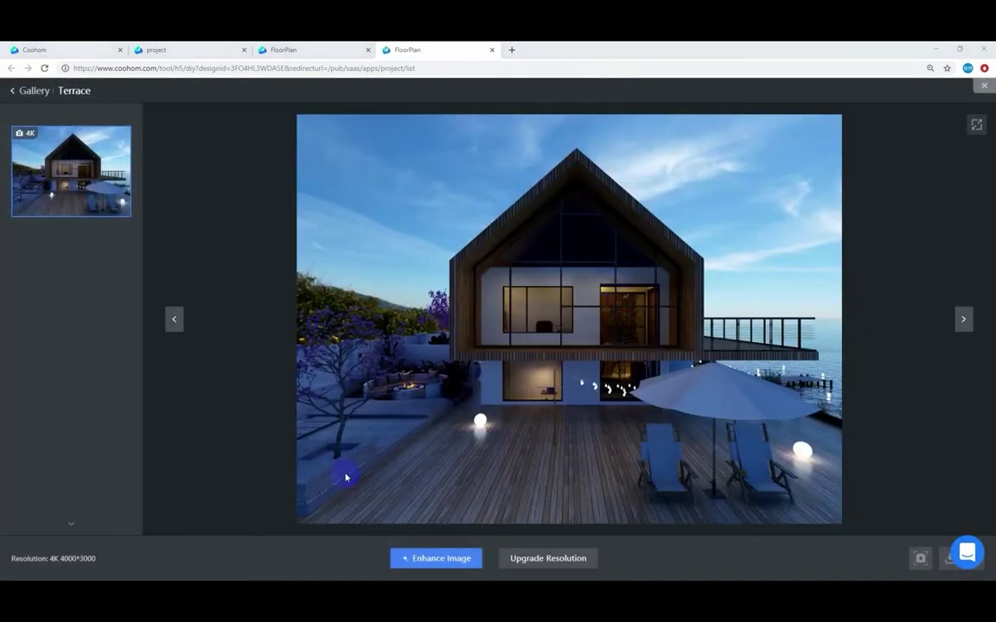
pyautogui.click(984, 89)
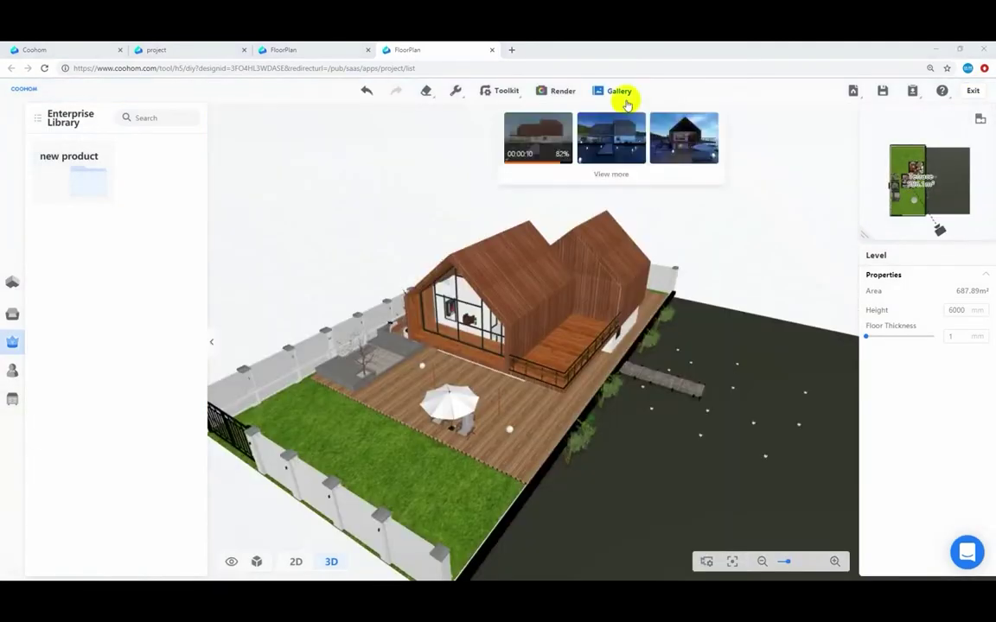
pyautogui.click(619, 91)
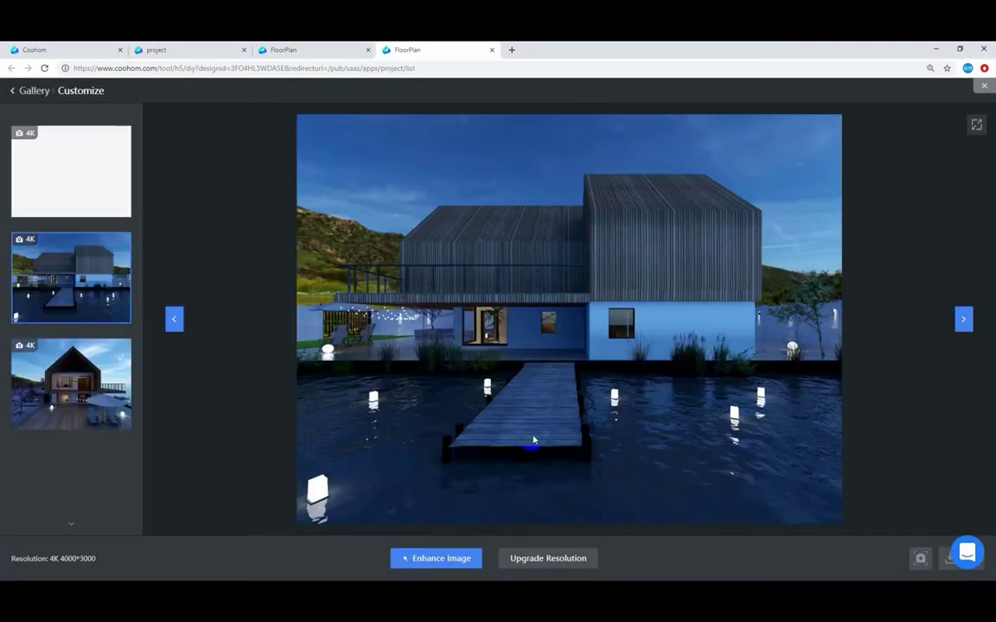